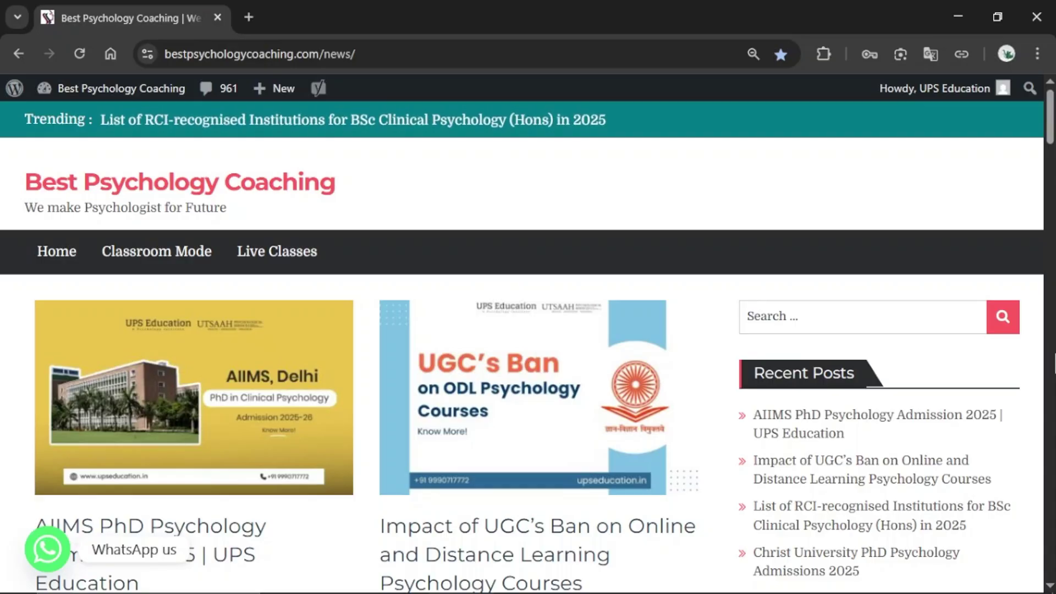
Step: Reload the blog's news page and open the AIIMS PhD Psychology Admission 2025 post
{"action": "left_click", "coordinate": [396, 52]}
{"action": "left_click", "coordinate": [394, 52]}
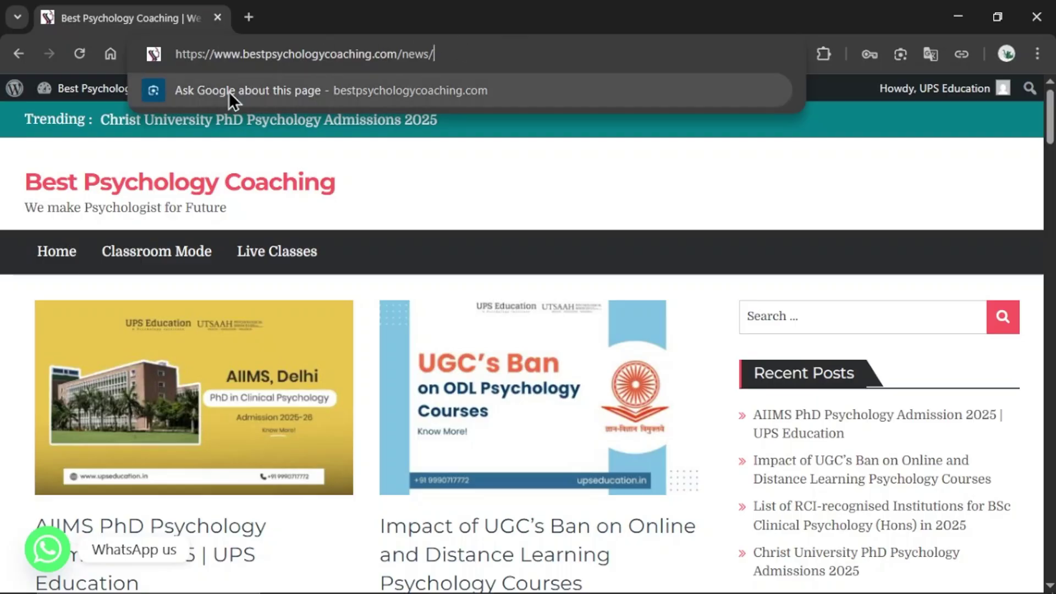
{"action": "key", "text": "Return"}
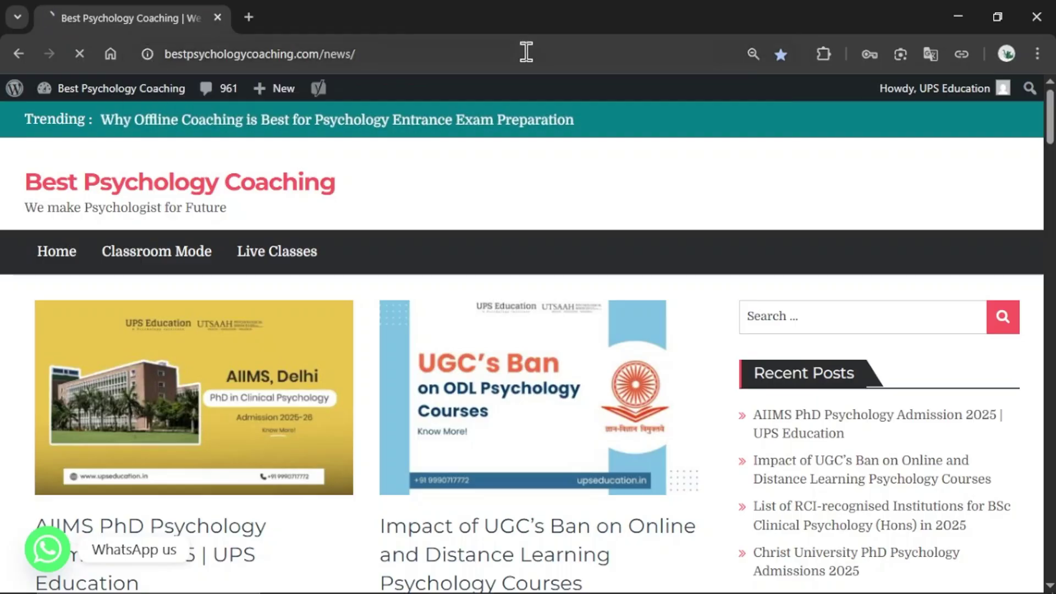
{"action": "scroll", "coordinate": [264, 352], "scroll_direction": "down", "scroll_amount": 2}
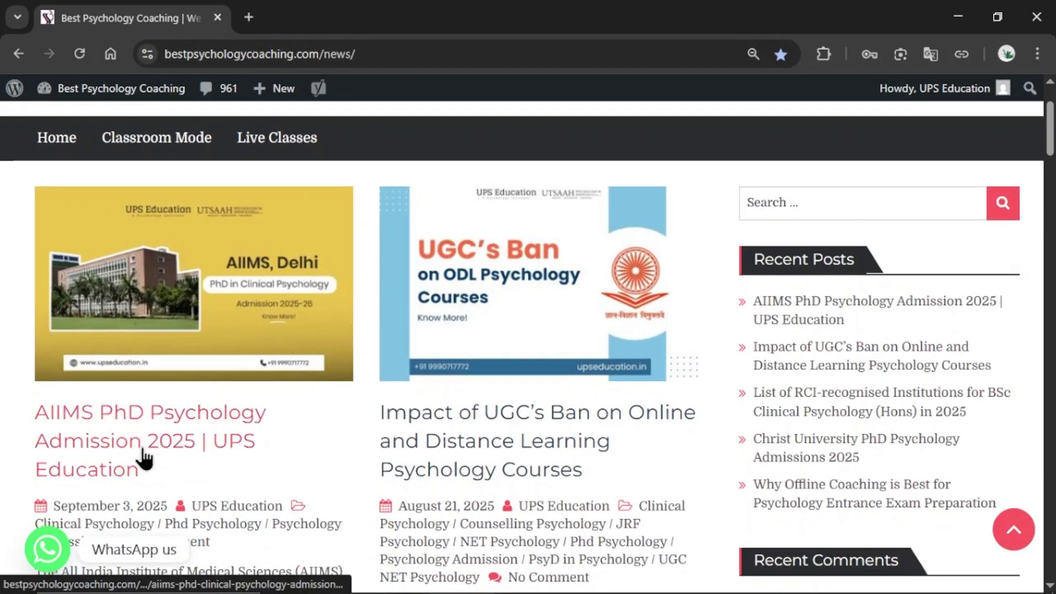
{"action": "left_click", "coordinate": [132, 455]}
Step: Highlight the post title and the opening text at the top of the article
{"action": "scroll", "coordinate": [355, 434], "scroll_direction": "down", "scroll_amount": 2}
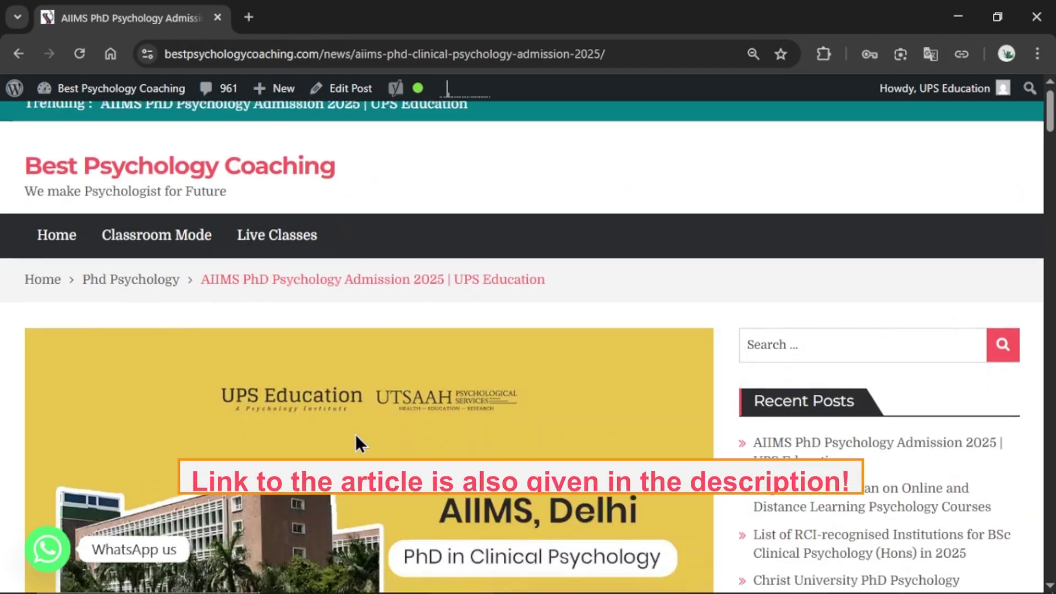
{"action": "scroll", "coordinate": [355, 434], "scroll_direction": "down", "scroll_amount": 7}
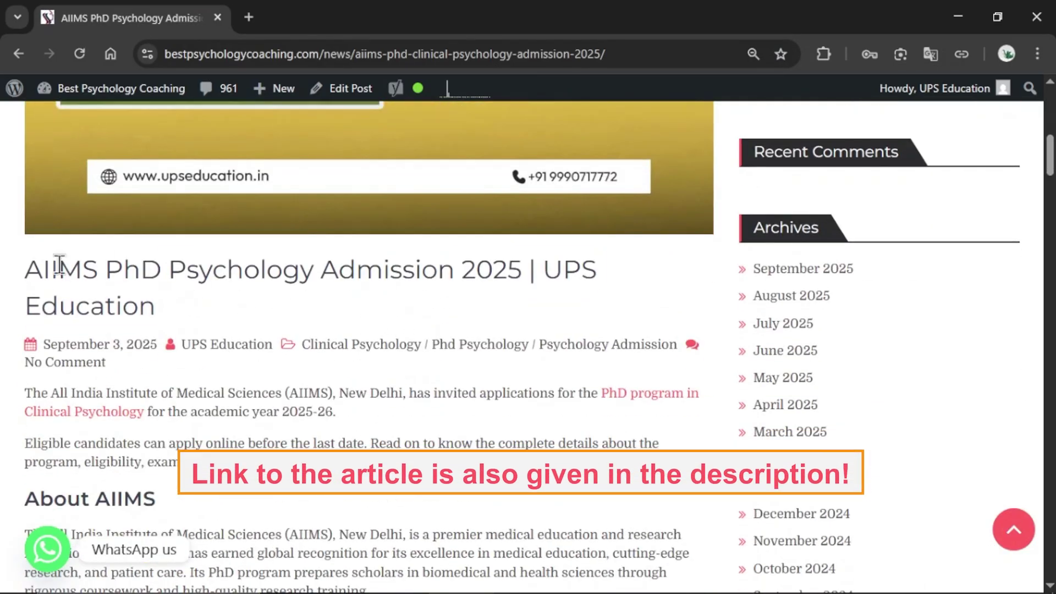
{"action": "left_click_drag", "start_coordinate": [26, 273], "coordinate": [163, 294]}
{"action": "left_click", "coordinate": [159, 314]}
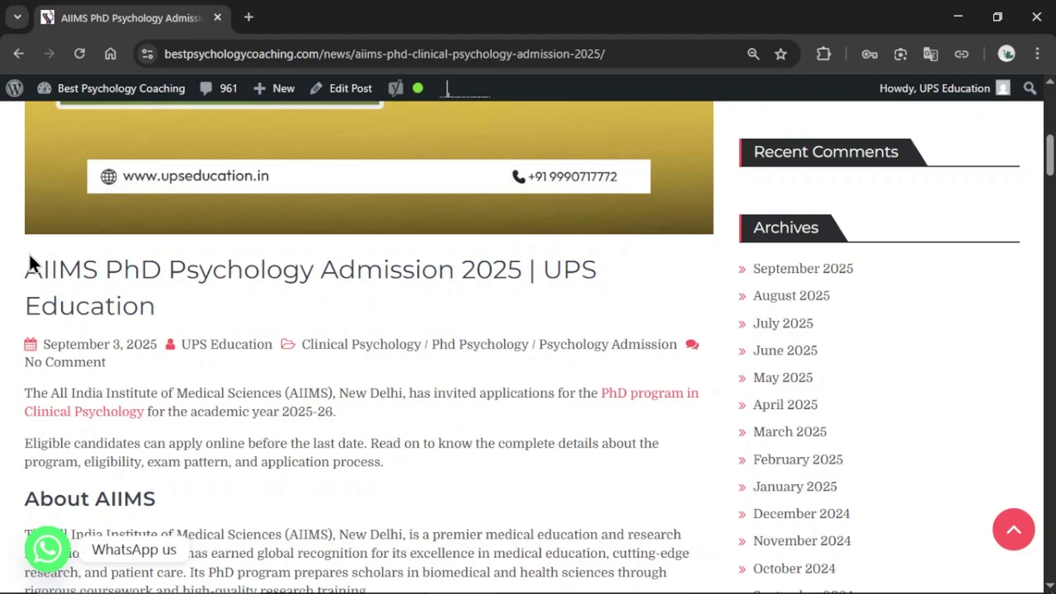
{"action": "left_click_drag", "start_coordinate": [26, 268], "coordinate": [175, 316]}
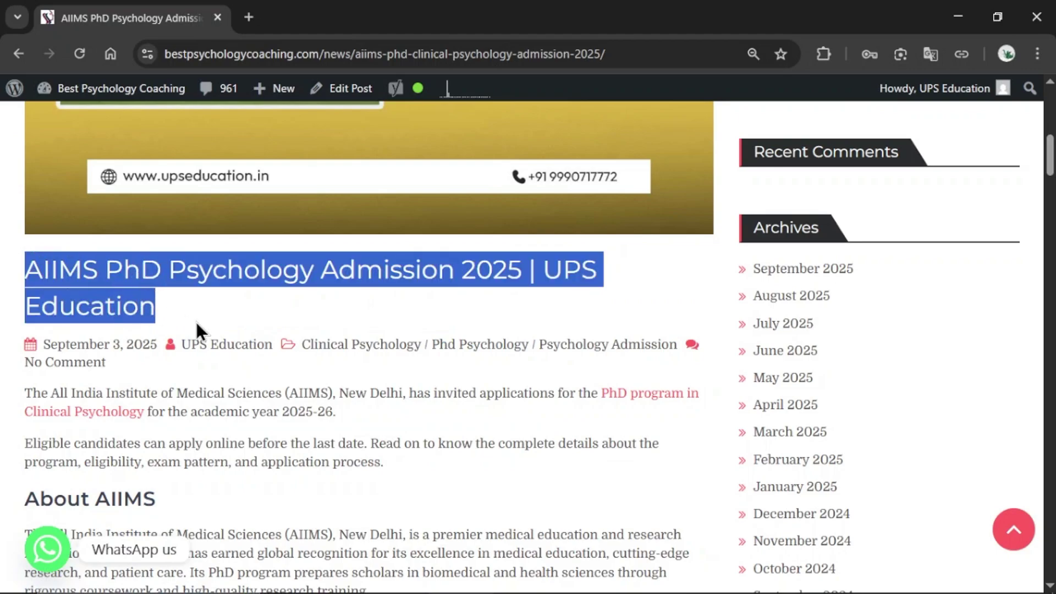
{"action": "left_click", "coordinate": [196, 325]}
Step: Read down through the article's body toward the later sections
{"action": "scroll", "coordinate": [406, 438], "scroll_direction": "down", "scroll_amount": 2}
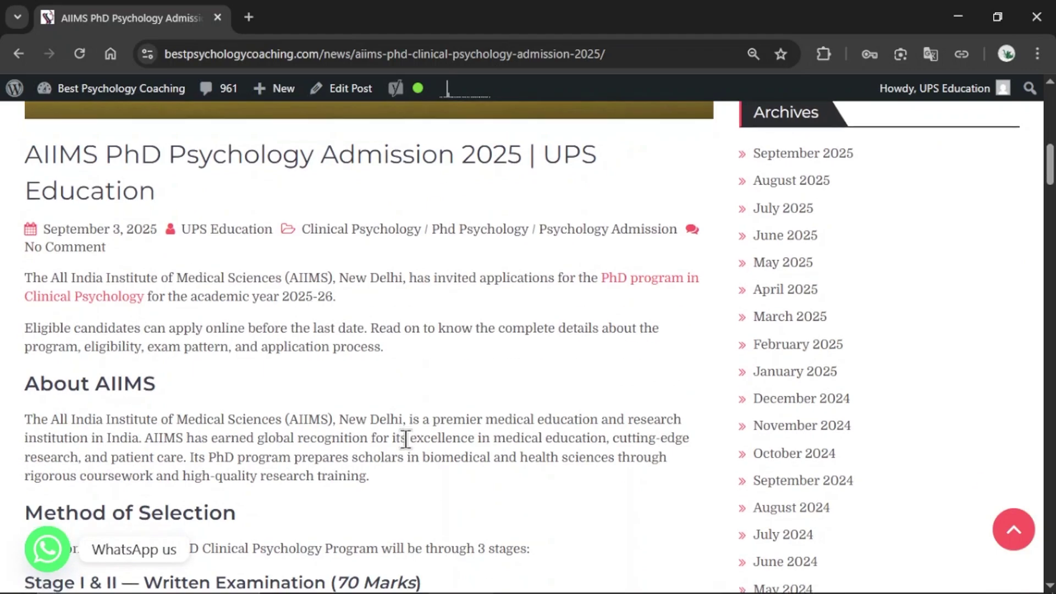
{"action": "scroll", "coordinate": [406, 439], "scroll_direction": "down", "scroll_amount": 2}
{"action": "scroll", "coordinate": [209, 338], "scroll_direction": "down", "scroll_amount": 4}
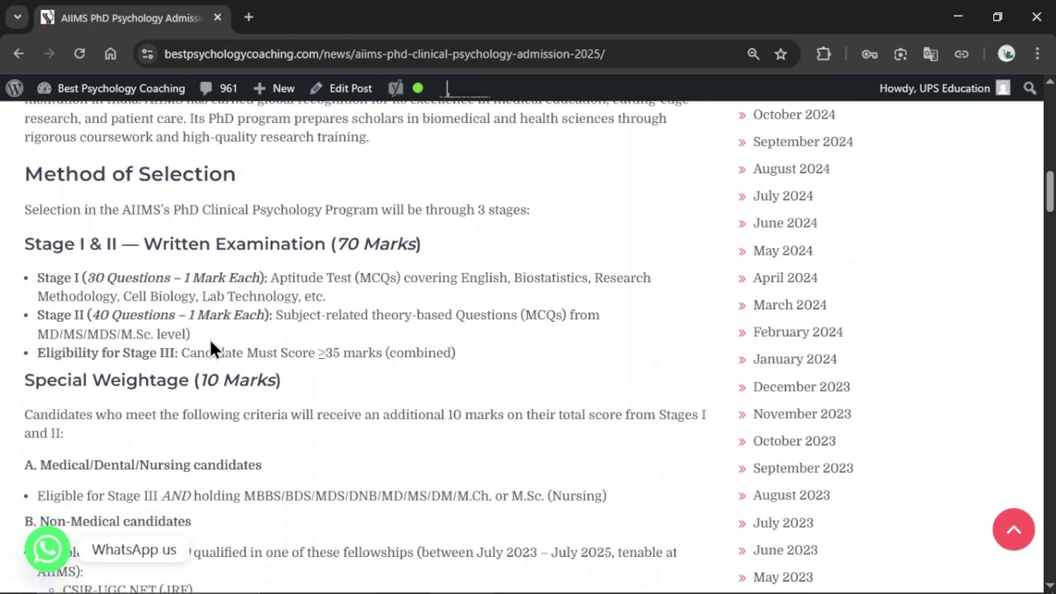
{"action": "scroll", "coordinate": [364, 350], "scroll_direction": "down", "scroll_amount": 2}
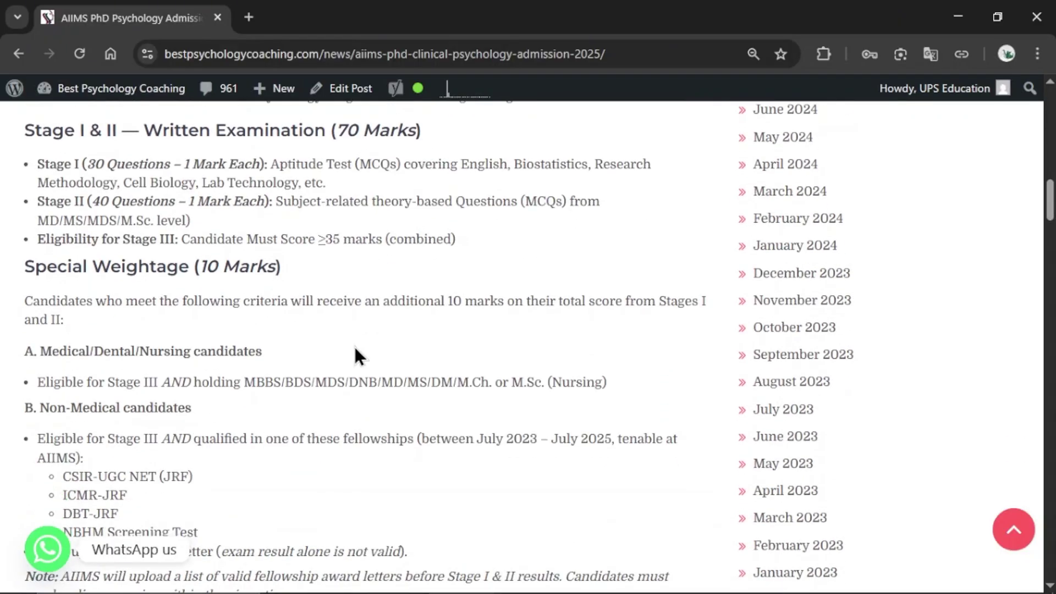
{"action": "scroll", "coordinate": [228, 294], "scroll_direction": "down", "scroll_amount": 6}
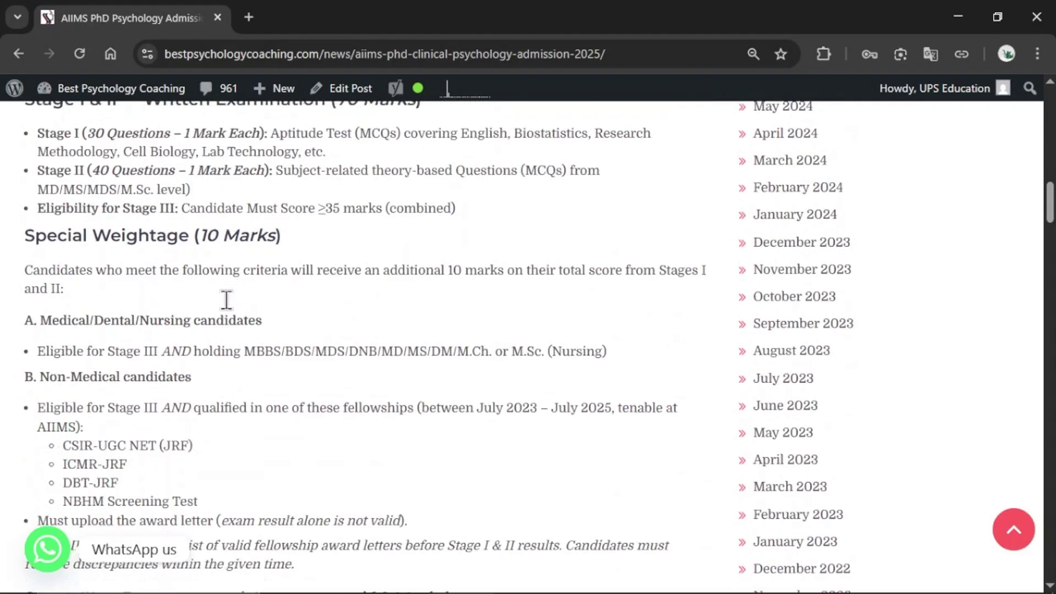
{"action": "scroll", "coordinate": [226, 301], "scroll_direction": "down", "scroll_amount": 4}
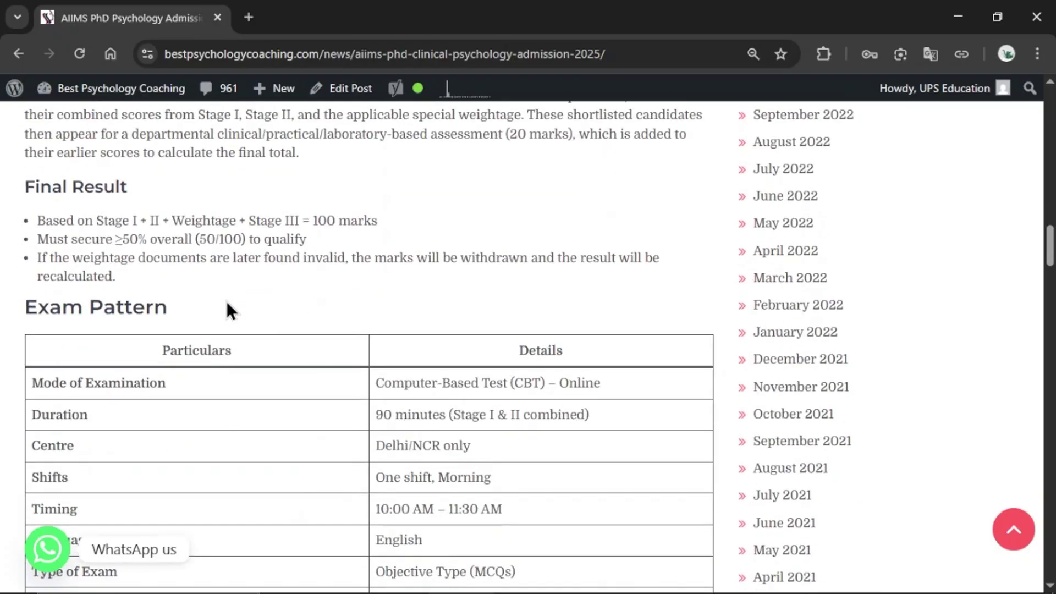
{"action": "scroll", "coordinate": [226, 300], "scroll_direction": "down", "scroll_amount": 4}
{"action": "scroll", "coordinate": [365, 312], "scroll_direction": "down", "scroll_amount": 8}
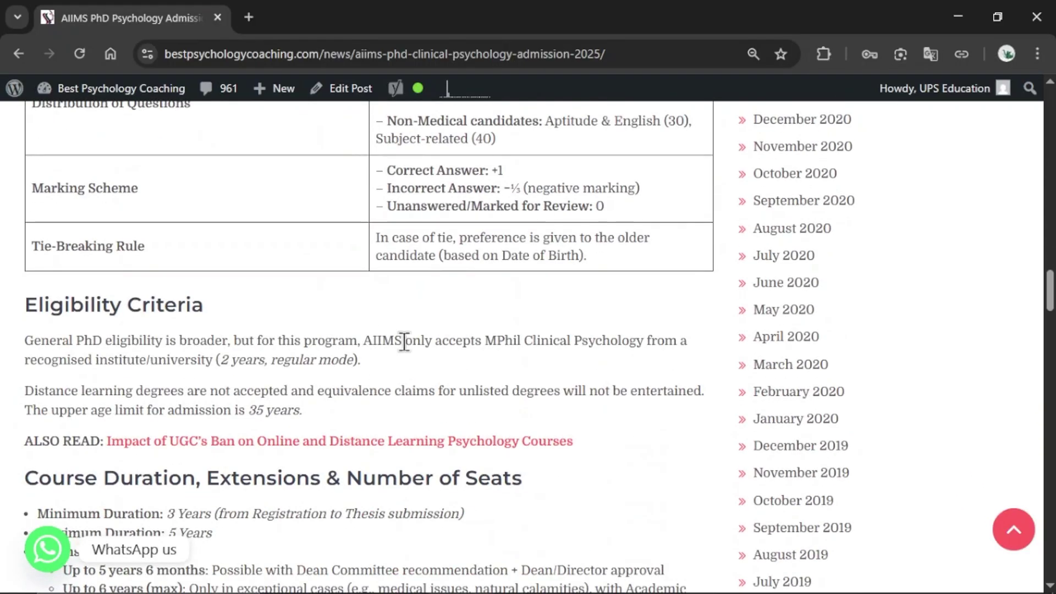
{"action": "scroll", "coordinate": [341, 268], "scroll_direction": "down", "scroll_amount": 2}
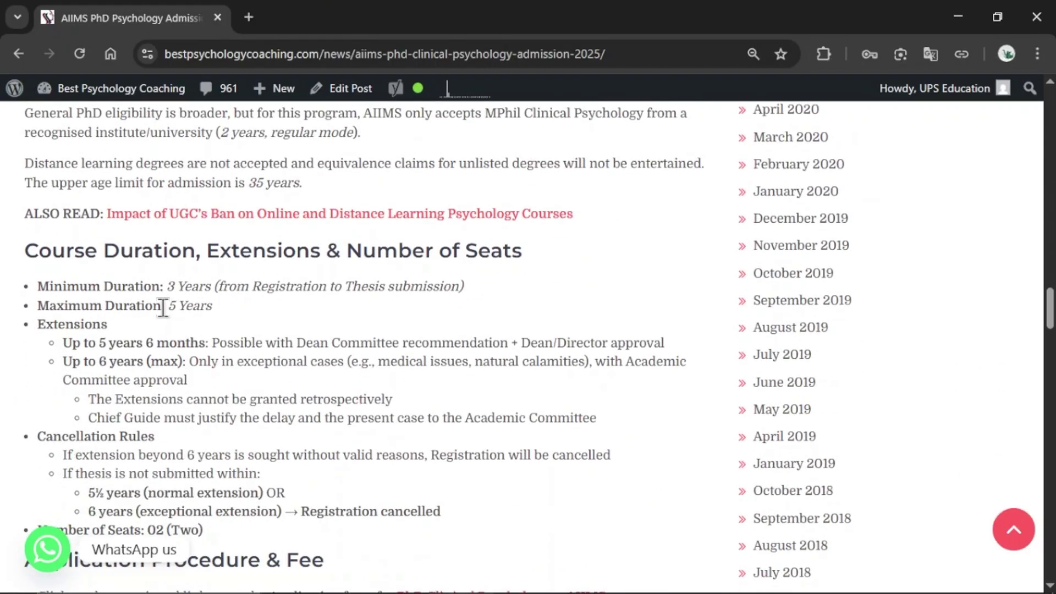
{"action": "scroll", "coordinate": [425, 342], "scroll_direction": "down", "scroll_amount": 4}
{"action": "scroll", "coordinate": [197, 286], "scroll_direction": "down", "scroll_amount": 10}
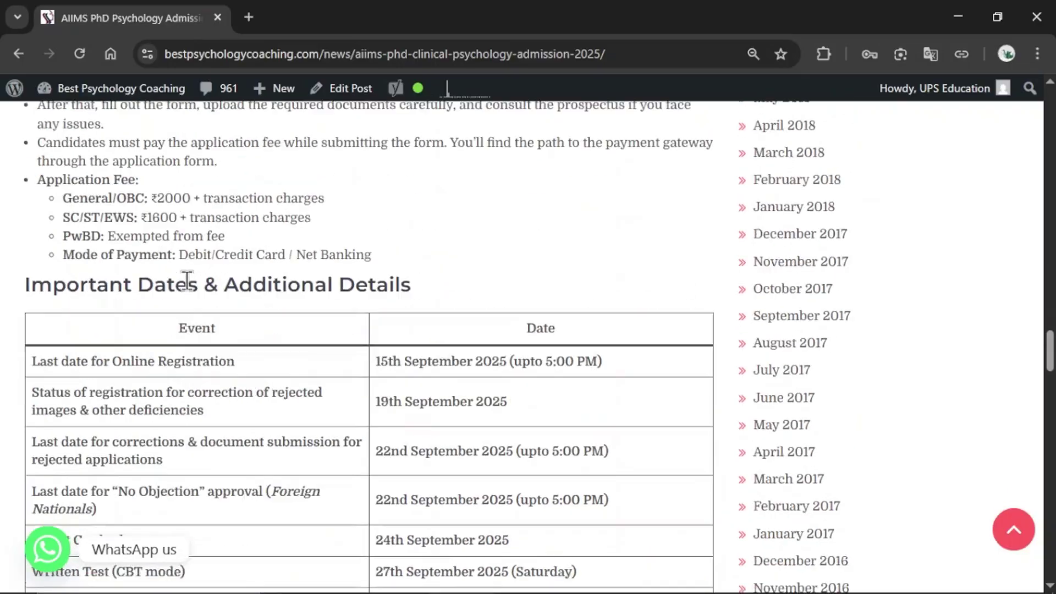
{"action": "scroll", "coordinate": [187, 279], "scroll_direction": "down", "scroll_amount": 2}
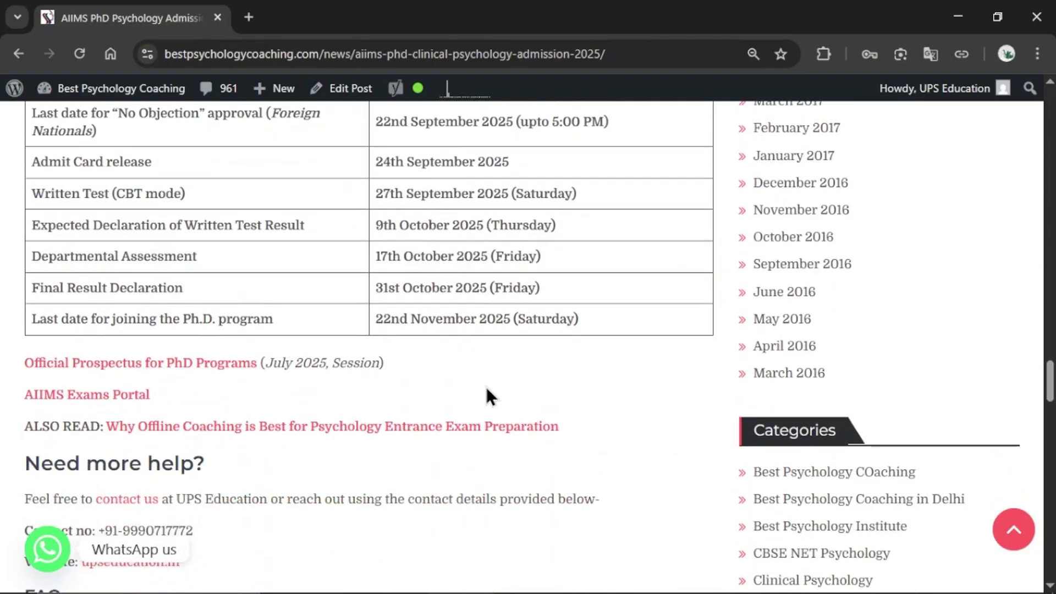
Step: Return to Application Procedure & Fee and highlight the PhD Clinical Psychology at AIIMS link
{"action": "scroll", "coordinate": [487, 388], "scroll_direction": "up", "scroll_amount": 11}
{"action": "scroll", "coordinate": [487, 387], "scroll_direction": "up", "scroll_amount": 11}
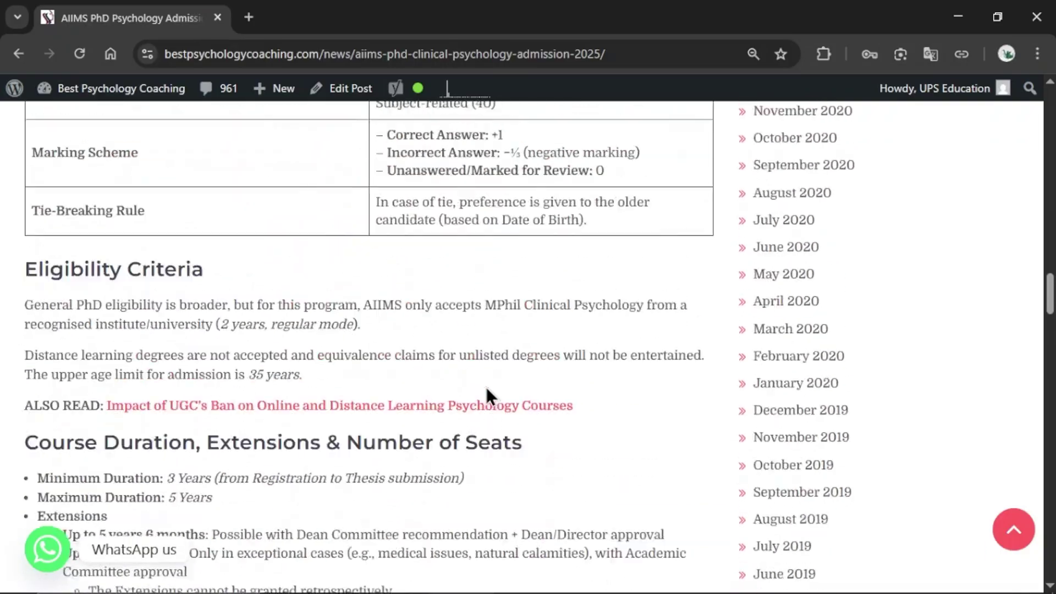
{"action": "scroll", "coordinate": [486, 385], "scroll_direction": "up", "scroll_amount": 16}
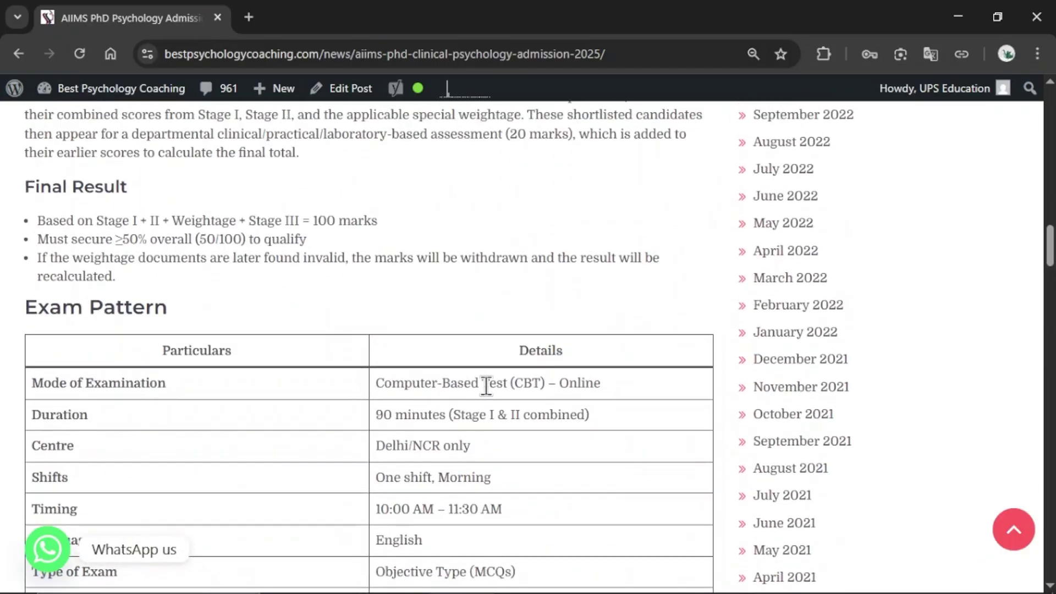
{"action": "scroll", "coordinate": [486, 385], "scroll_direction": "up", "scroll_amount": 4}
{"action": "scroll", "coordinate": [486, 385], "scroll_direction": "down", "scroll_amount": 20}
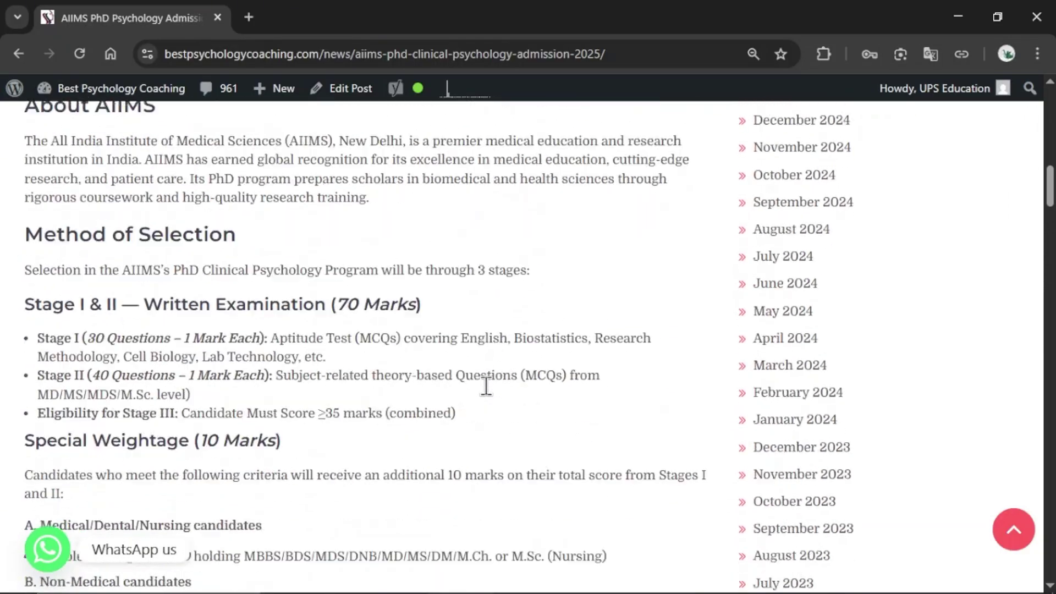
{"action": "scroll", "coordinate": [486, 386], "scroll_direction": "down", "scroll_amount": 9}
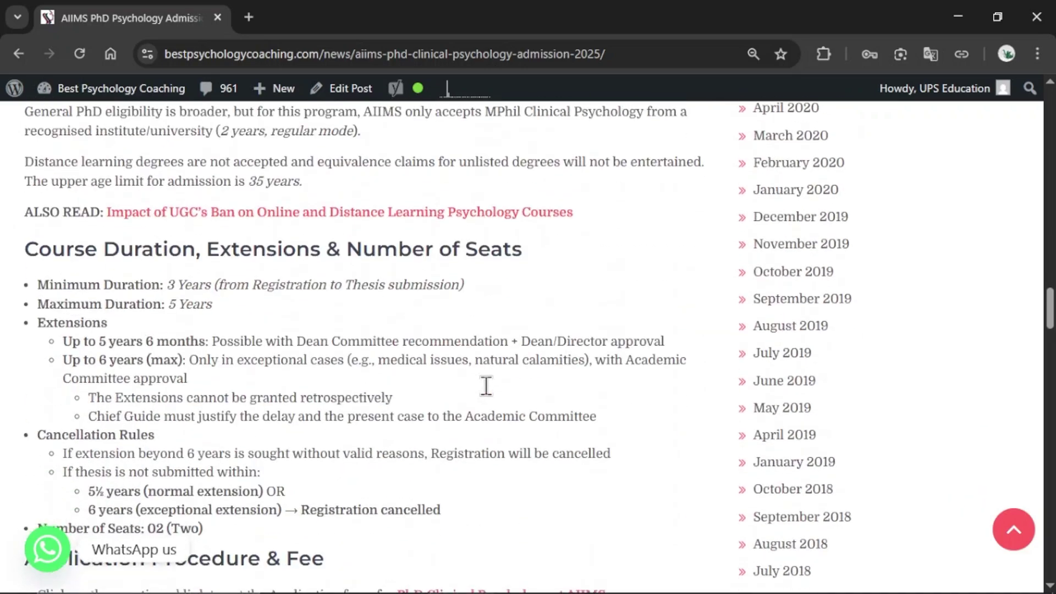
{"action": "left_click_drag", "start_coordinate": [394, 369], "coordinate": [639, 369]}
{"action": "left_click", "coordinate": [619, 376]}
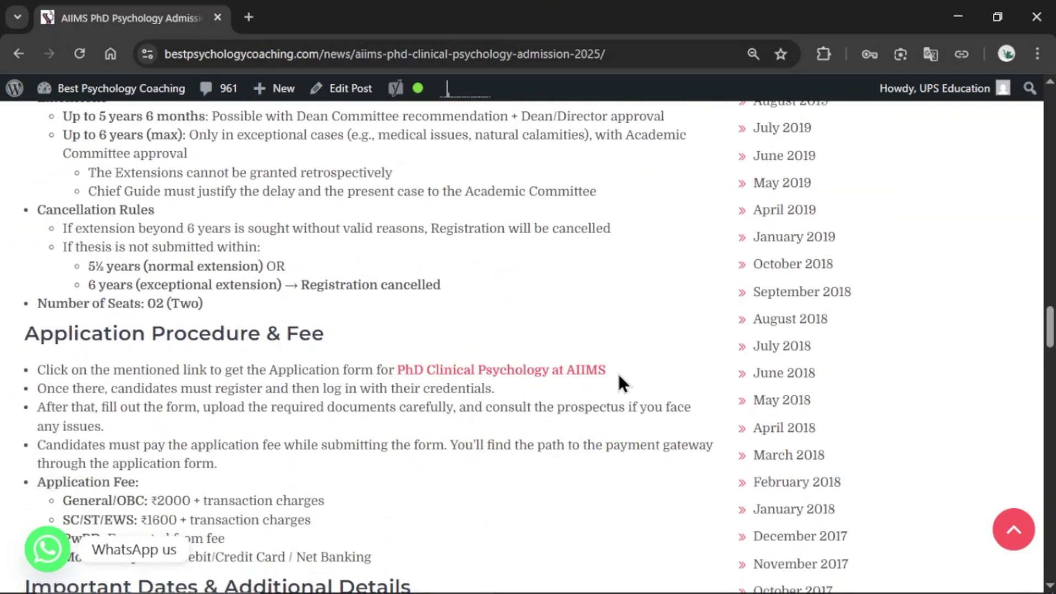
Step: Follow the PhD Clinical Psychology at AIIMS link, then Login to Apply, then Create a new account
{"action": "left_click", "coordinate": [503, 369]}
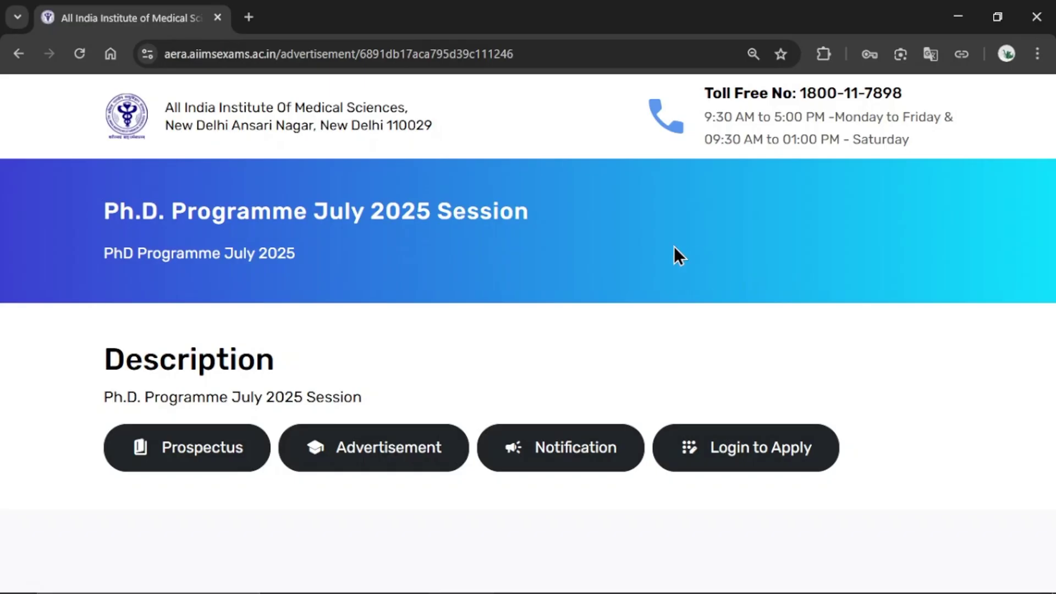
{"action": "left_click", "coordinate": [708, 459]}
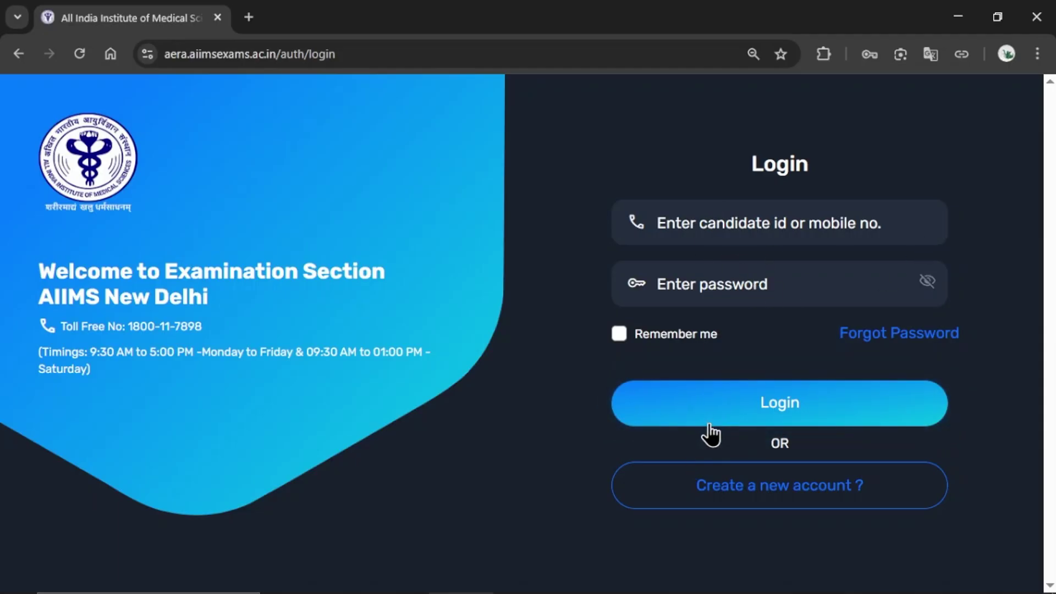
{"action": "left_click", "coordinate": [714, 505]}
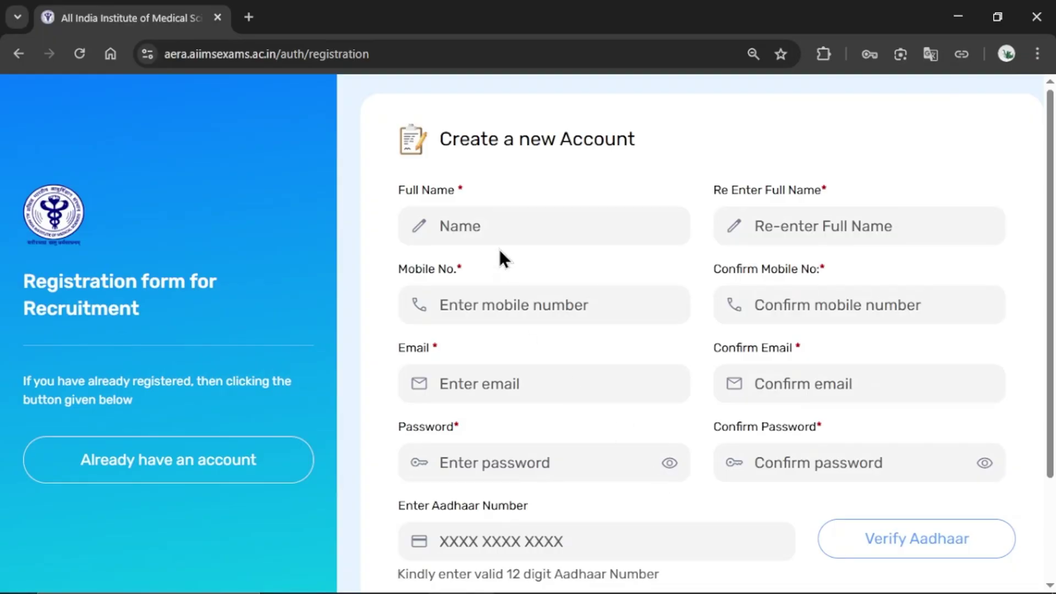
Step: Enter the applicant's name, mobile, e-mail and password, skip Aadhaar, and create the account
{"action": "left_click", "coordinate": [545, 237]}
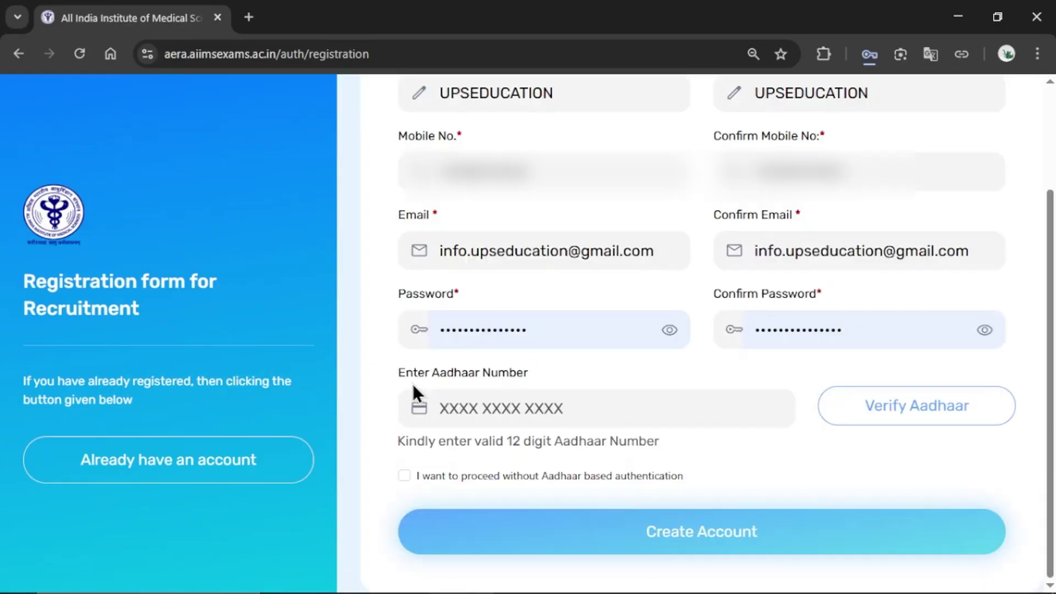
{"action": "left_click_drag", "start_coordinate": [413, 384], "coordinate": [517, 367]}
{"action": "left_click", "coordinate": [651, 416]}
{"action": "left_click", "coordinate": [407, 478]}
{"action": "left_click", "coordinate": [596, 543]}
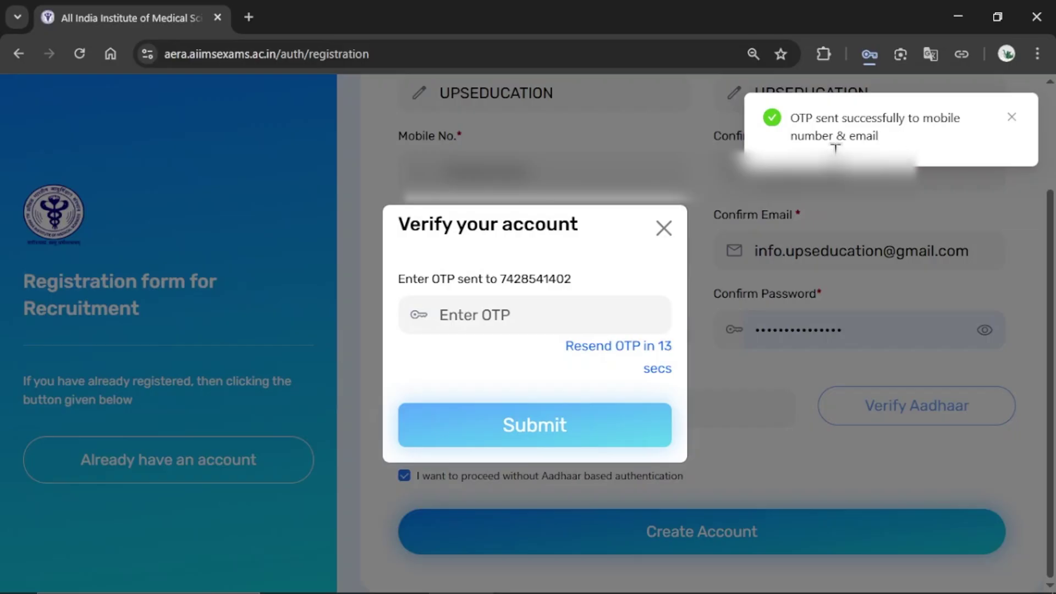
Step: Type the received six-digit OTP into the Enter OTP field
{"action": "left_click", "coordinate": [517, 327]}
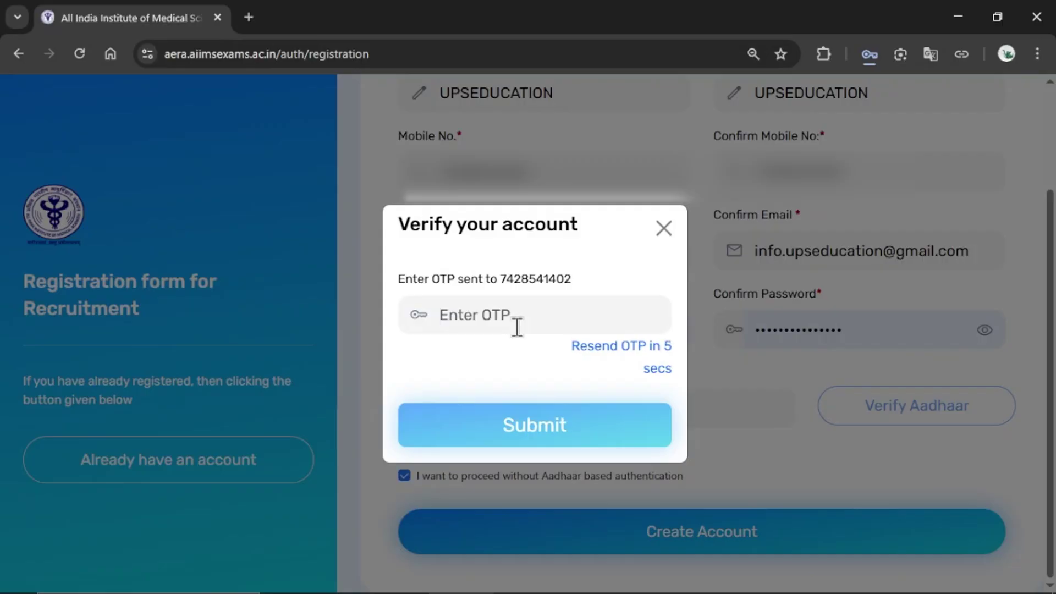
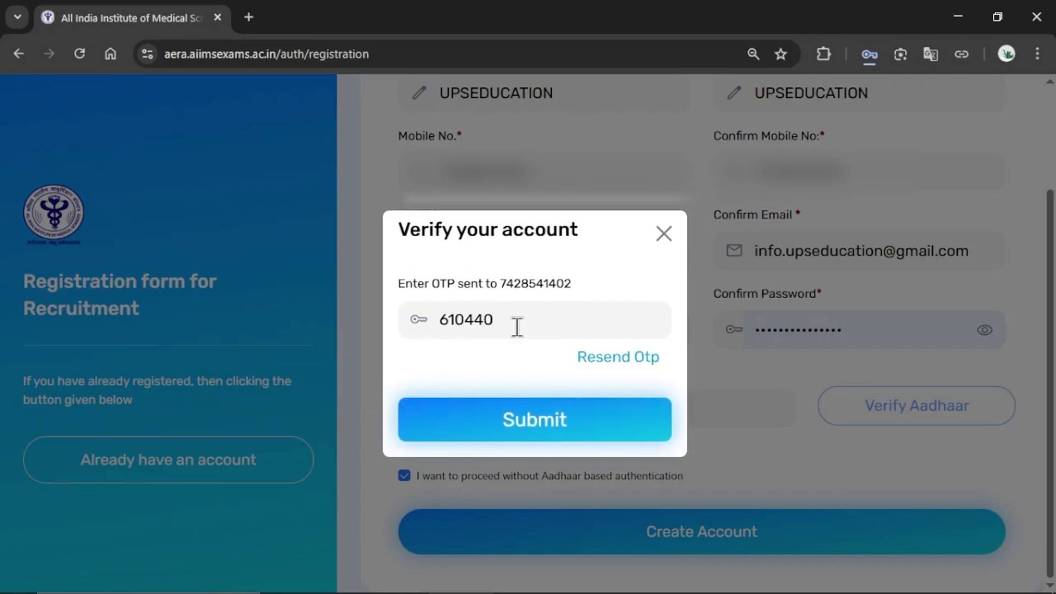
Step: Submit the OTP and dismiss the password-saved and account-created notices
{"action": "left_click", "coordinate": [517, 422]}
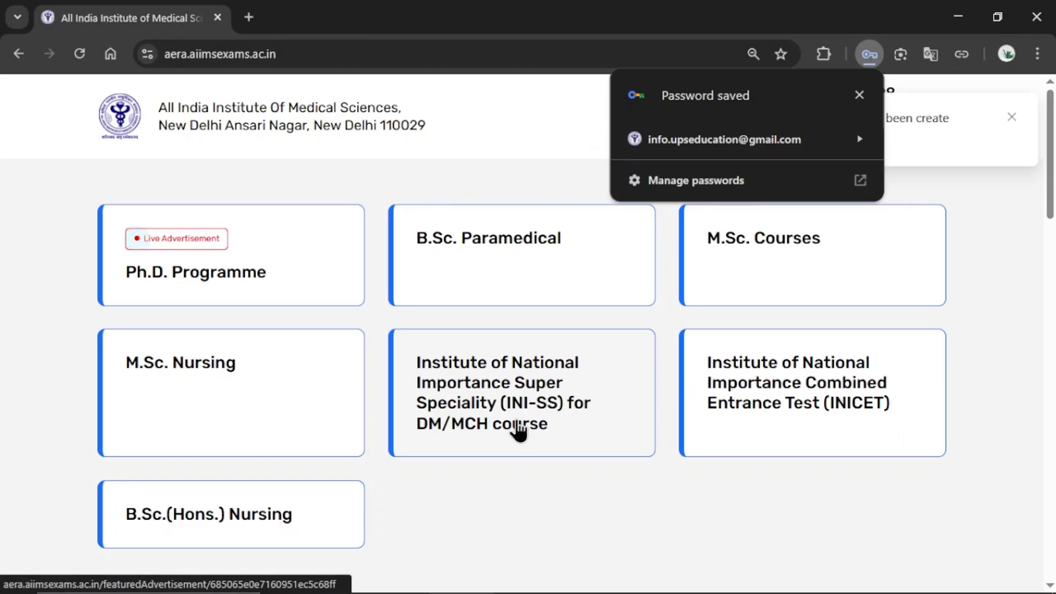
{"action": "left_click", "coordinate": [860, 96]}
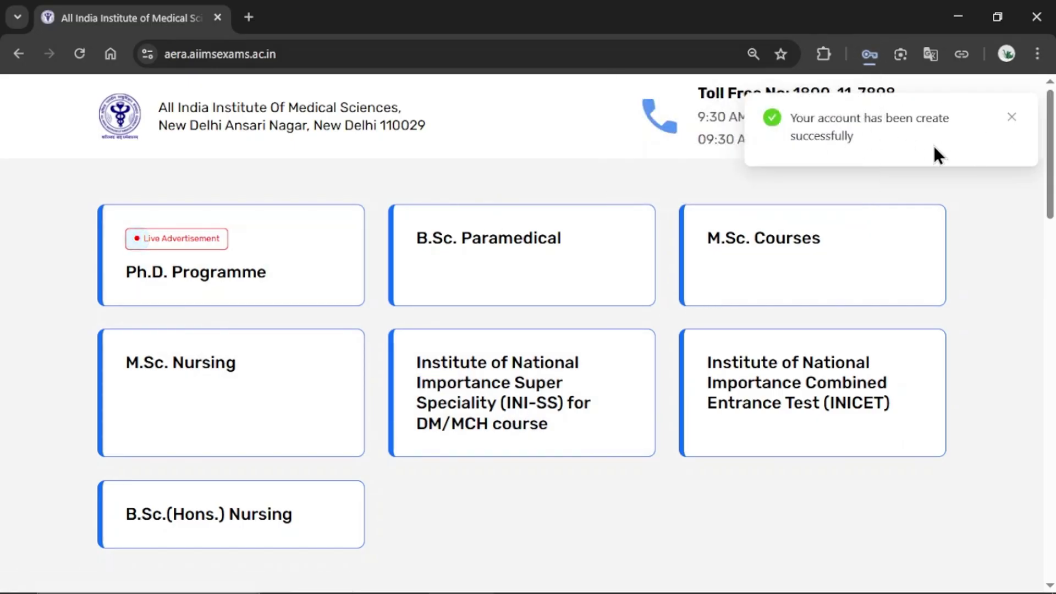
{"action": "left_click", "coordinate": [1011, 117]}
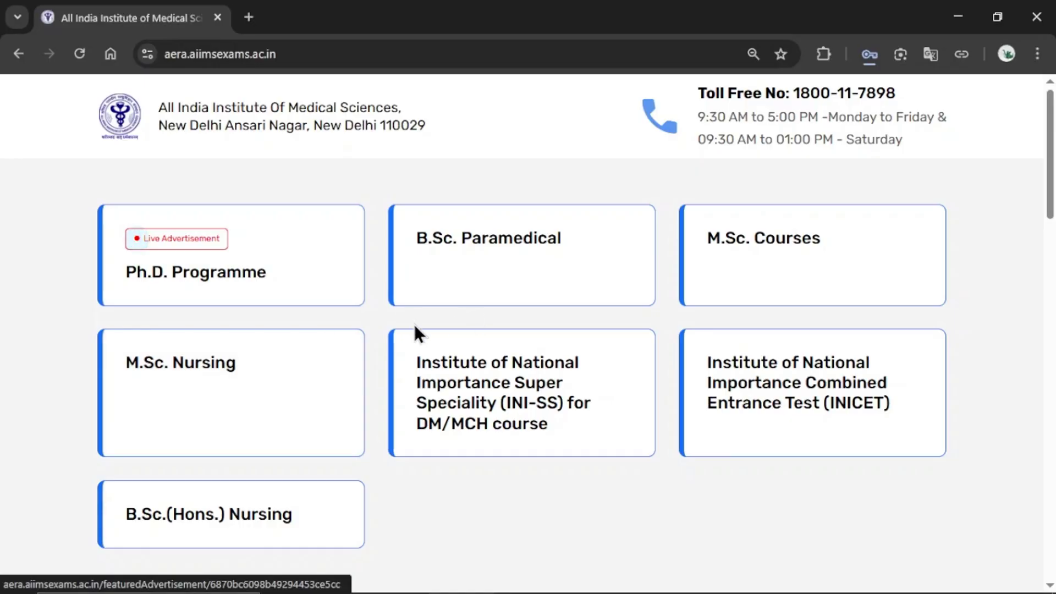
Step: Open the July 2025 Ph.D. session details, log in to apply, and save the password in Chrome
{"action": "left_click", "coordinate": [227, 297]}
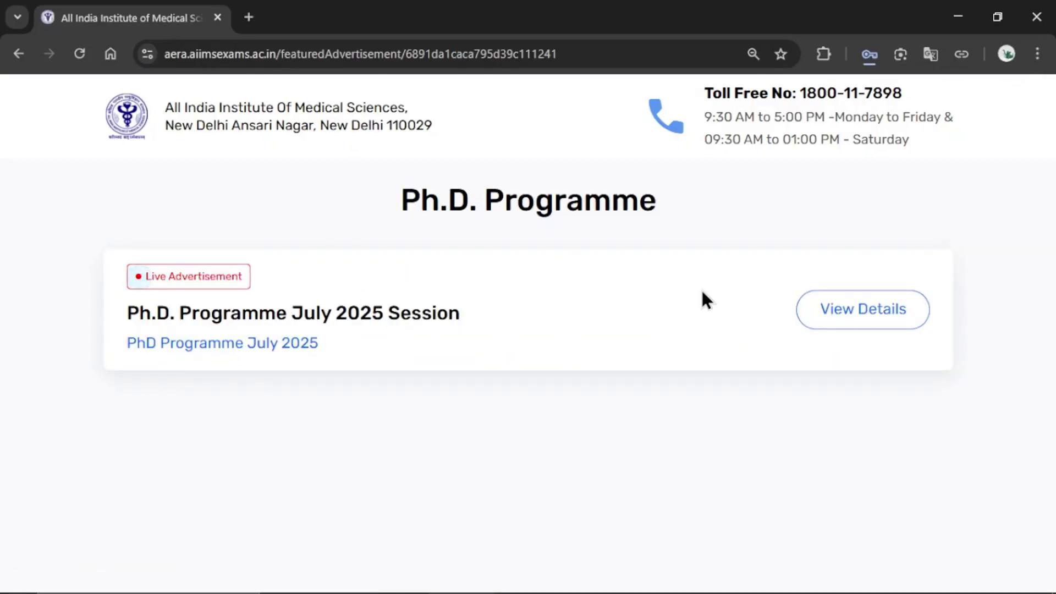
{"action": "left_click", "coordinate": [847, 303]}
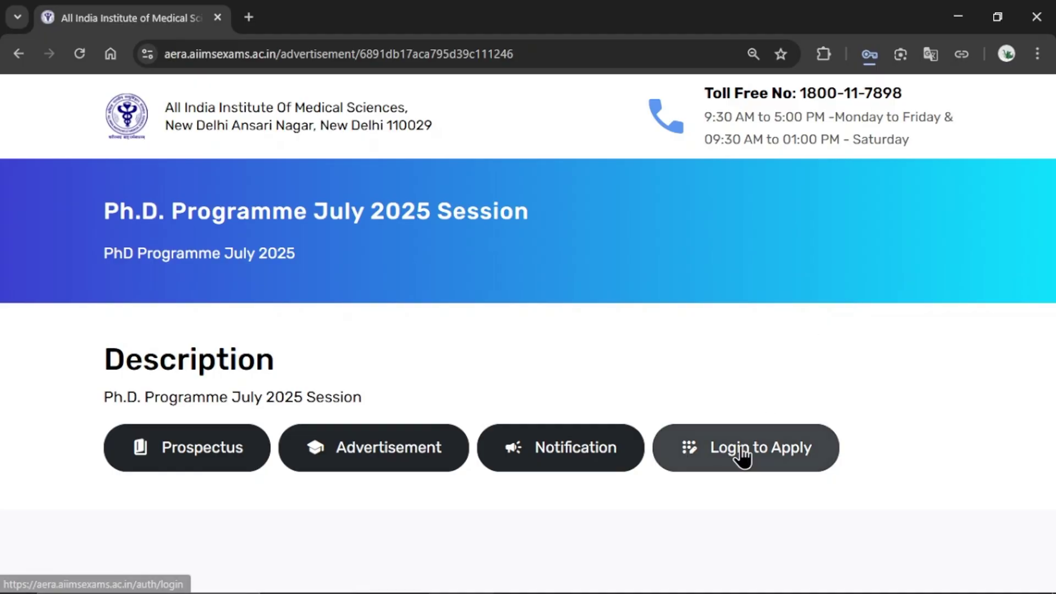
{"action": "left_click", "coordinate": [740, 454]}
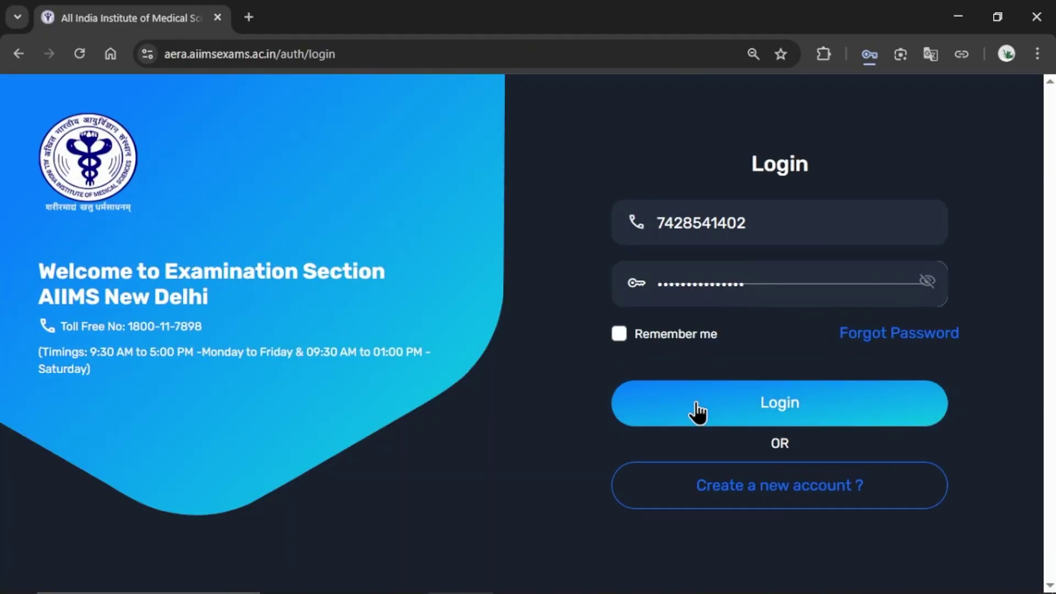
{"action": "left_click", "coordinate": [698, 411]}
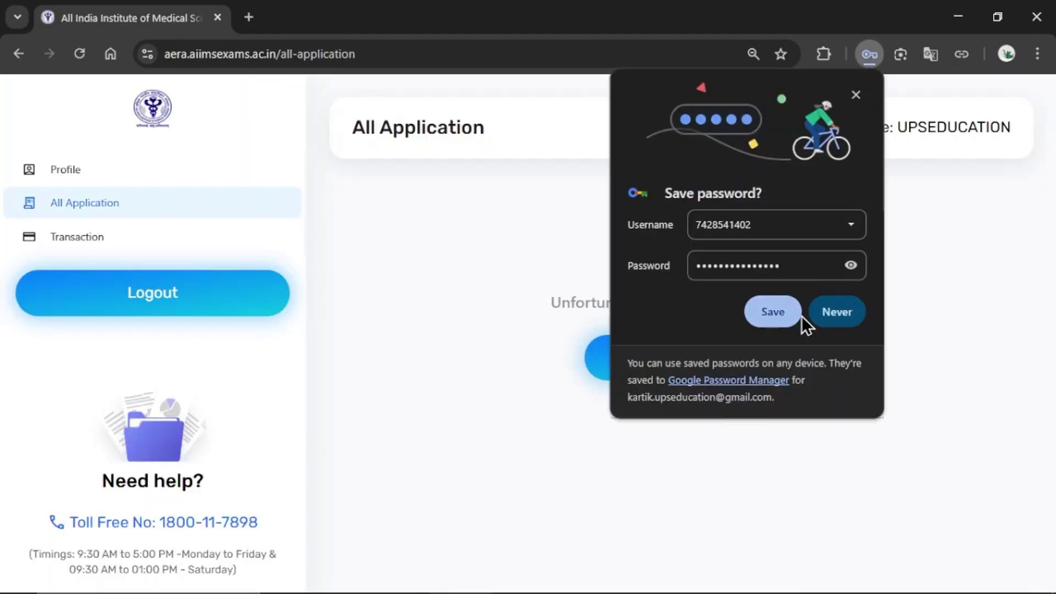
{"action": "left_click", "coordinate": [775, 318]}
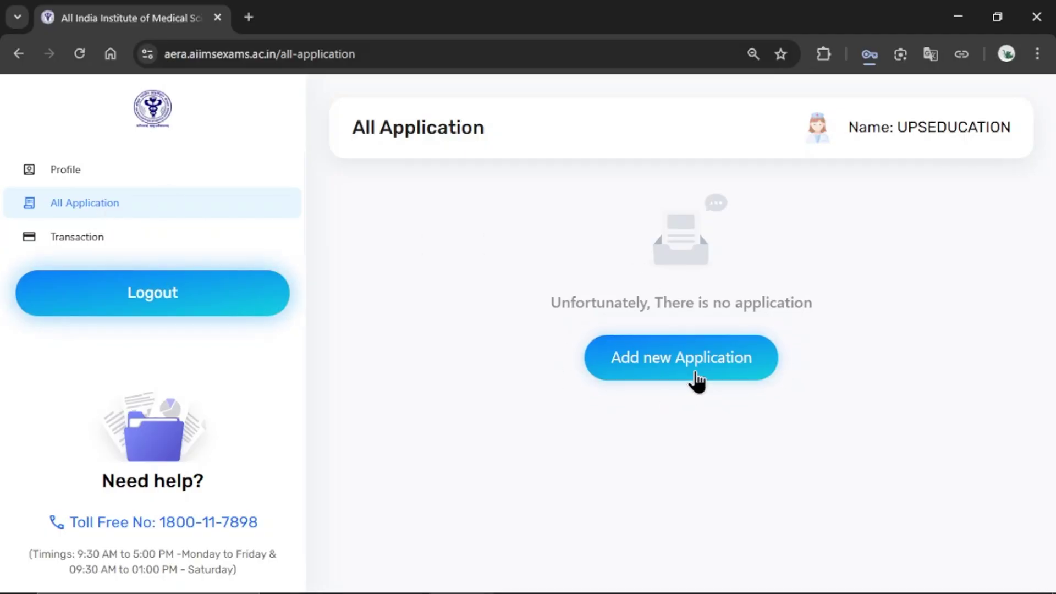
Step: Start a new application, enter both parents' names, and set Applied Under to Funds Available in project (FA)
{"action": "left_click", "coordinate": [695, 374]}
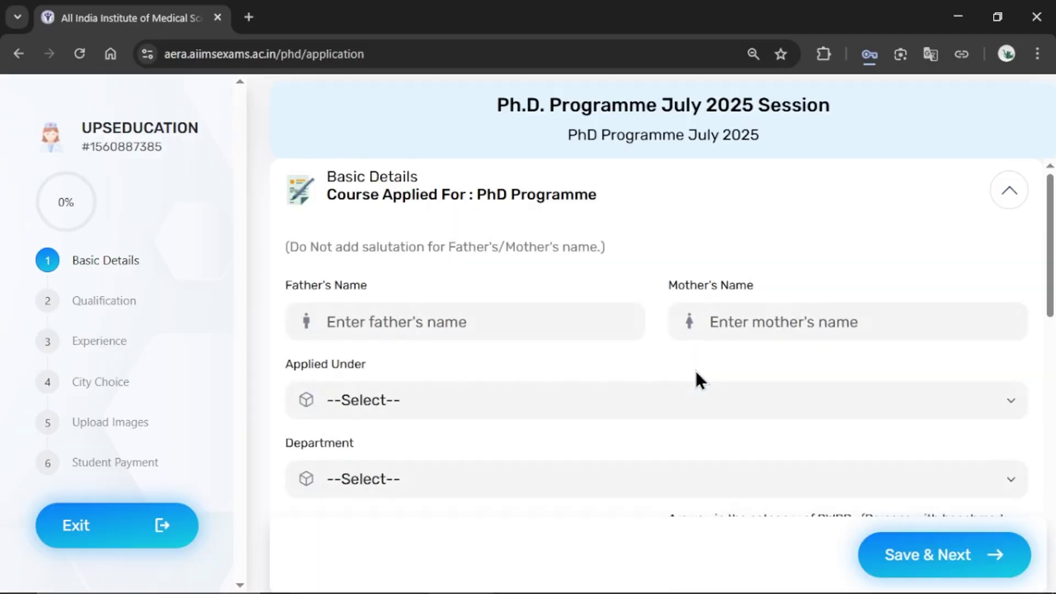
{"action": "left_click", "coordinate": [388, 326]}
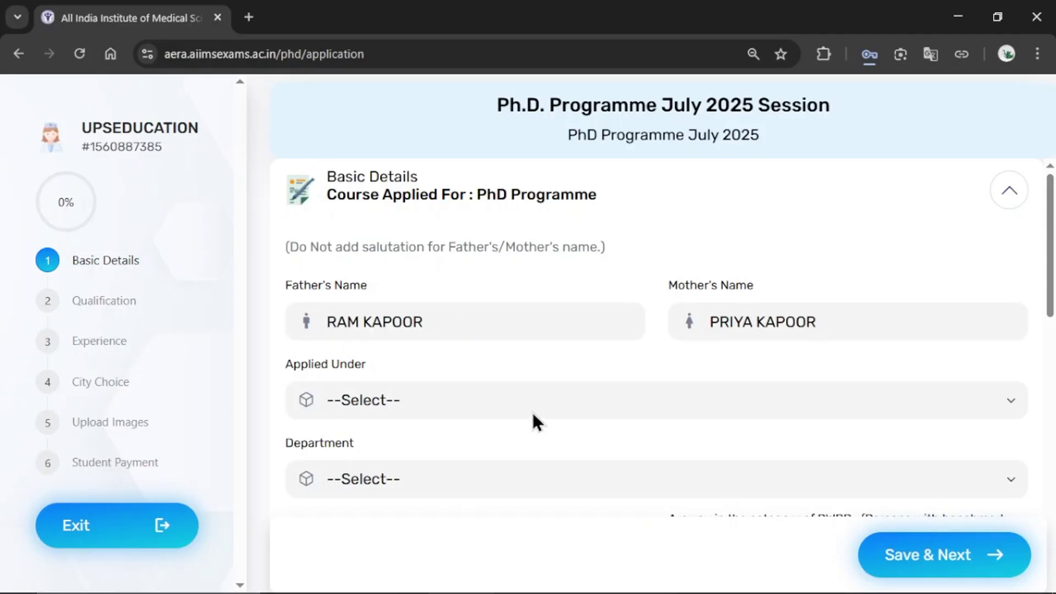
{"action": "left_click", "coordinate": [530, 401]}
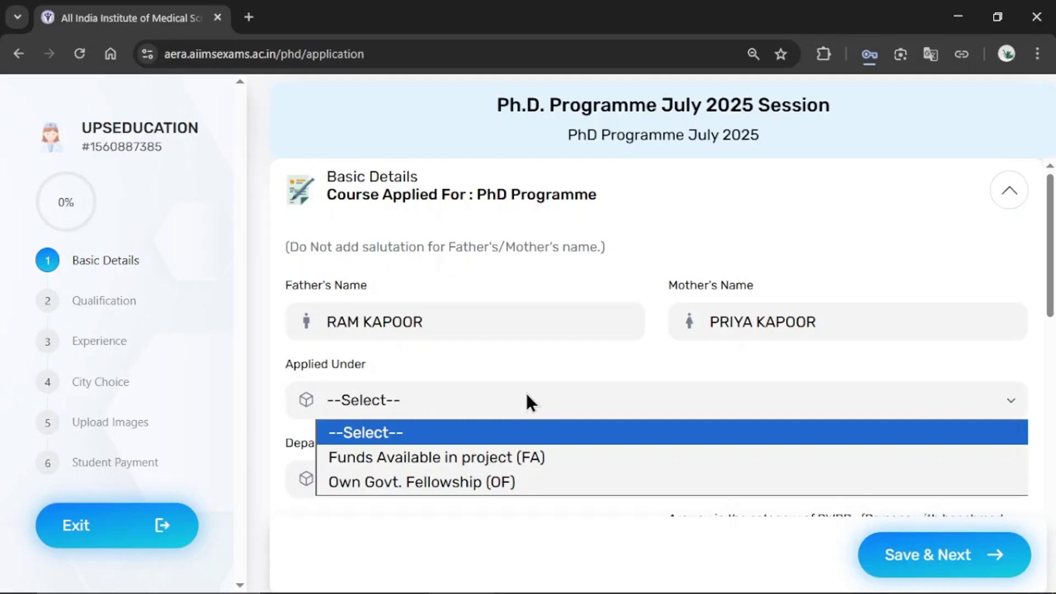
{"action": "left_click", "coordinate": [526, 464]}
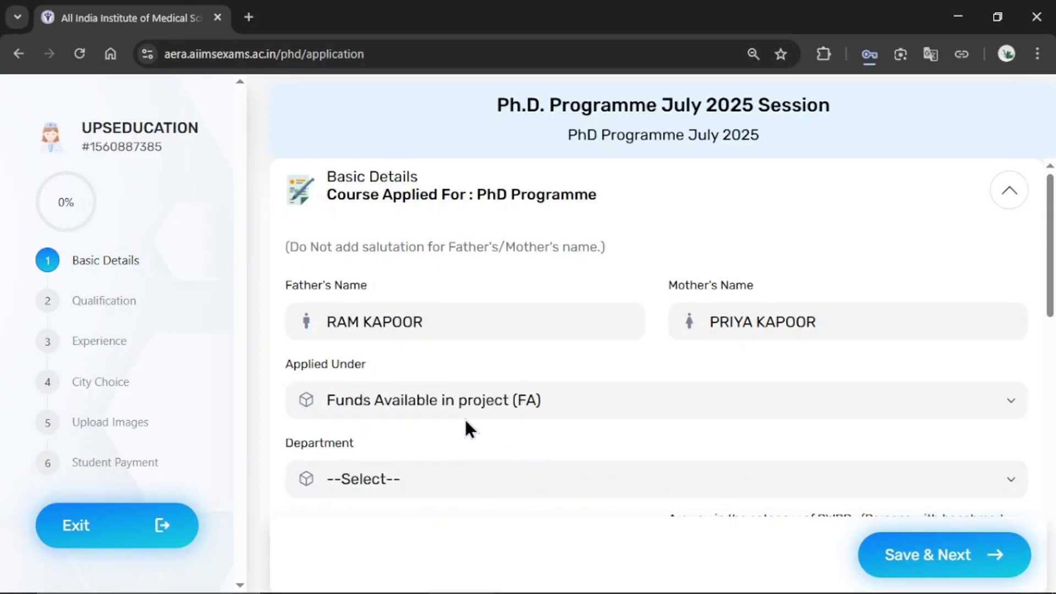
Step: Open the Department list and scroll through the available departments
{"action": "scroll", "coordinate": [530, 427], "scroll_direction": "down", "scroll_amount": 4}
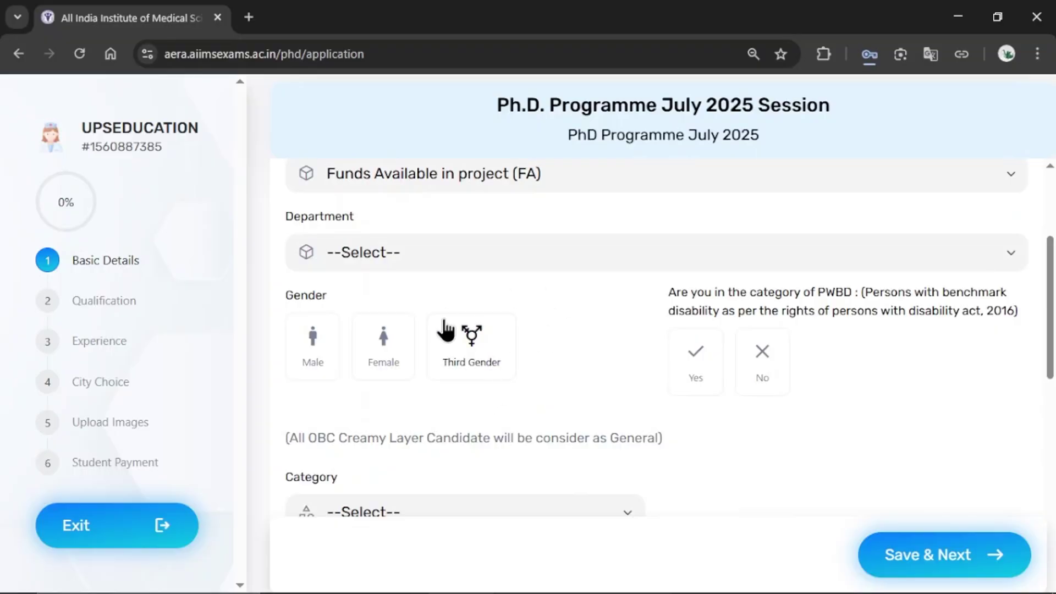
{"action": "scroll", "coordinate": [430, 347], "scroll_direction": "up", "scroll_amount": 2}
{"action": "left_click", "coordinate": [411, 364]}
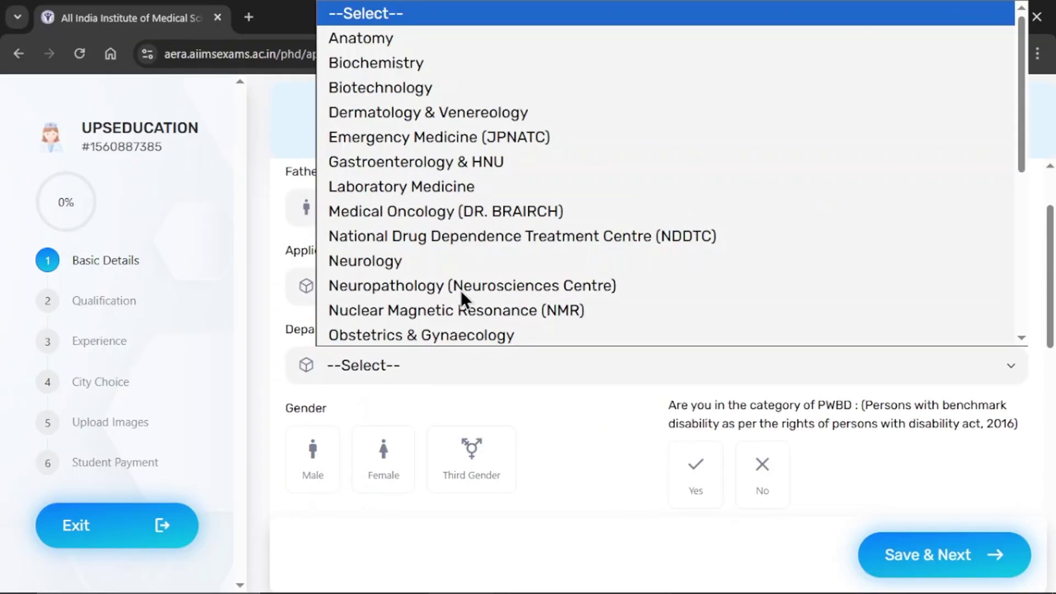
{"action": "scroll", "coordinate": [477, 290], "scroll_direction": "down", "scroll_amount": 3}
{"action": "scroll", "coordinate": [455, 288], "scroll_direction": "down", "scroll_amount": 2}
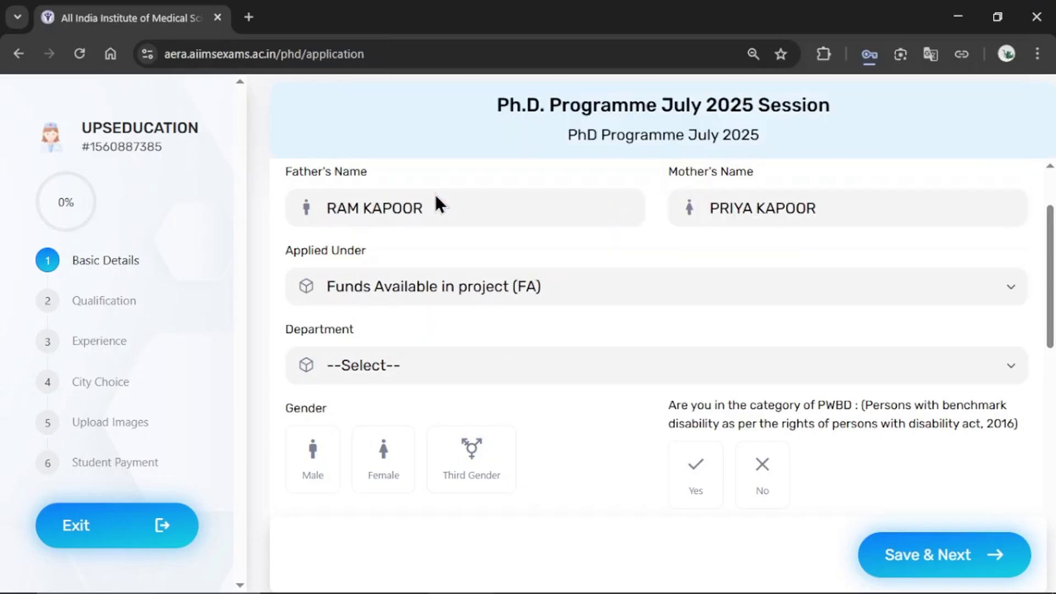
Step: Choose Psychiatry as department, Male as gender, No for PWBD, and open the Category list
{"action": "left_click", "coordinate": [474, 376]}
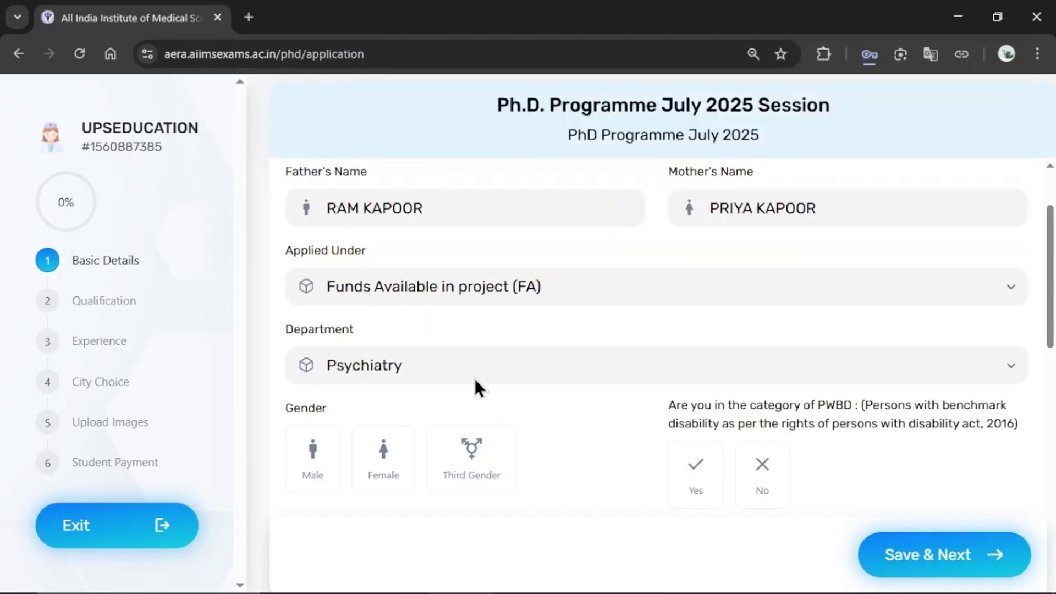
{"action": "scroll", "coordinate": [649, 355], "scroll_direction": "down", "scroll_amount": 2}
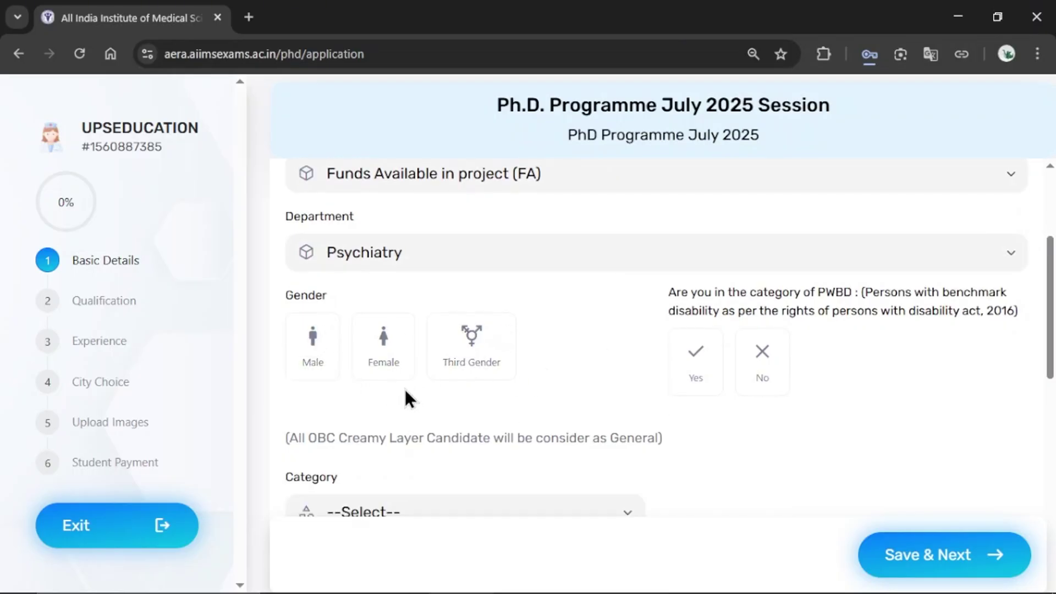
{"action": "left_click", "coordinate": [380, 351]}
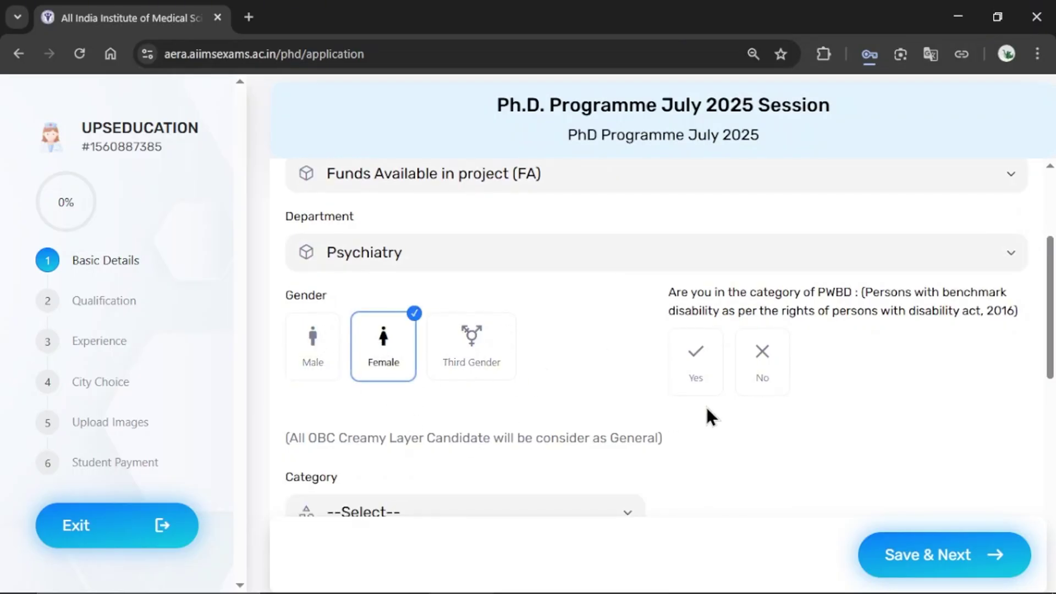
{"action": "left_click", "coordinate": [314, 352]}
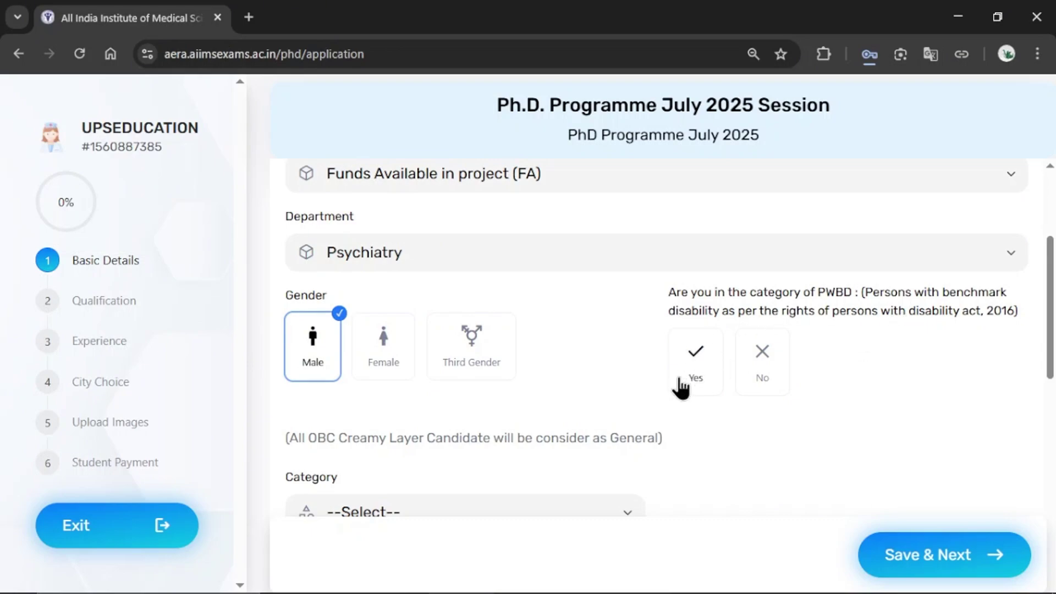
{"action": "left_click", "coordinate": [773, 388]}
{"action": "scroll", "coordinate": [427, 440], "scroll_direction": "down", "scroll_amount": 2}
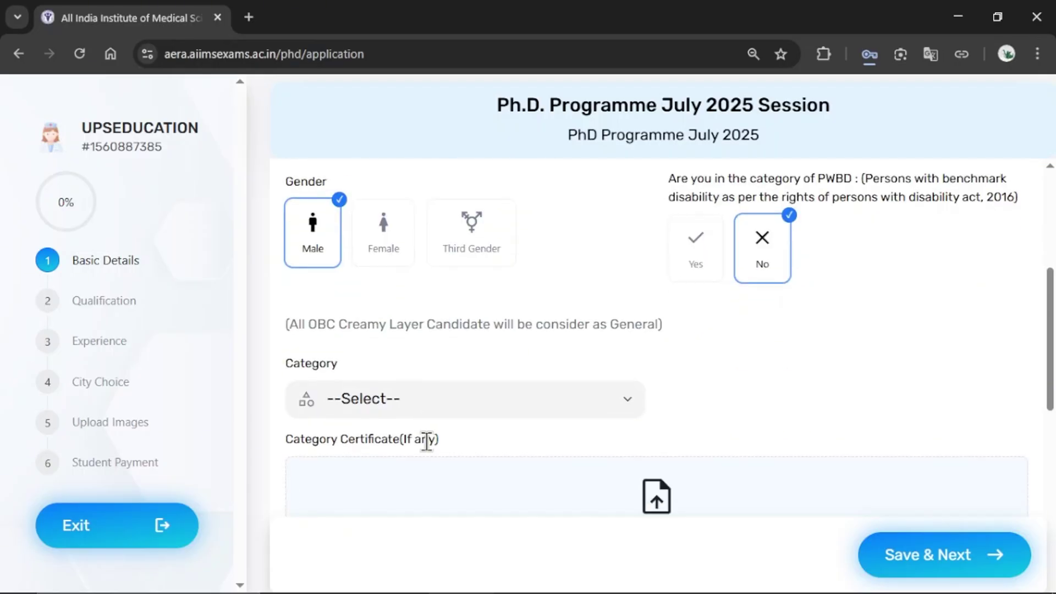
{"action": "left_click", "coordinate": [410, 408]}
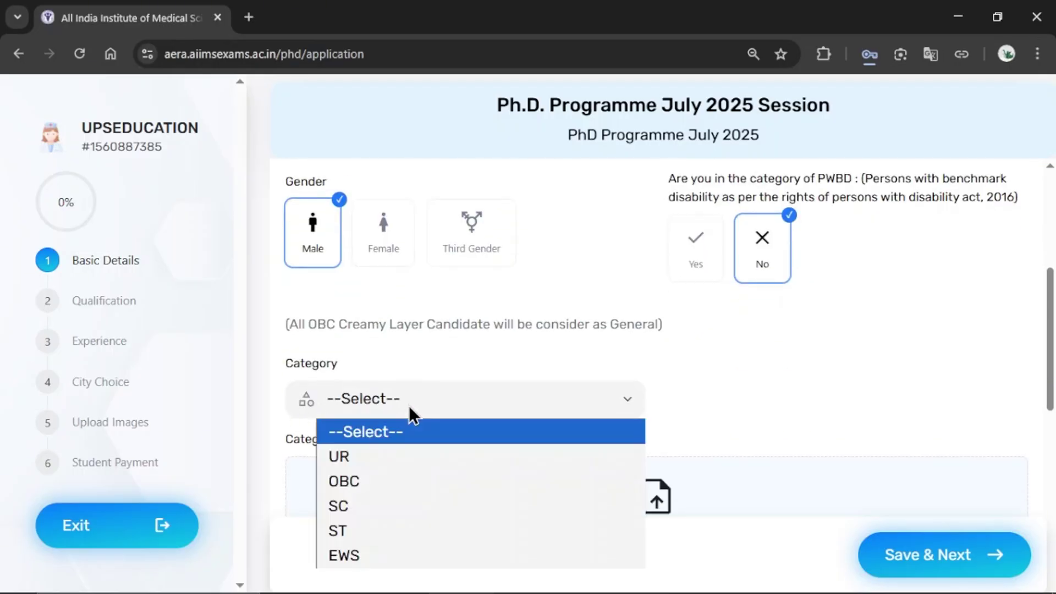
{"action": "scroll", "coordinate": [408, 405], "scroll_direction": "down", "scroll_amount": 2}
{"action": "left_click", "coordinate": [426, 298]}
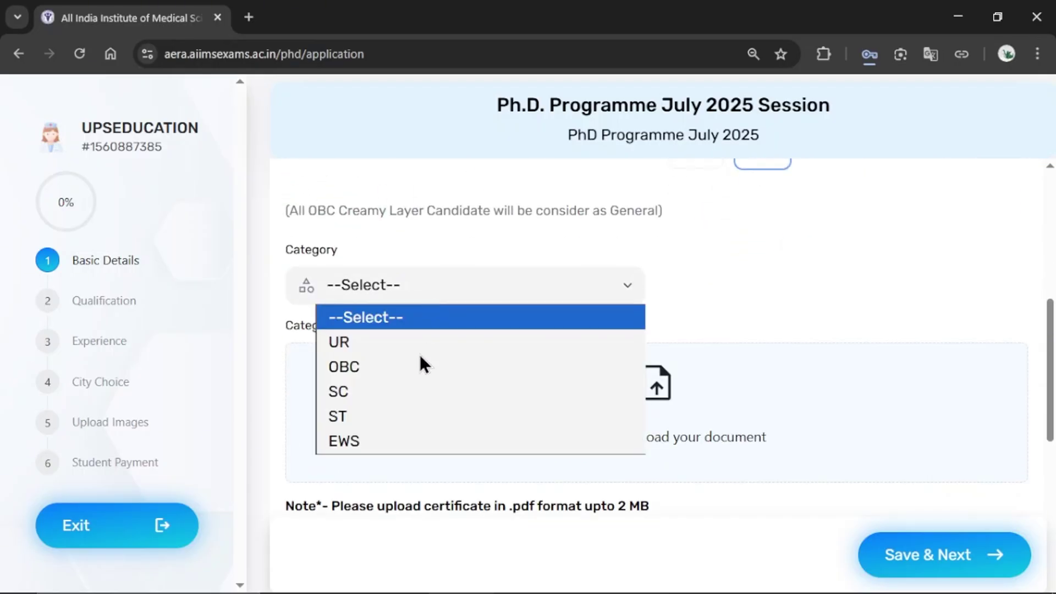
Step: Set category UR, nationality Indian and state of domicile Delhi
{"action": "left_click", "coordinate": [407, 343]}
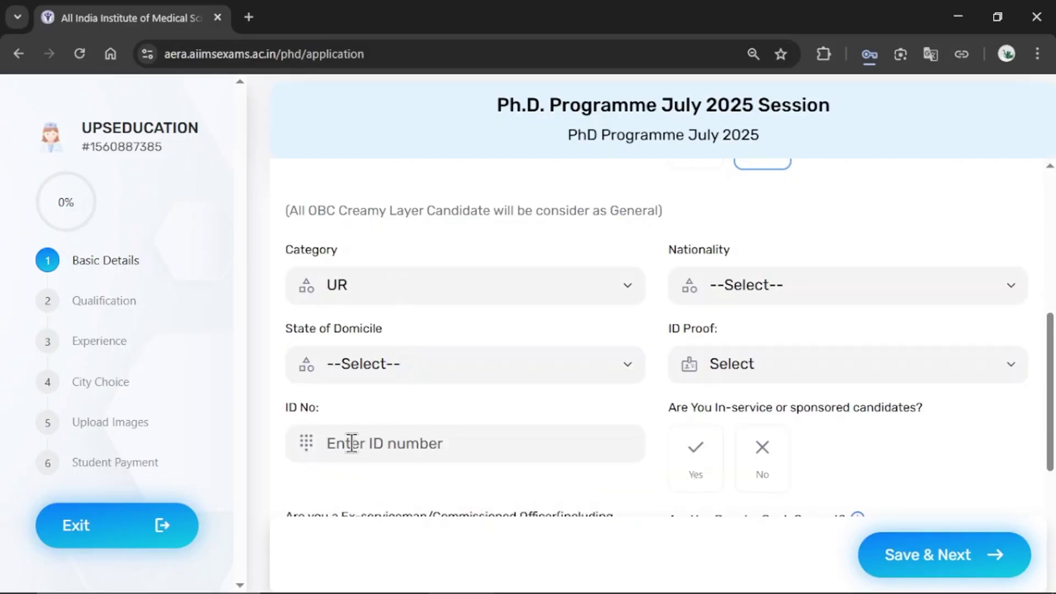
{"action": "left_click", "coordinate": [758, 283]}
{"action": "left_click", "coordinate": [752, 343]}
{"action": "left_click", "coordinate": [476, 367]}
{"action": "left_click", "coordinate": [443, 233]}
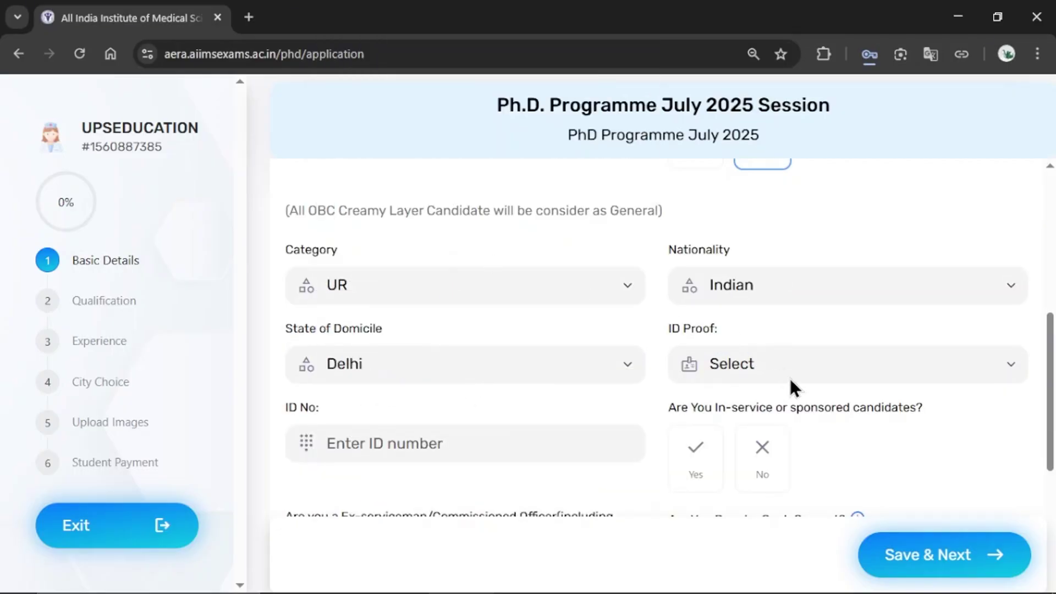
Step: Choose Passport as the ID proof and enter the passport number
{"action": "left_click", "coordinate": [790, 378]}
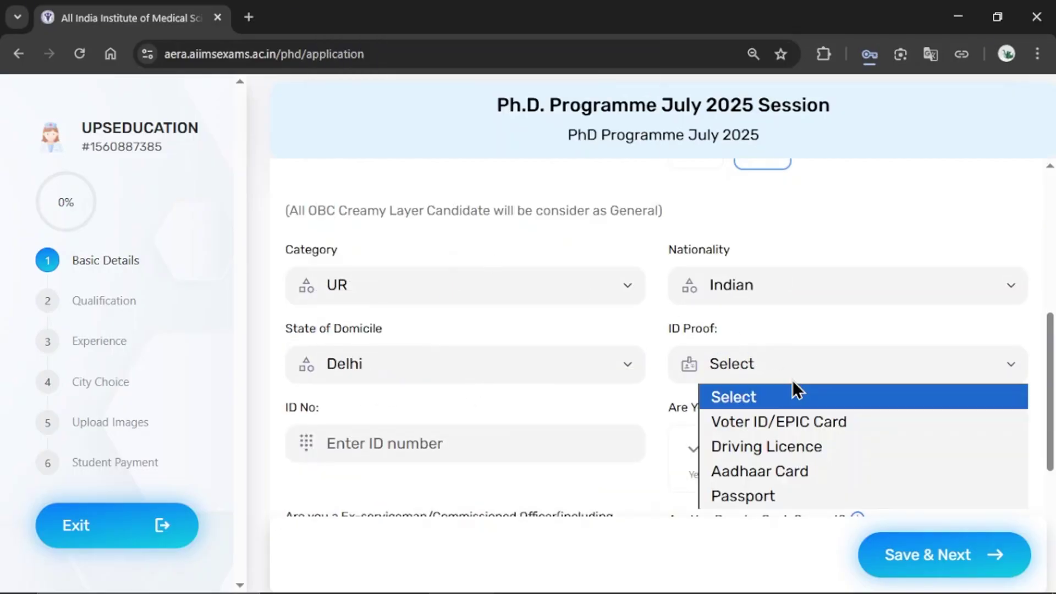
{"action": "left_click", "coordinate": [750, 497]}
{"action": "scroll", "coordinate": [505, 443], "scroll_direction": "down", "scroll_amount": 2}
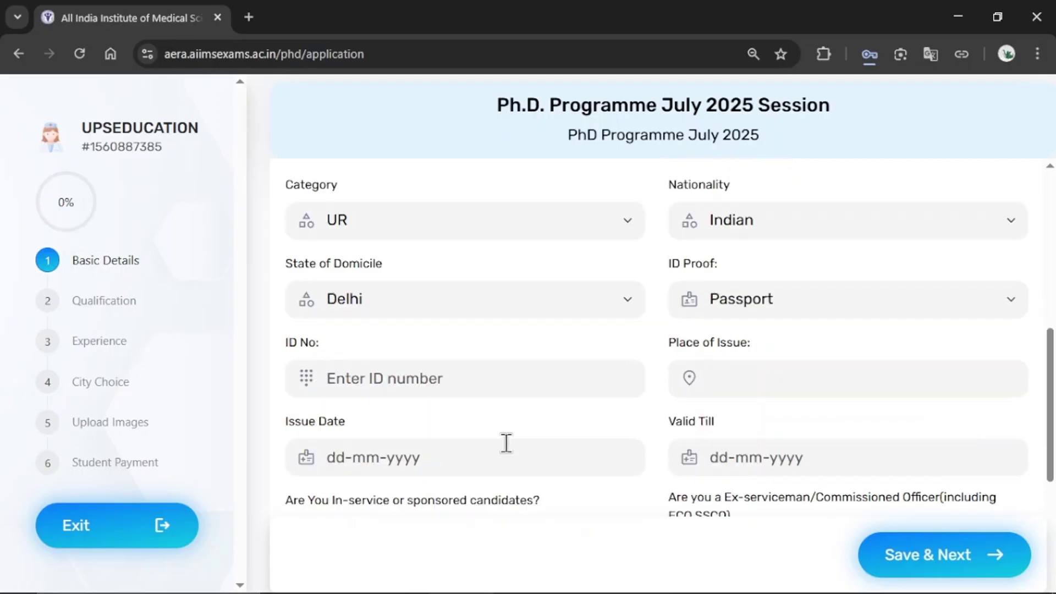
{"action": "left_click", "coordinate": [438, 325]}
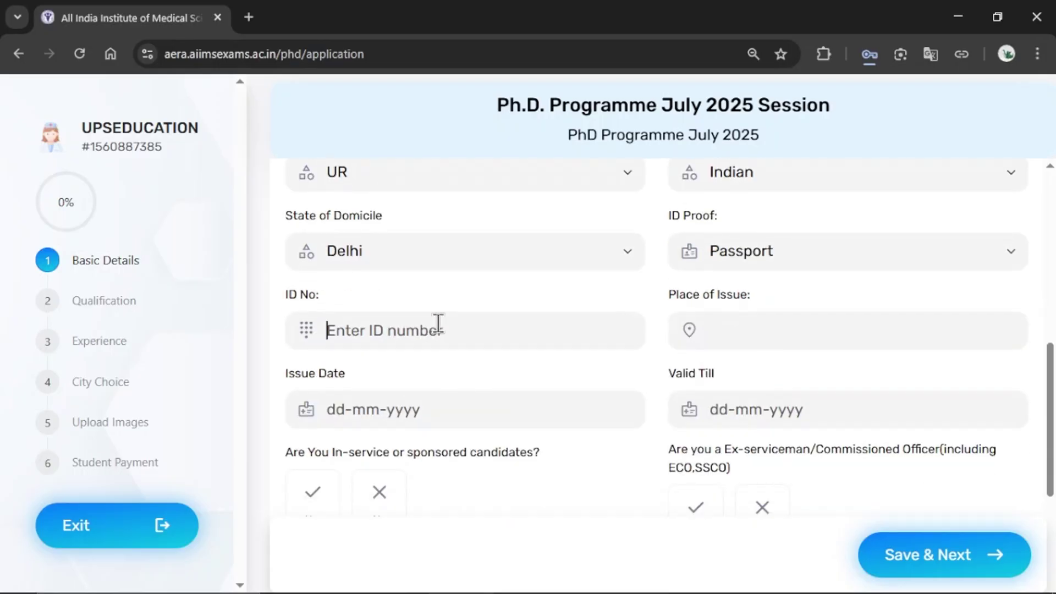
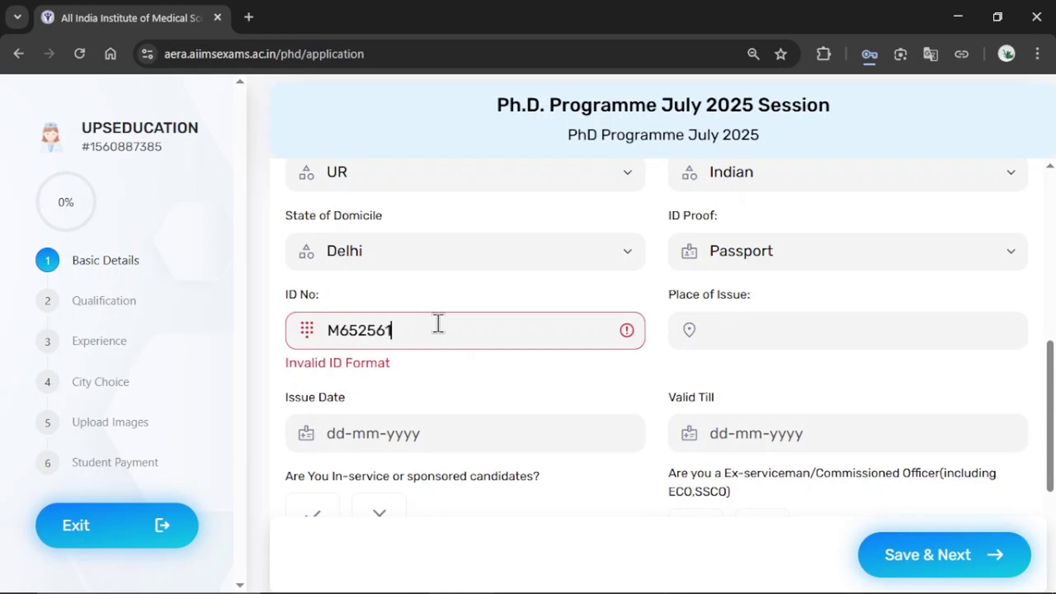
{"action": "key", "text": "ctrl+a"}
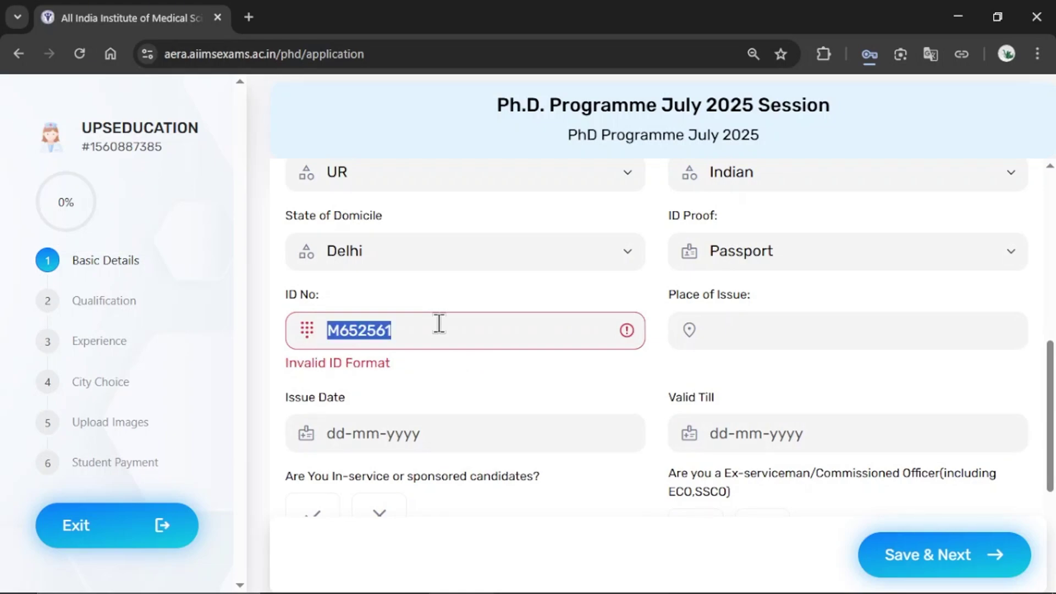
{"action": "left_click", "coordinate": [439, 323]}
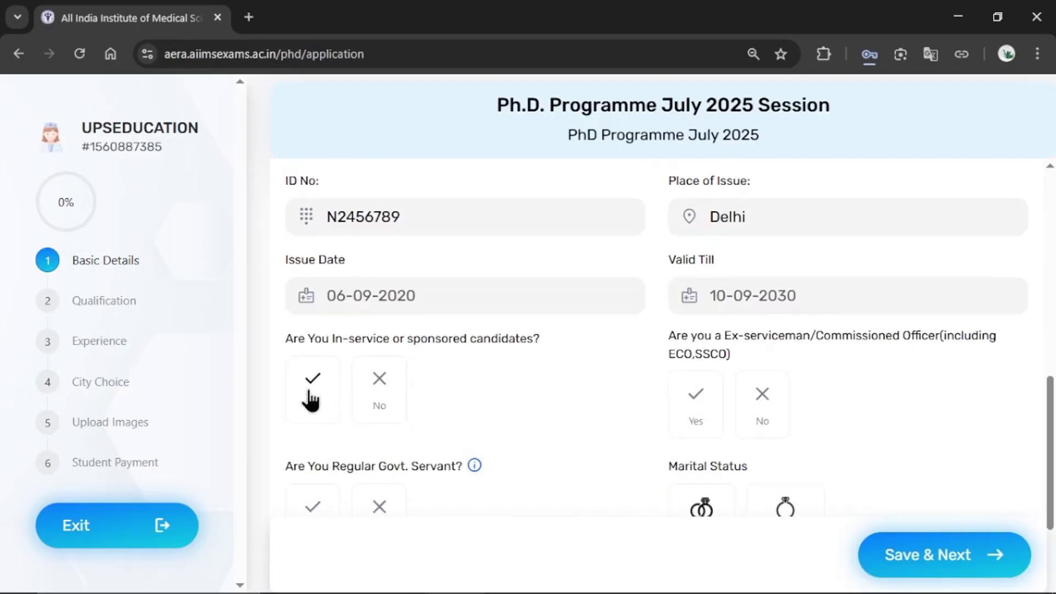
Step: Pick the passport's Valid Till date and answer No to the in-service question
{"action": "left_click", "coordinate": [786, 298]}
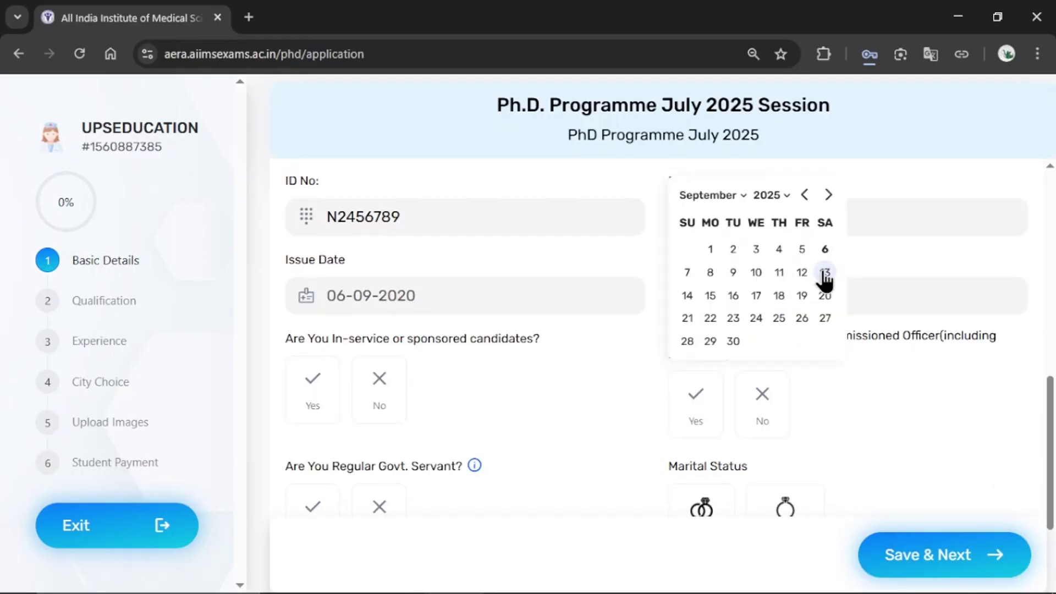
{"action": "left_click", "coordinate": [825, 249]}
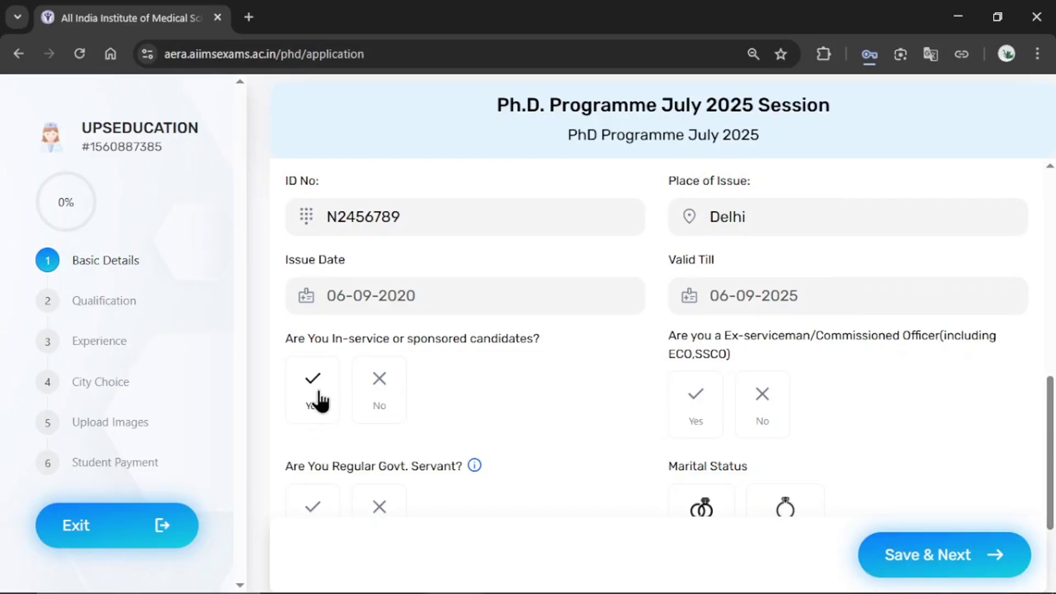
{"action": "left_click_drag", "start_coordinate": [276, 345], "coordinate": [509, 349]}
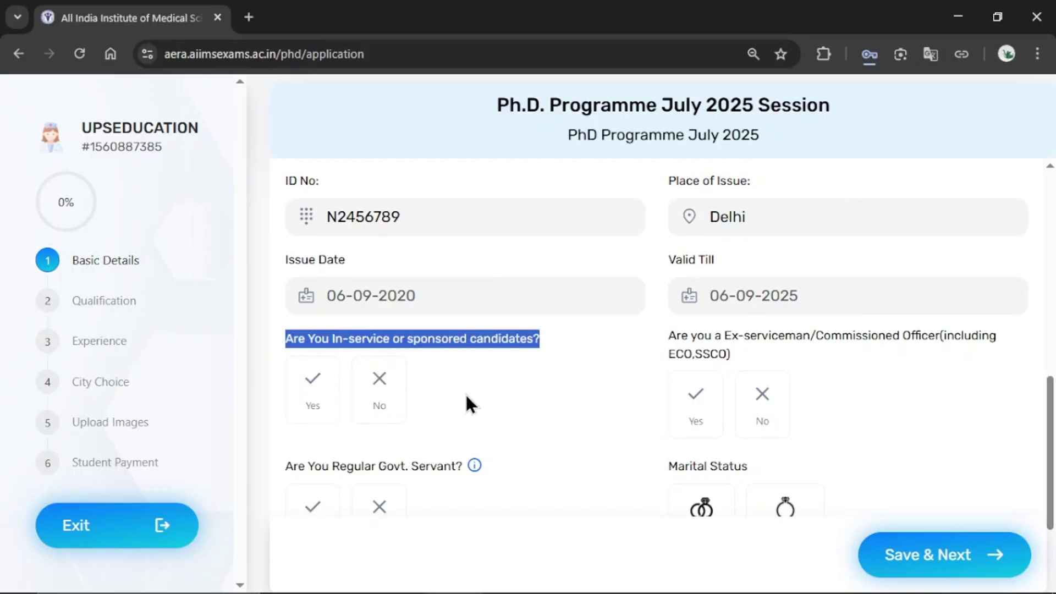
{"action": "left_click", "coordinate": [380, 418]}
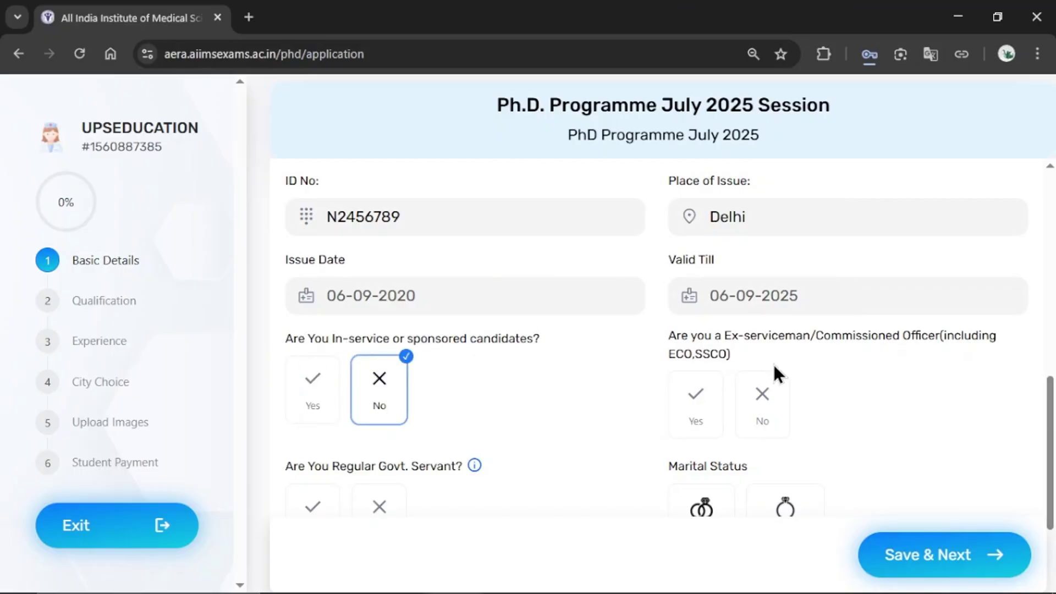
Step: Answer No for ex-serviceman and regular government servant, and choose Unmarried marital status
{"action": "left_click", "coordinate": [760, 424]}
{"action": "scroll", "coordinate": [600, 419], "scroll_direction": "down", "scroll_amount": 2}
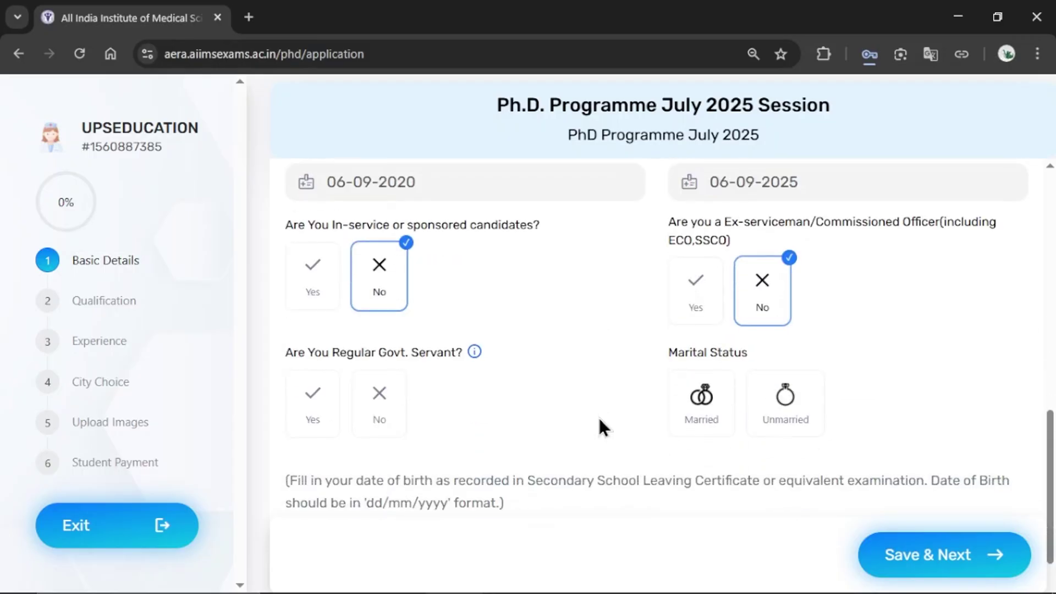
{"action": "left_click", "coordinate": [380, 433]}
{"action": "left_click", "coordinate": [786, 398]}
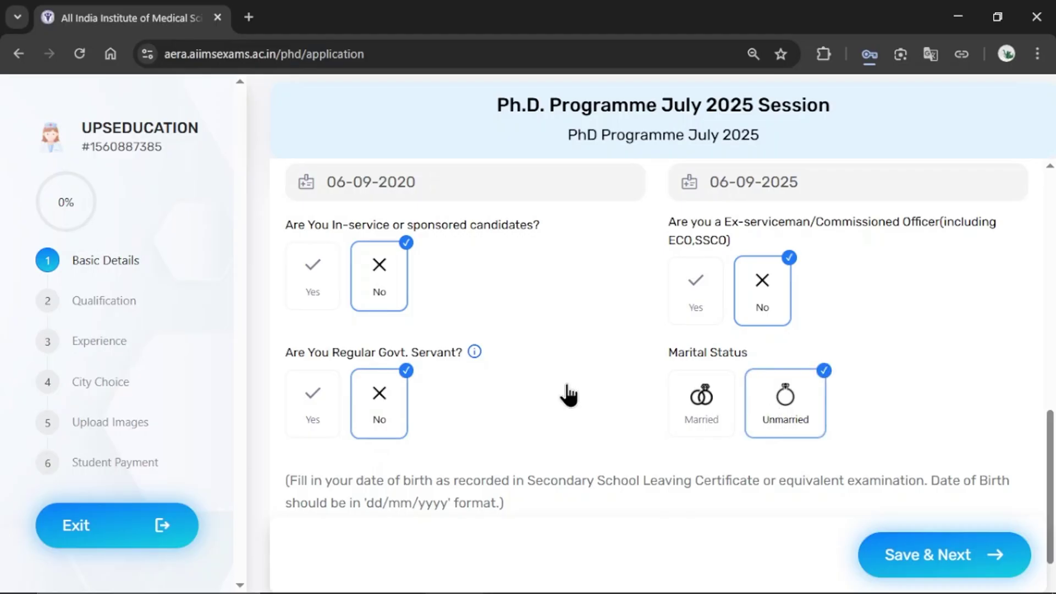
{"action": "scroll", "coordinate": [569, 385], "scroll_direction": "down", "scroll_amount": 3}
{"action": "scroll", "coordinate": [482, 386], "scroll_direction": "down", "scroll_amount": 2}
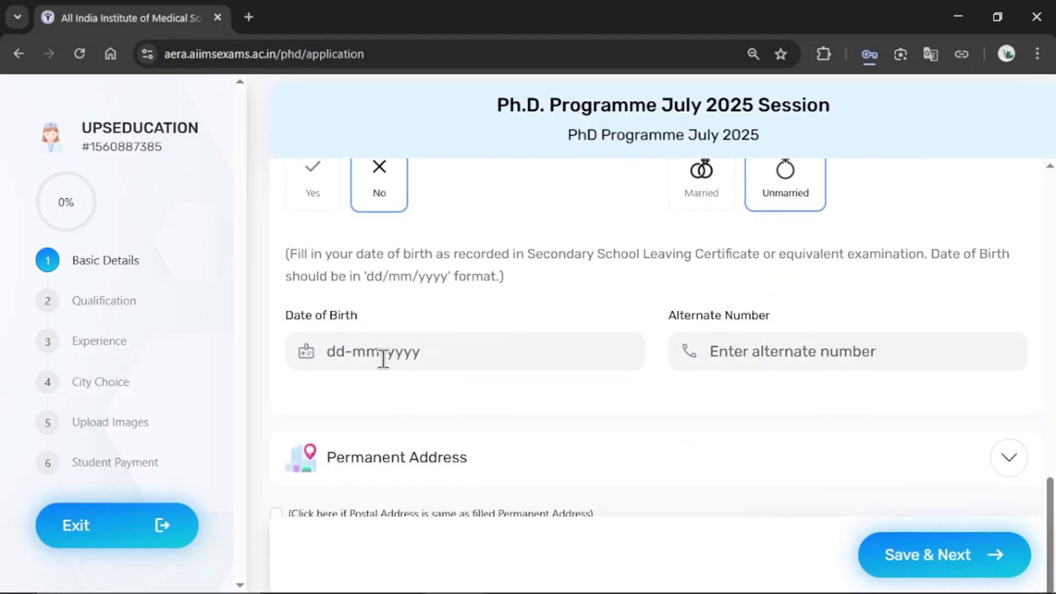
Step: Open and close the date of birth calendar, highlighting the Secondary School Leaving Certificate note
{"action": "left_click", "coordinate": [392, 344]}
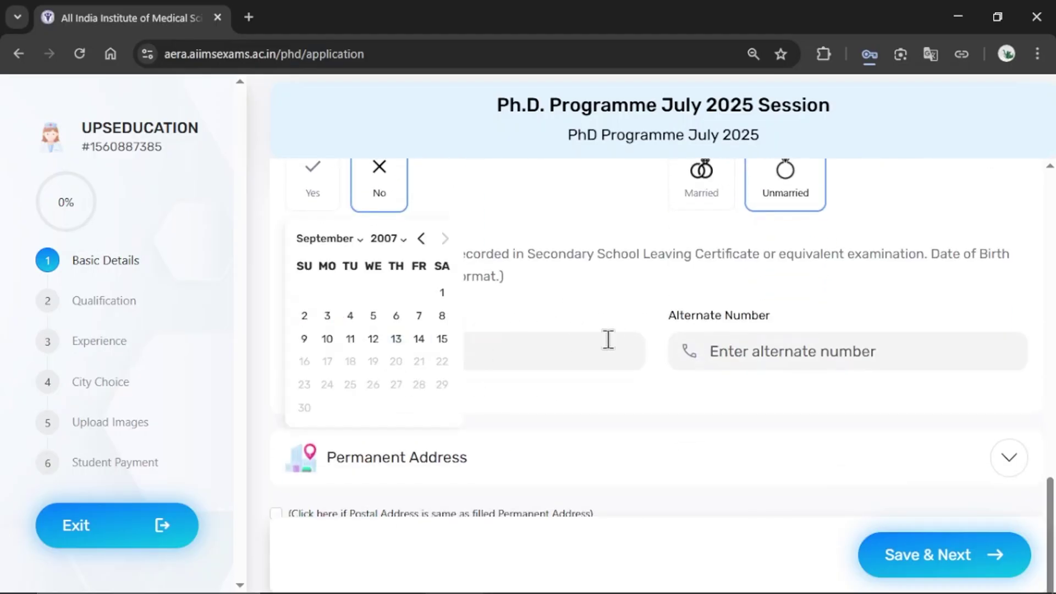
{"action": "left_click", "coordinate": [770, 253]}
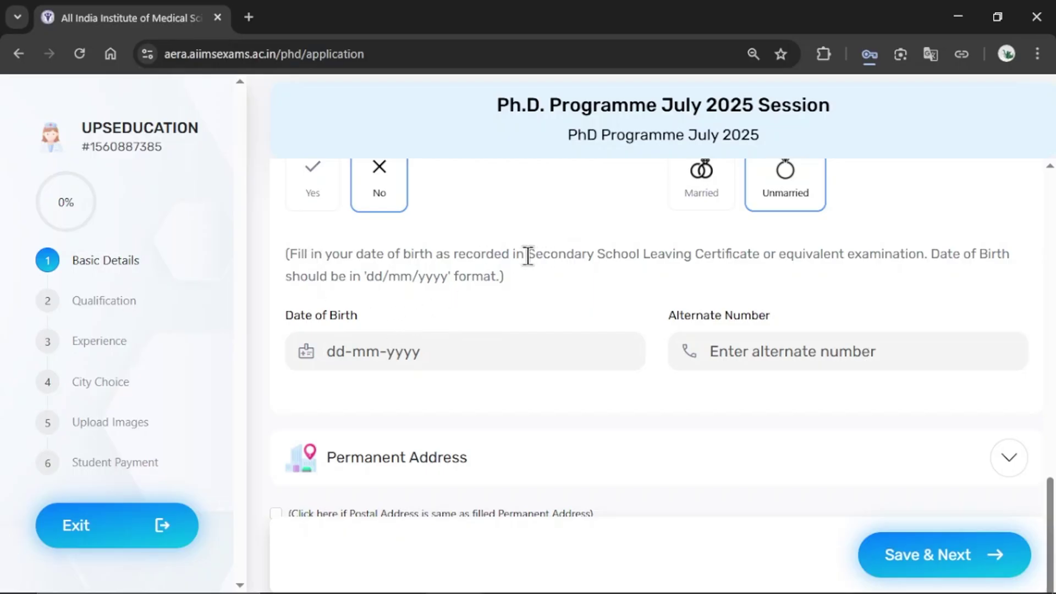
{"action": "left_click_drag", "start_coordinate": [528, 254], "coordinate": [760, 255]}
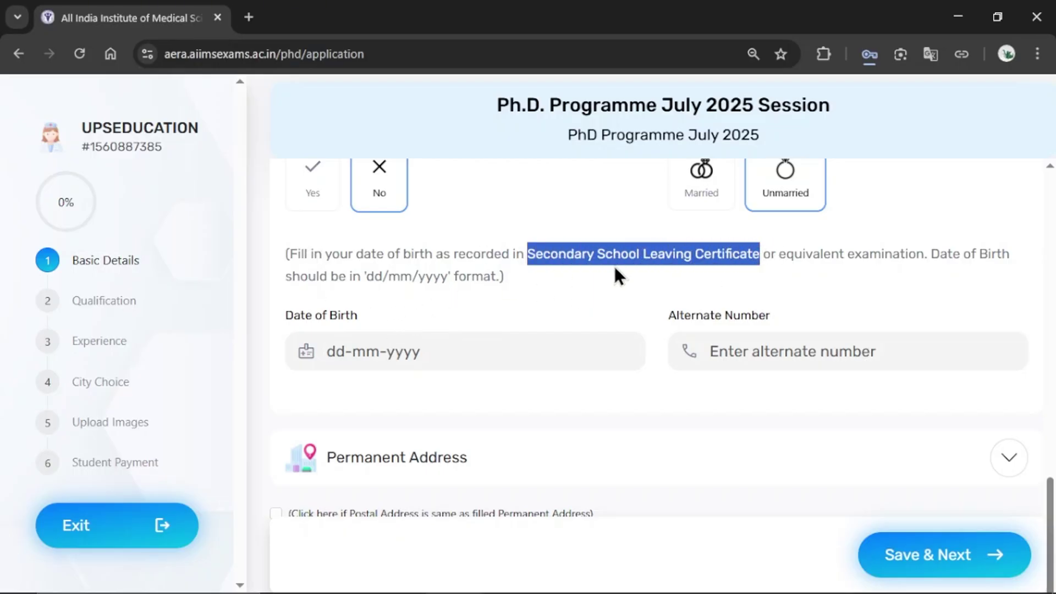
Step: Pick 2001, April and 28 in the Date of Birth calendar
{"action": "left_click", "coordinate": [322, 338]}
{"action": "left_click", "coordinate": [392, 237]}
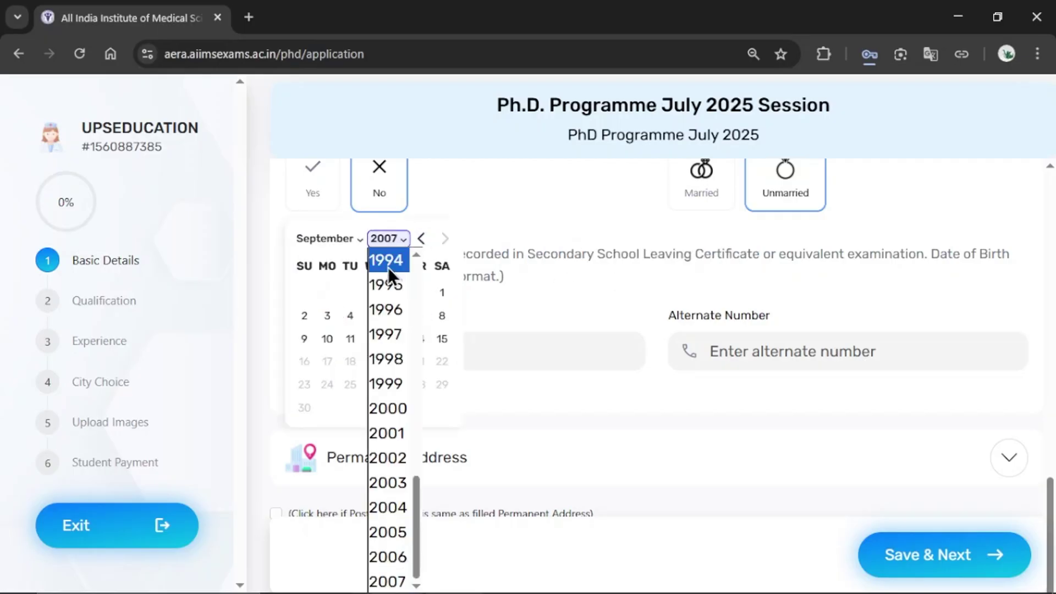
{"action": "left_click", "coordinate": [399, 440]}
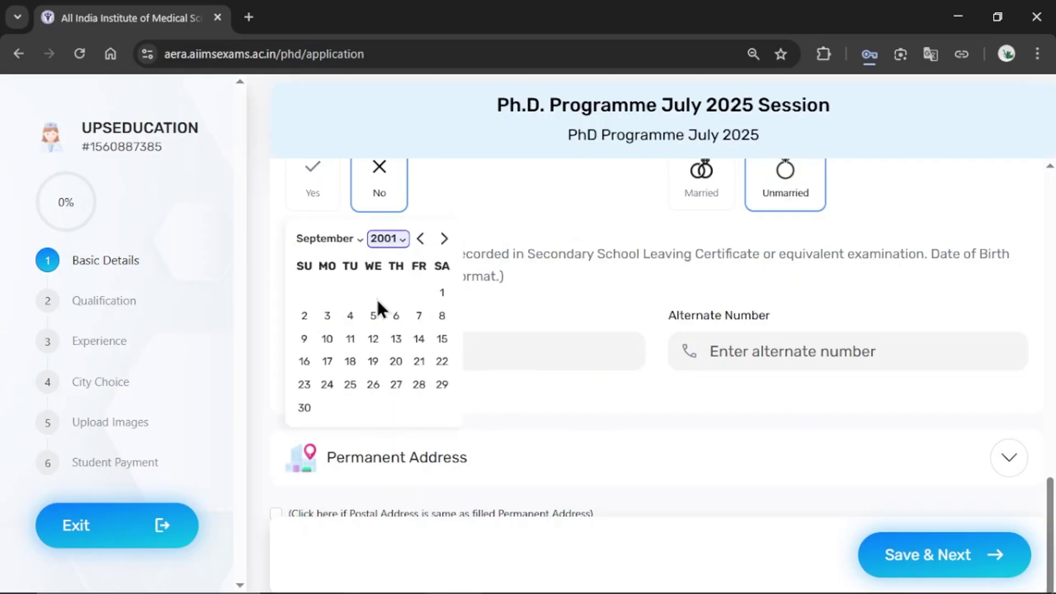
{"action": "left_click", "coordinate": [351, 240]}
{"action": "left_click", "coordinate": [341, 334]}
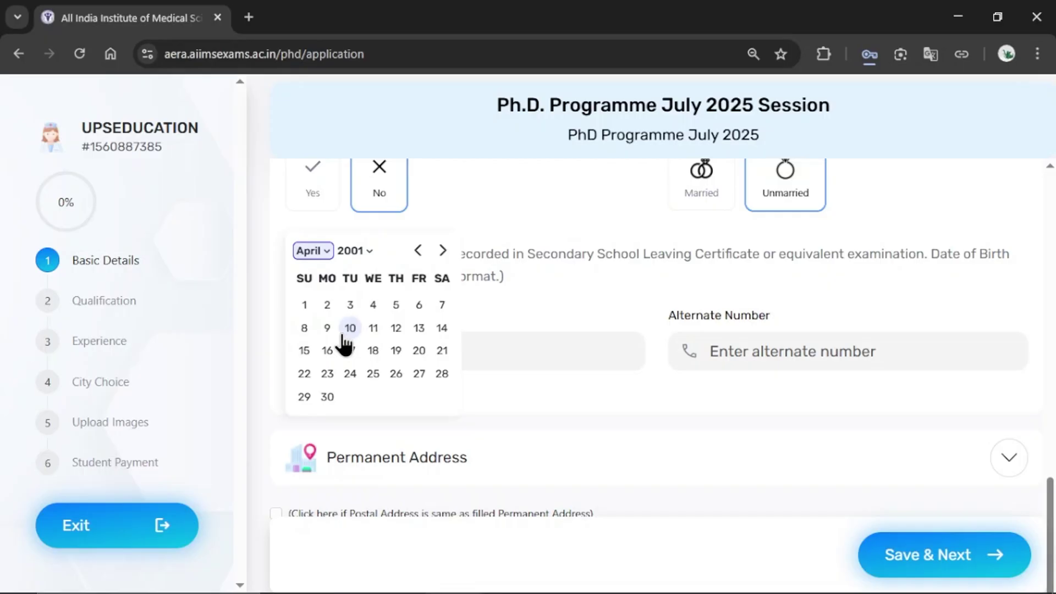
{"action": "left_click", "coordinate": [440, 382]}
{"action": "scroll", "coordinate": [698, 333], "scroll_direction": "down", "scroll_amount": 2}
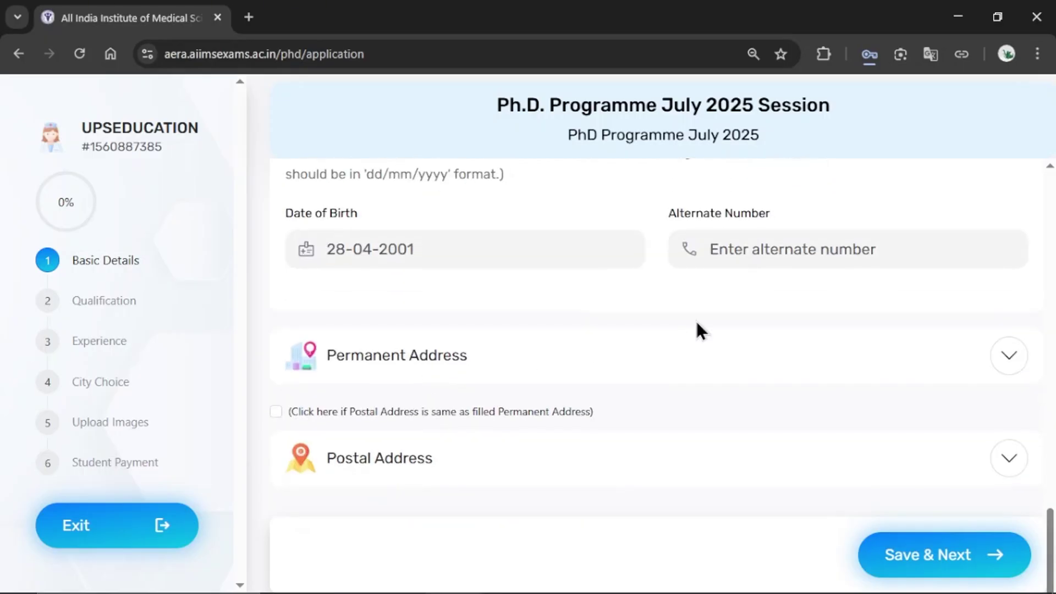
{"action": "left_click", "coordinate": [758, 249]}
Step: Expand the Permanent Address section and tick 'Postal Address is same'
{"action": "left_click_drag", "start_coordinate": [669, 213], "coordinate": [745, 222]}
{"action": "left_click", "coordinate": [658, 268]}
{"action": "left_click", "coordinate": [1007, 357]}
{"action": "scroll", "coordinate": [664, 407], "scroll_direction": "up", "scroll_amount": 2}
{"action": "scroll", "coordinate": [665, 408], "scroll_direction": "down", "scroll_amount": 2}
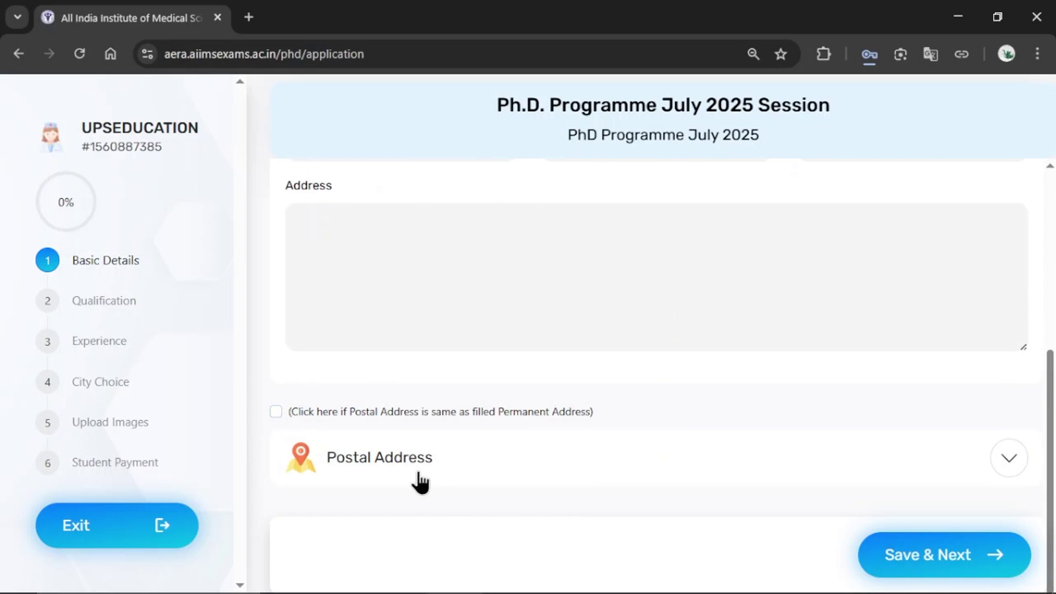
{"action": "left_click", "coordinate": [277, 412]}
{"action": "scroll", "coordinate": [415, 441], "scroll_direction": "up", "scroll_amount": 2}
{"action": "scroll", "coordinate": [415, 440], "scroll_direction": "down", "scroll_amount": 2}
Step: Paste the street address into the permanent address field
{"action": "left_click", "coordinate": [453, 265]}
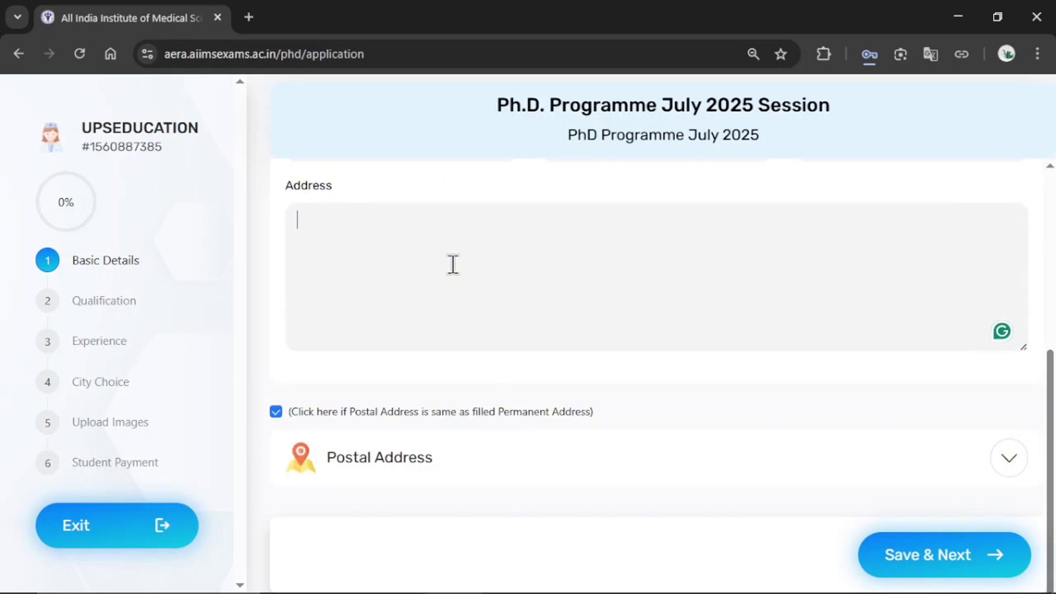
{"action": "scroll", "coordinate": [453, 265], "scroll_direction": "up", "scroll_amount": 2}
{"action": "scroll", "coordinate": [547, 365], "scroll_direction": "down", "scroll_amount": 2}
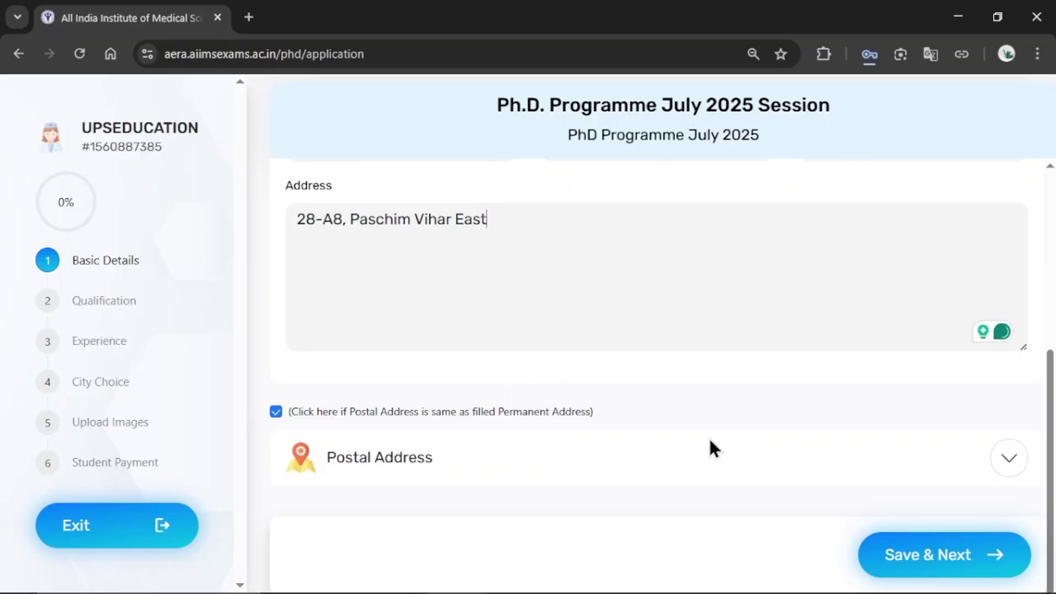
Step: Check the copied postal address and save Basic Details to reach Qualification
{"action": "left_click", "coordinate": [1010, 461]}
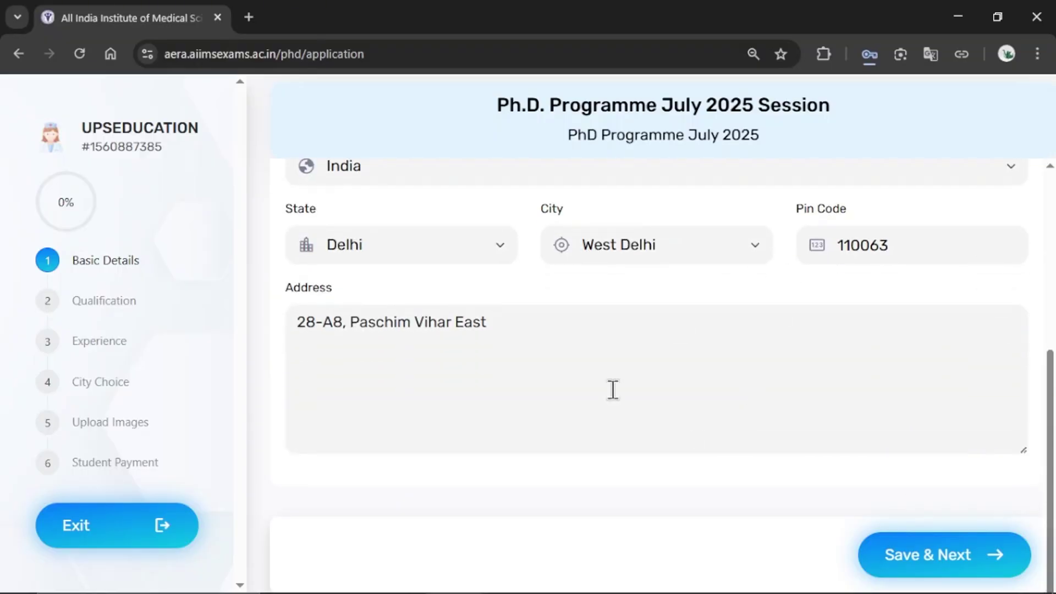
{"action": "scroll", "coordinate": [613, 392], "scroll_direction": "up", "scroll_amount": 2}
{"action": "scroll", "coordinate": [613, 392], "scroll_direction": "down", "scroll_amount": 1}
{"action": "scroll", "coordinate": [613, 391], "scroll_direction": "up", "scroll_amount": 1}
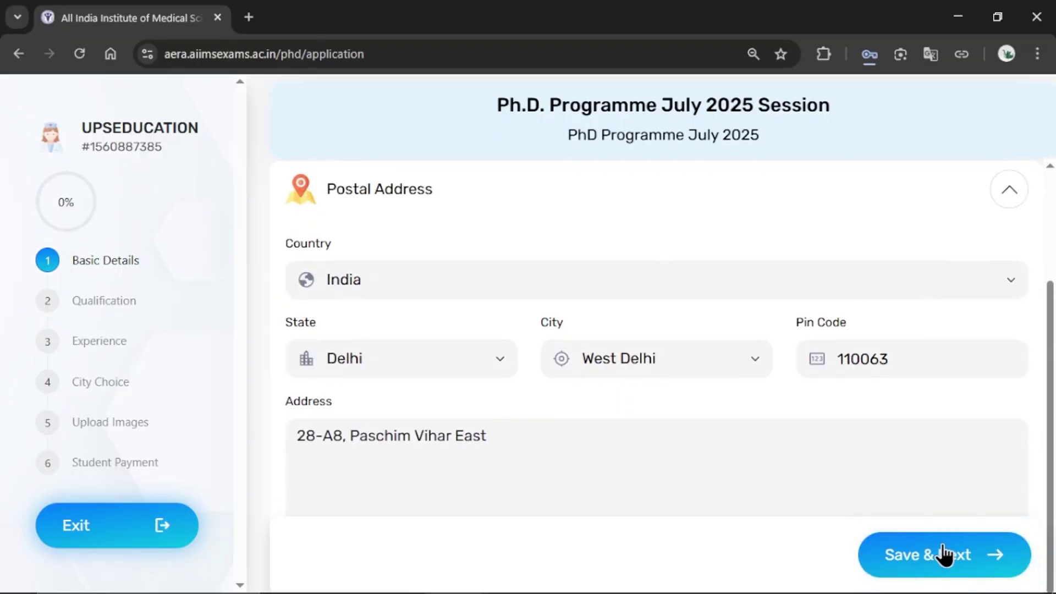
{"action": "left_click", "coordinate": [943, 555]}
Step: Look through the qualification page sections and the date of admission calendar
{"action": "scroll", "coordinate": [568, 432], "scroll_direction": "up", "scroll_amount": 3}
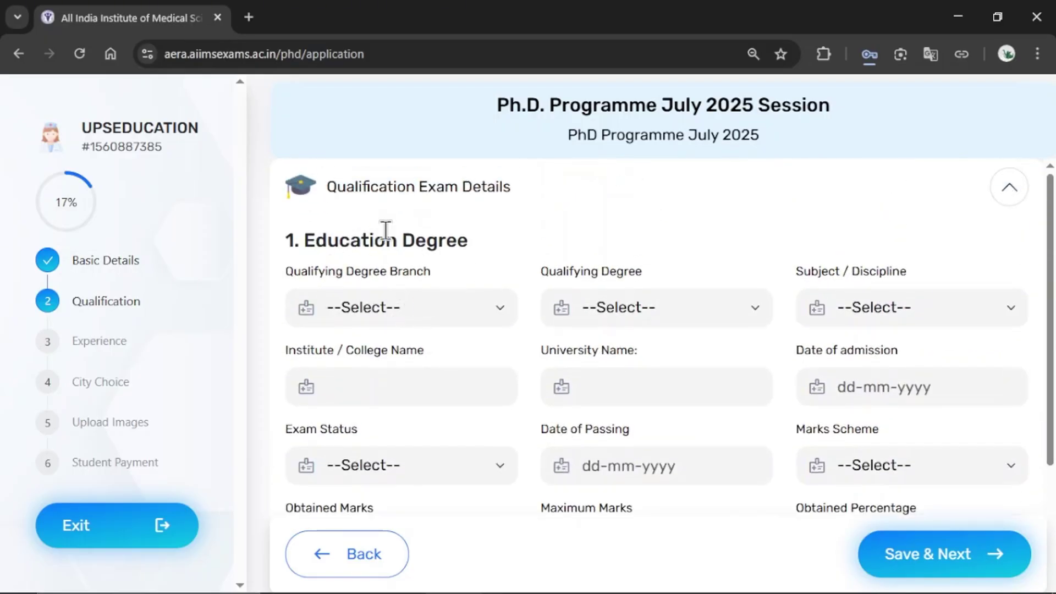
{"action": "left_click", "coordinate": [447, 190]}
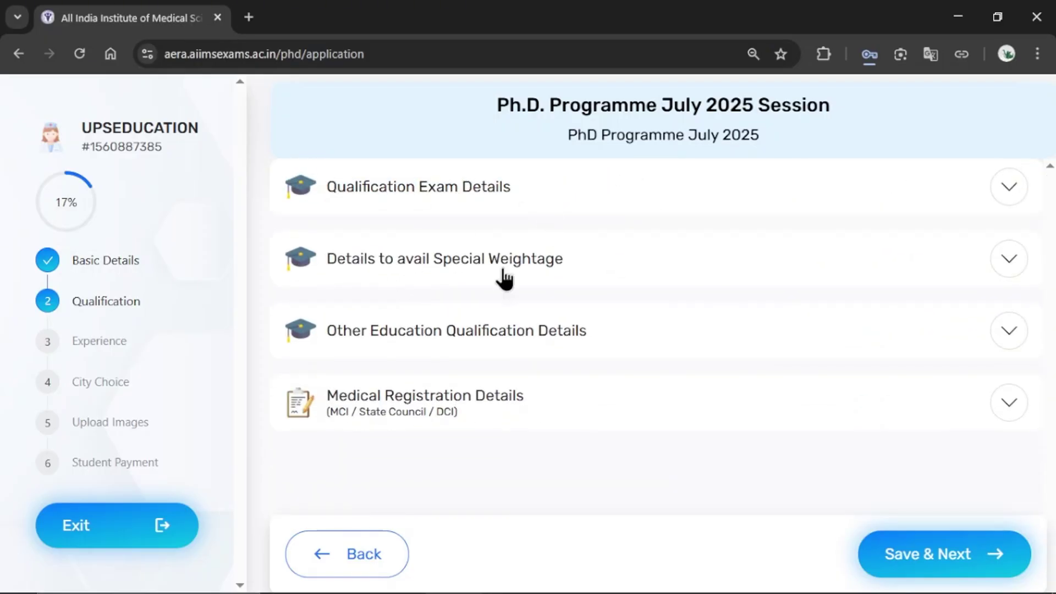
{"action": "left_click", "coordinate": [454, 269]}
{"action": "left_click", "coordinate": [464, 276]}
{"action": "left_click", "coordinate": [445, 354]}
{"action": "left_click", "coordinate": [455, 354]}
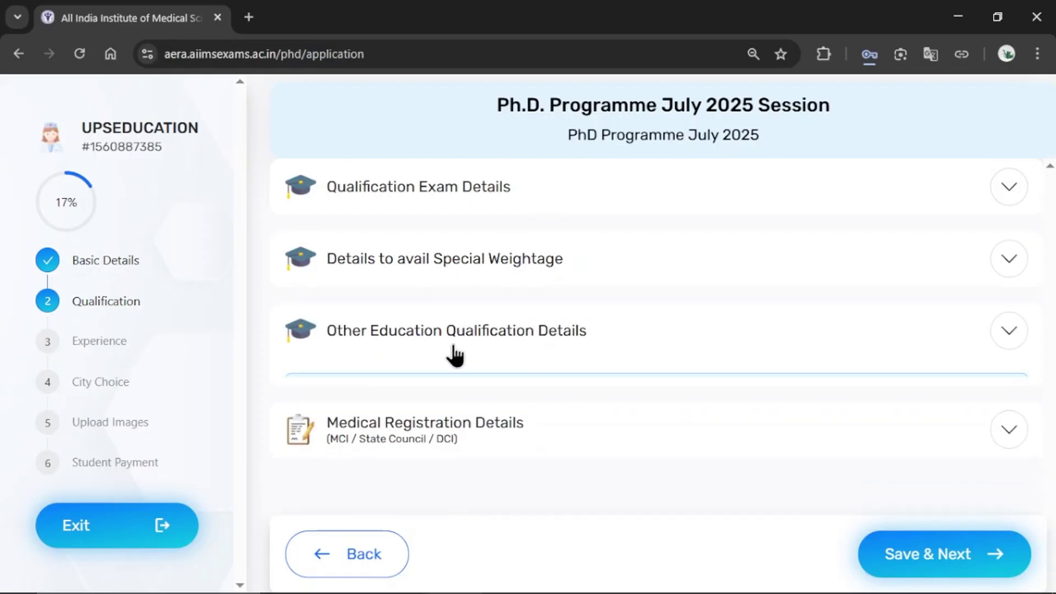
{"action": "left_click", "coordinate": [474, 205]}
{"action": "left_click", "coordinate": [1002, 394]}
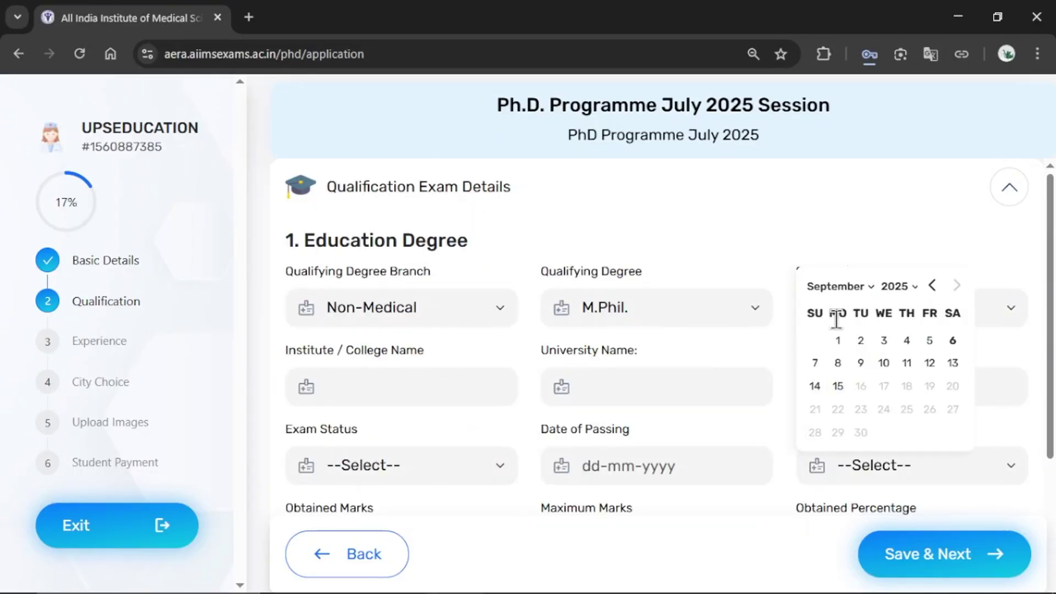
{"action": "left_click", "coordinate": [792, 358]}
Step: Select Non-Medical branch, M.A qualifying degree and Clinical Psychology as the subject
{"action": "left_click", "coordinate": [443, 307]}
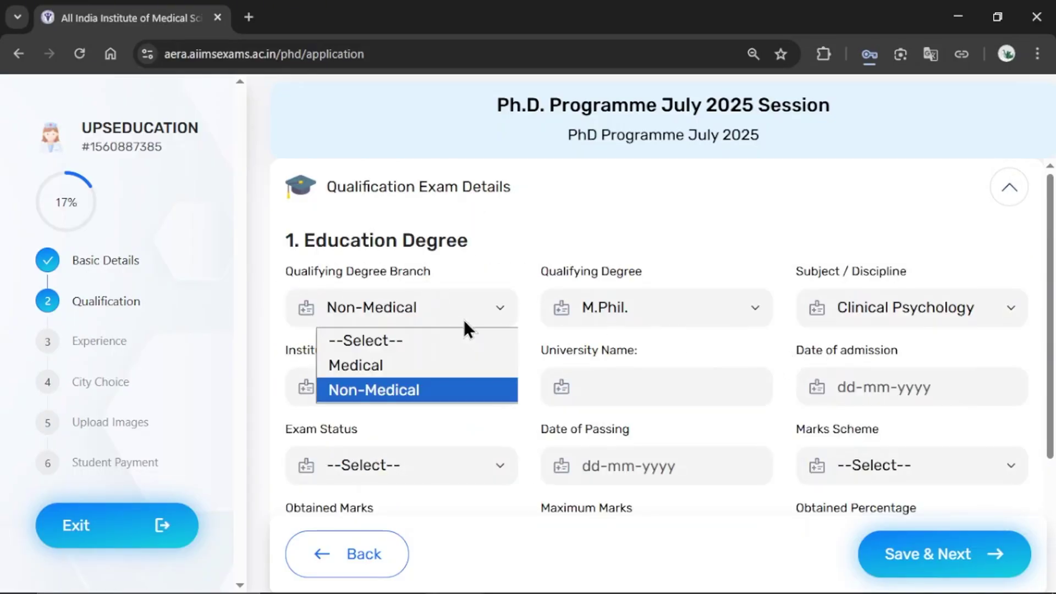
{"action": "left_click", "coordinate": [436, 389]}
{"action": "left_click", "coordinate": [639, 312]}
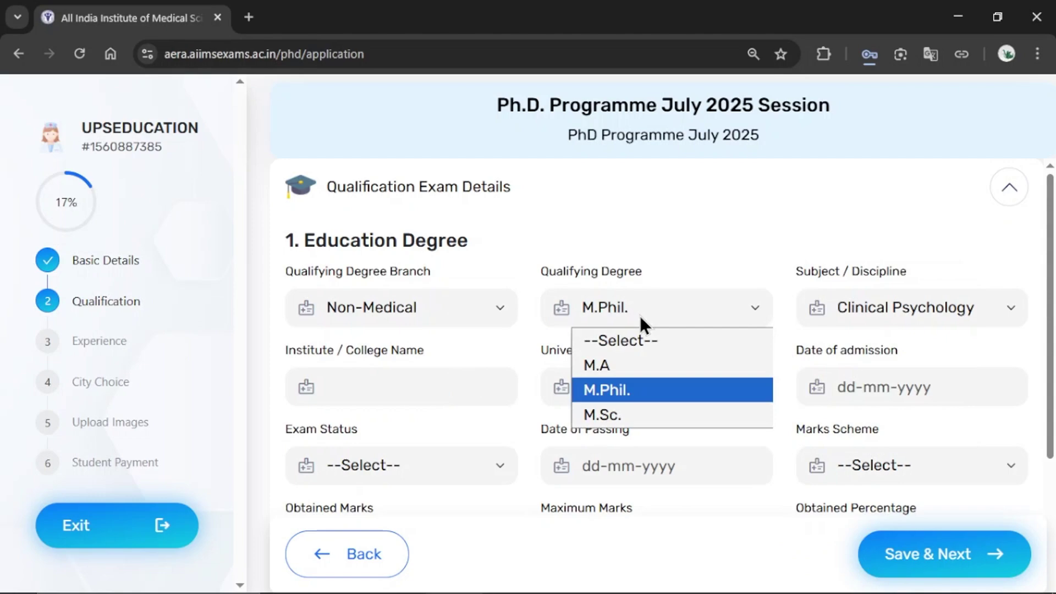
{"action": "left_click", "coordinate": [630, 376]}
{"action": "left_click", "coordinate": [897, 314]}
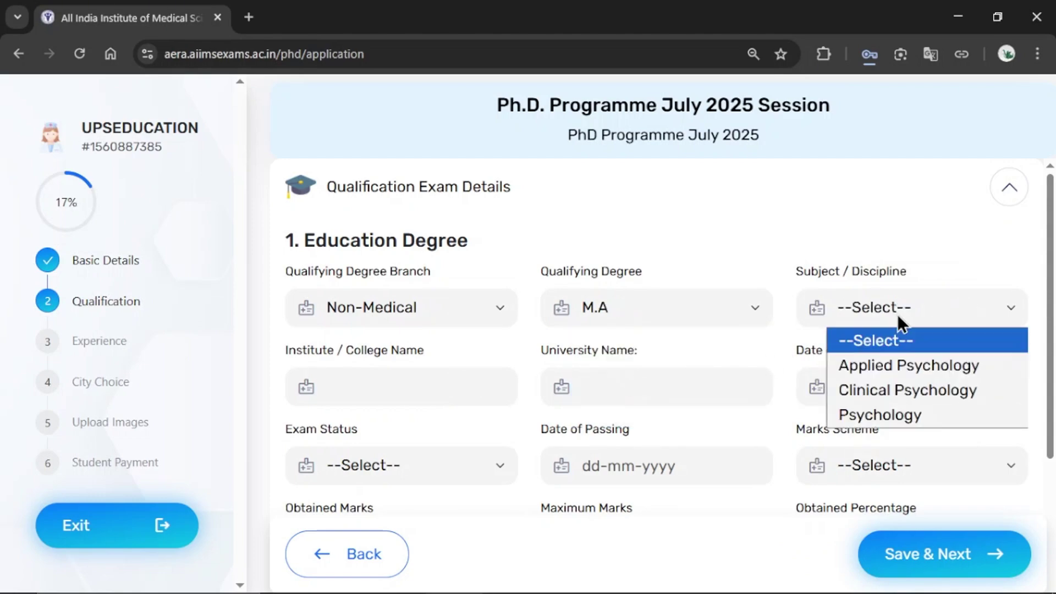
{"action": "left_click", "coordinate": [875, 390]}
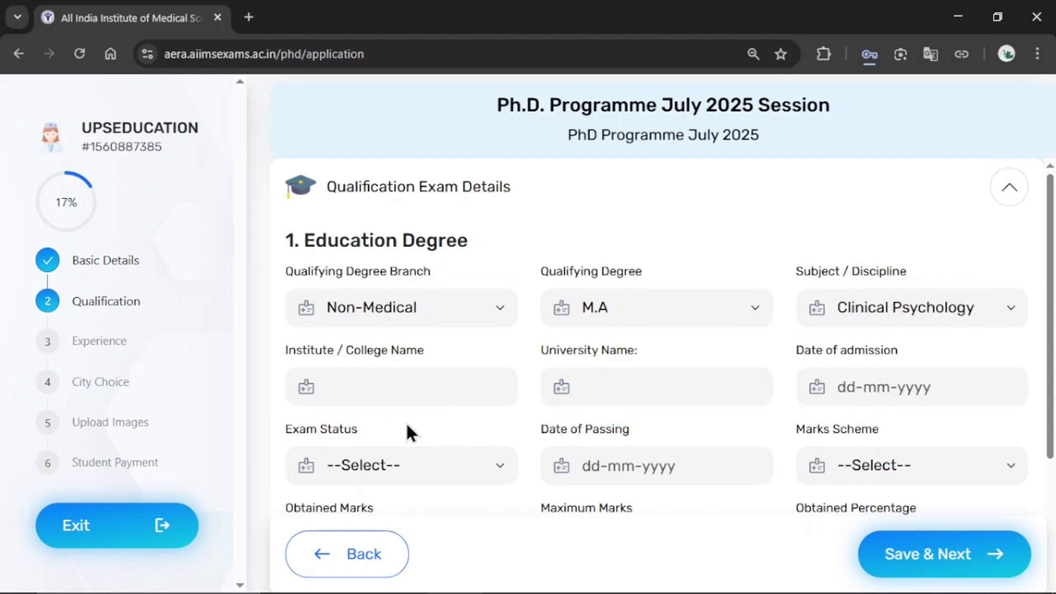
{"action": "left_click", "coordinate": [347, 388]}
Step: Enter Hindu College, Delhi University as the institute, admitted 06-09-2020
{"action": "type", "text": "Hirdu "}
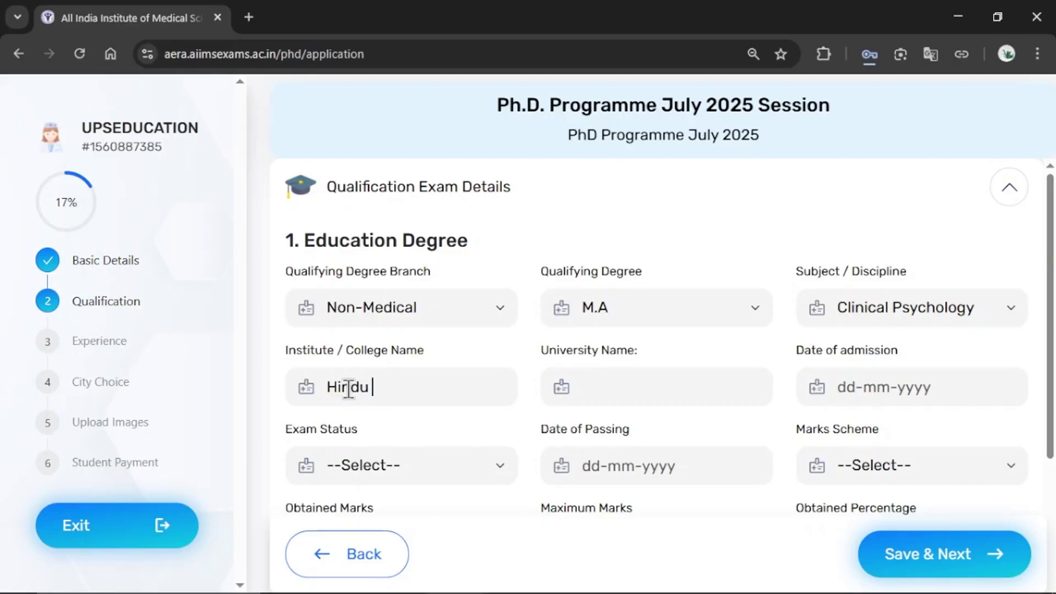
{"action": "type", "text": "CollegeDe"}
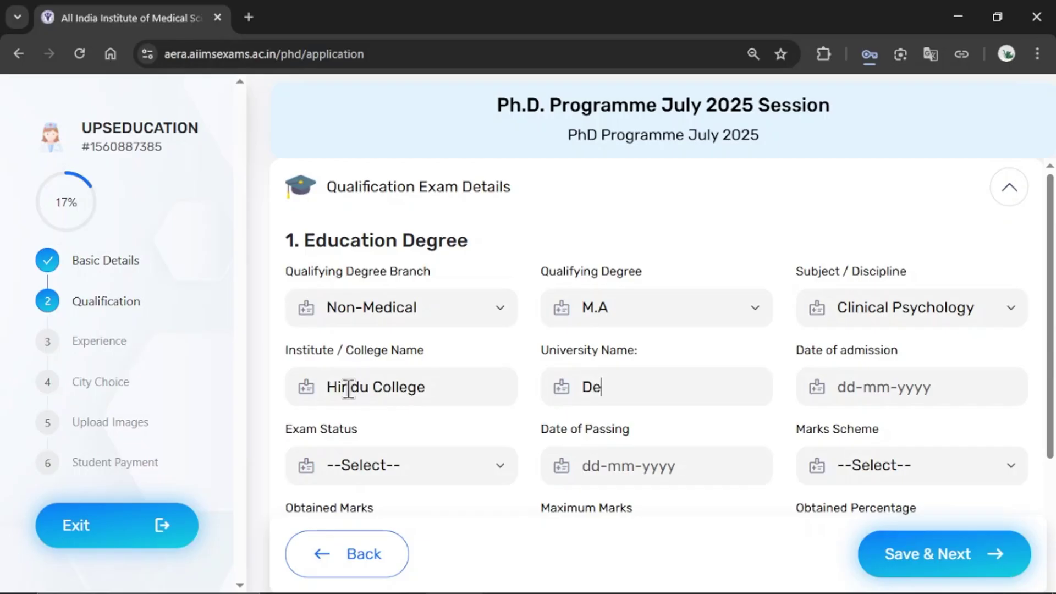
{"action": "type", "text": "lhi University"}
{"action": "key", "text": "Tab"}
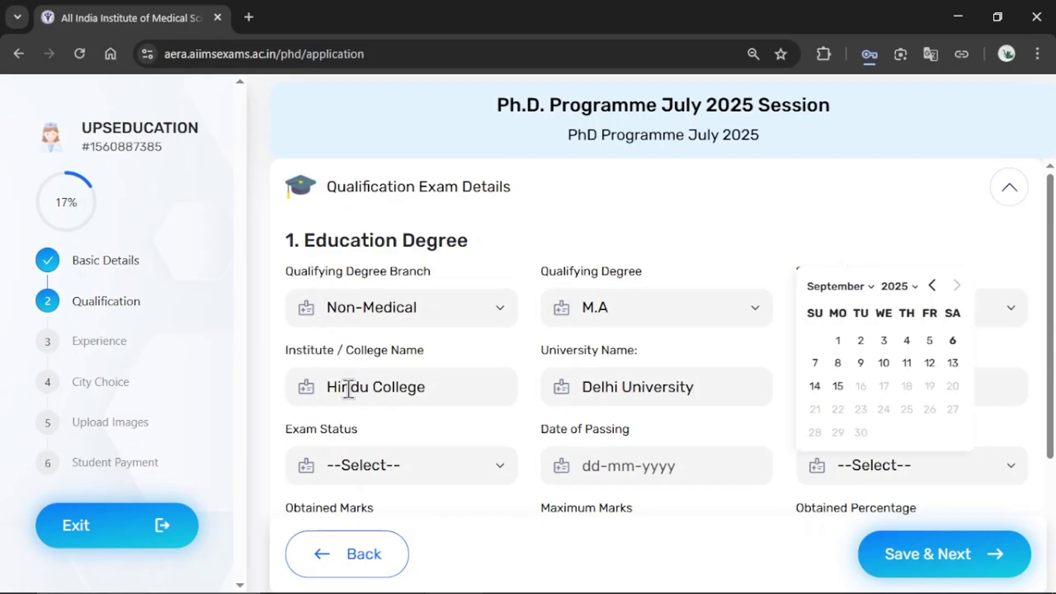
{"action": "left_click", "coordinate": [909, 295]}
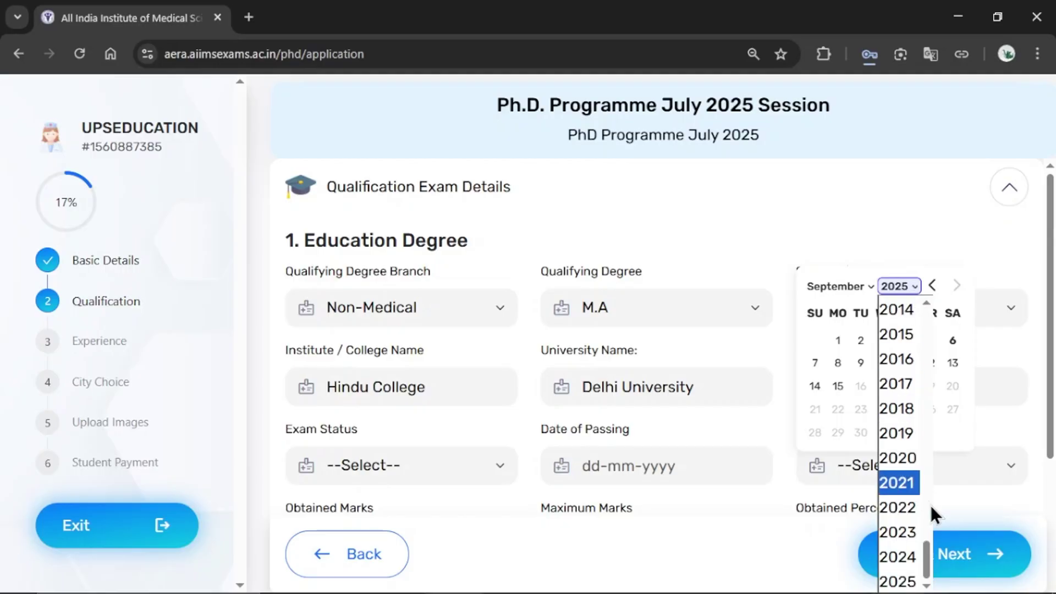
{"action": "left_click", "coordinate": [902, 464]}
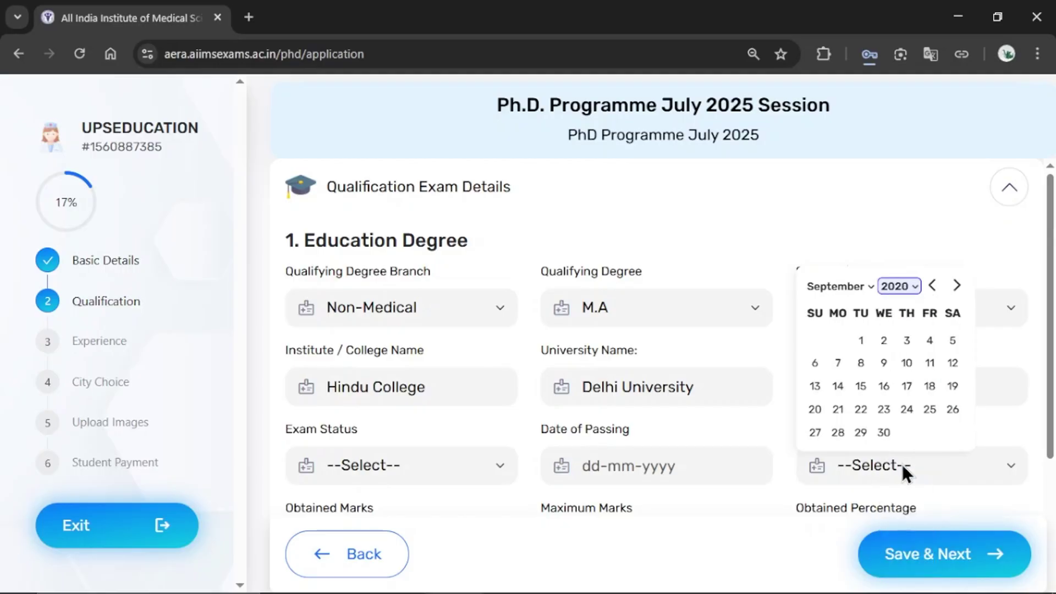
{"action": "left_click", "coordinate": [856, 290]}
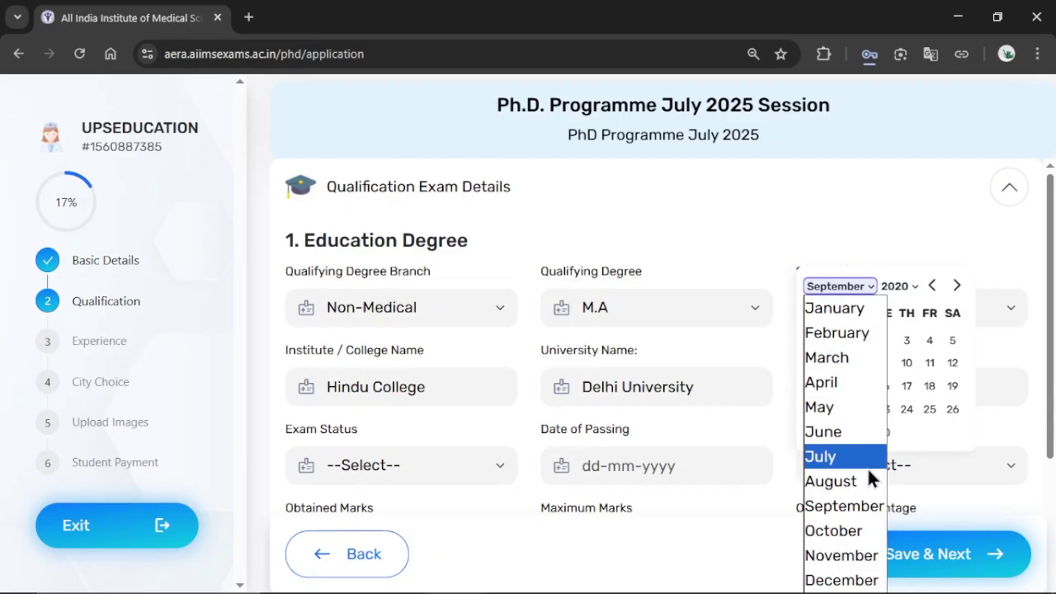
{"action": "left_click", "coordinate": [861, 509]}
{"action": "left_click", "coordinate": [815, 364]}
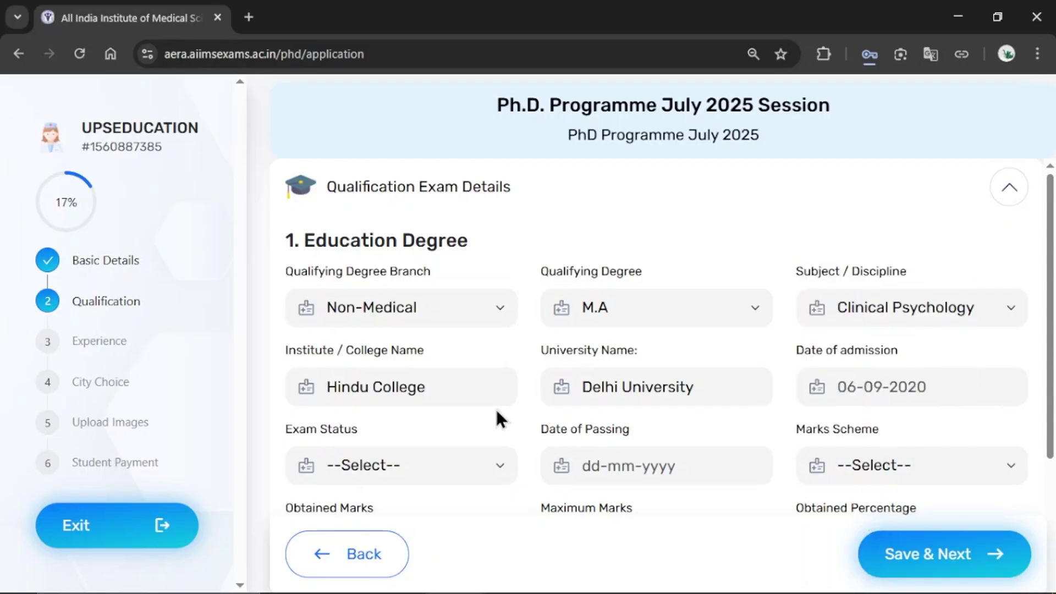
Step: Set the exam status to Passed, with passing date 20-09-2023
{"action": "left_click", "coordinate": [412, 477]}
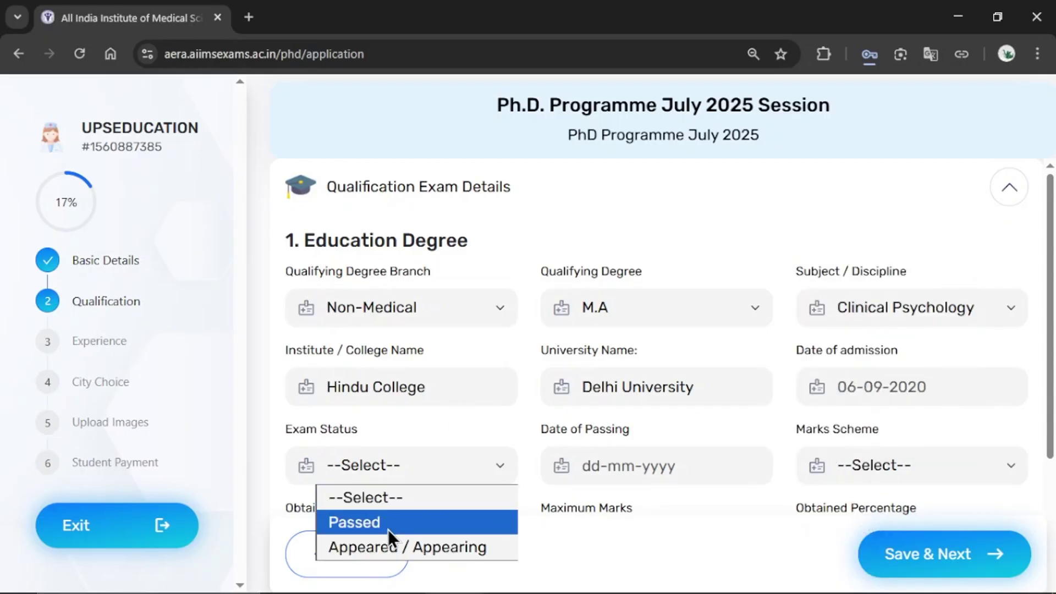
{"action": "left_click", "coordinate": [386, 527]}
{"action": "left_click", "coordinate": [408, 482]}
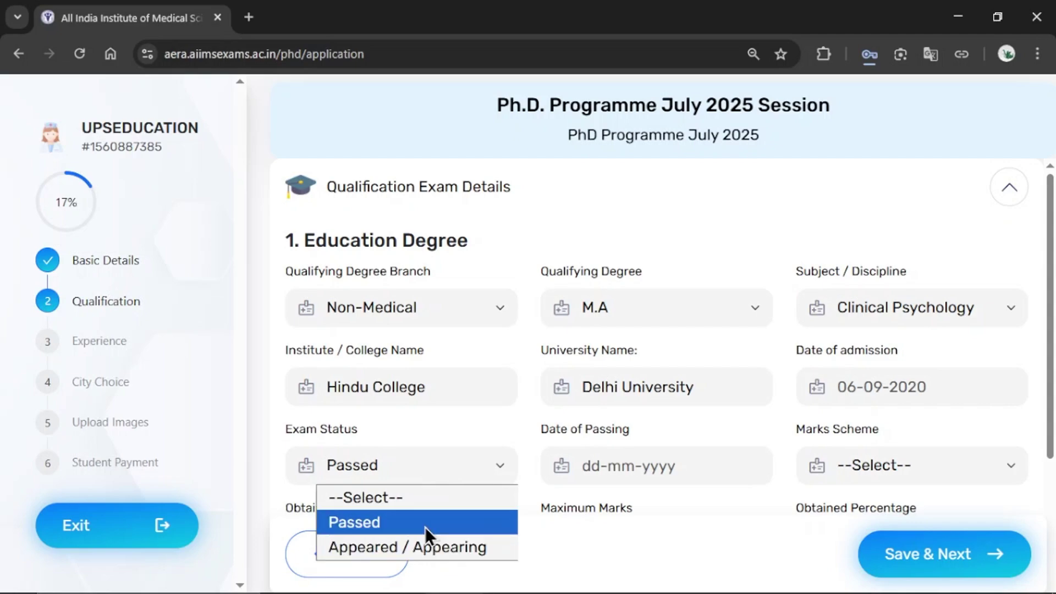
{"action": "left_click", "coordinate": [424, 527]}
{"action": "left_click", "coordinate": [447, 470]}
{"action": "left_click", "coordinate": [438, 548]}
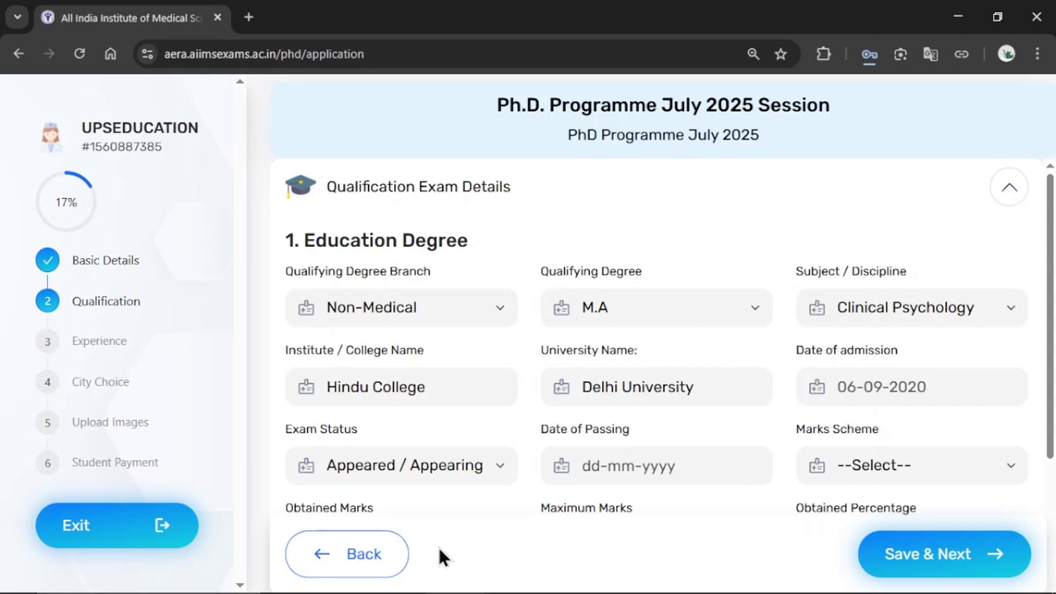
{"action": "left_click", "coordinate": [501, 471]}
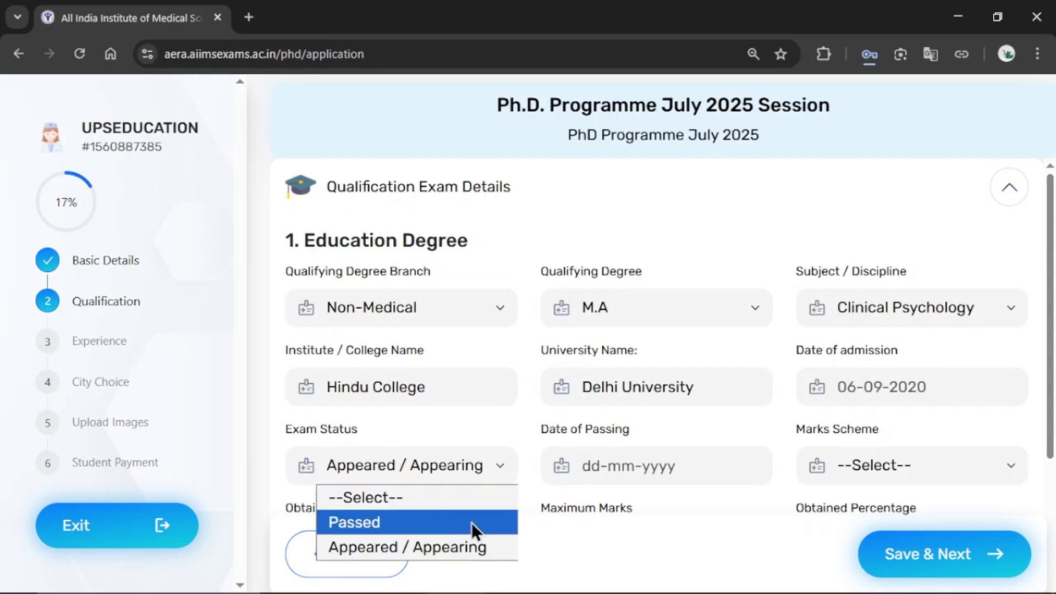
{"action": "left_click", "coordinate": [471, 523]}
{"action": "left_click", "coordinate": [851, 465]}
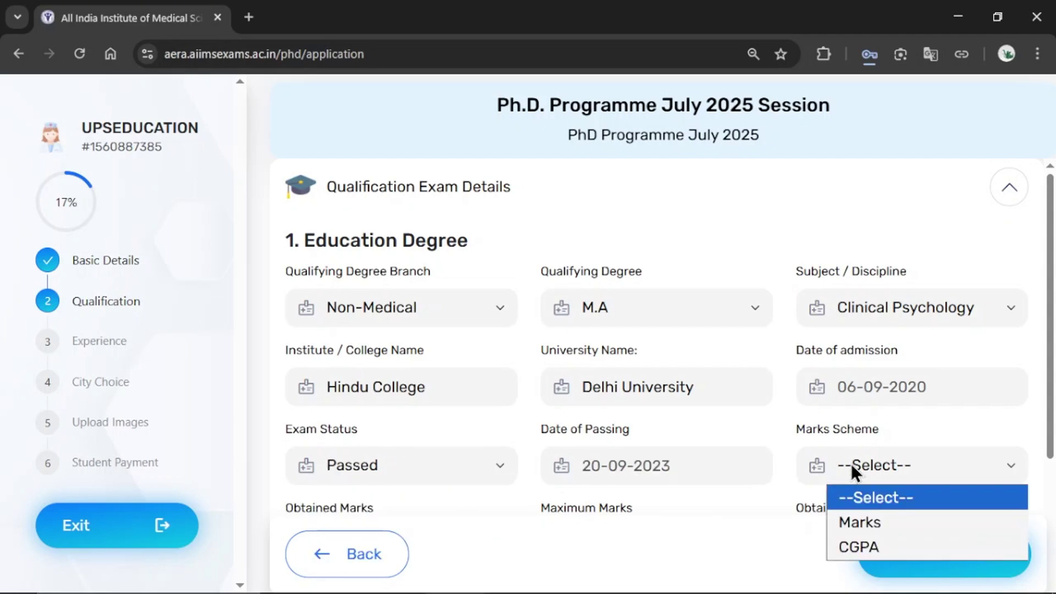
Step: Use the Marks scheme and enter 460 obtained of 500 maximum marks (92%)
{"action": "left_click", "coordinate": [848, 523]}
{"action": "scroll", "coordinate": [578, 490], "scroll_direction": "down", "scroll_amount": 4}
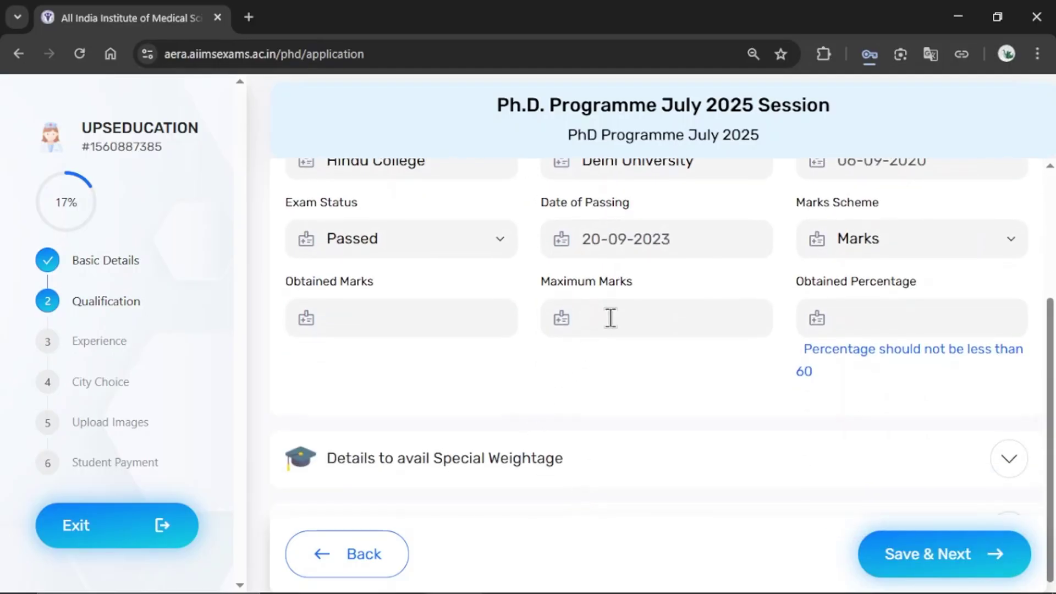
{"action": "left_click", "coordinate": [452, 314]}
{"action": "left_click", "coordinate": [665, 330]}
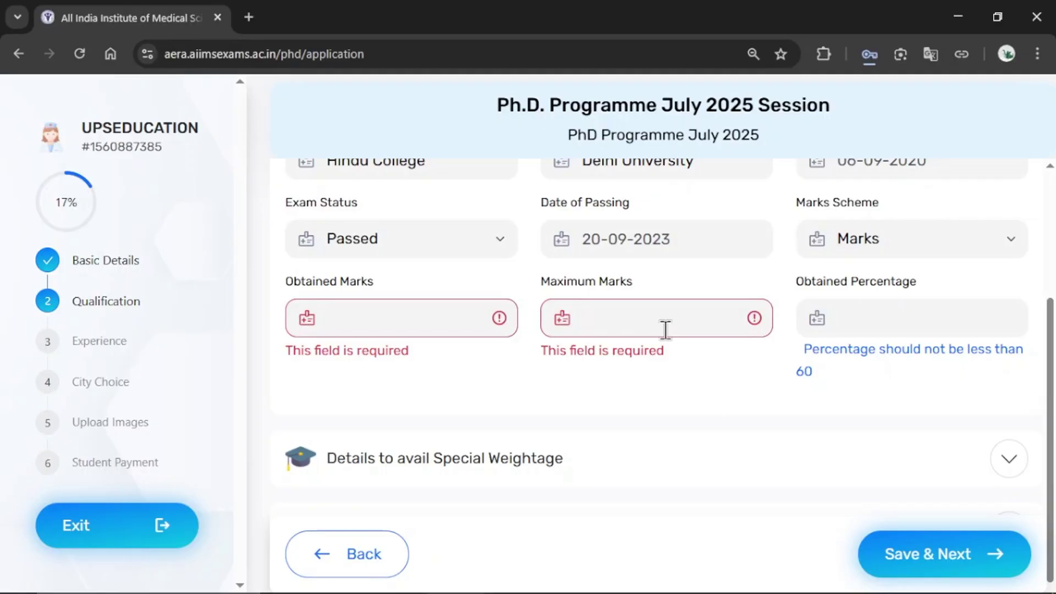
{"action": "type", "text": "500"}
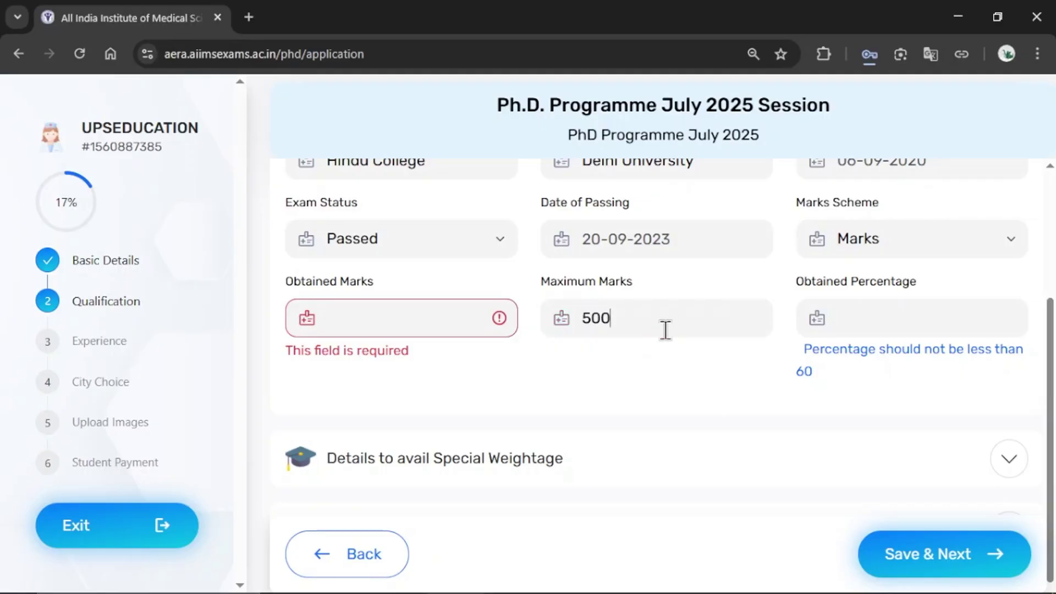
{"action": "left_click", "coordinate": [378, 324]}
{"action": "type", "text": "460"}
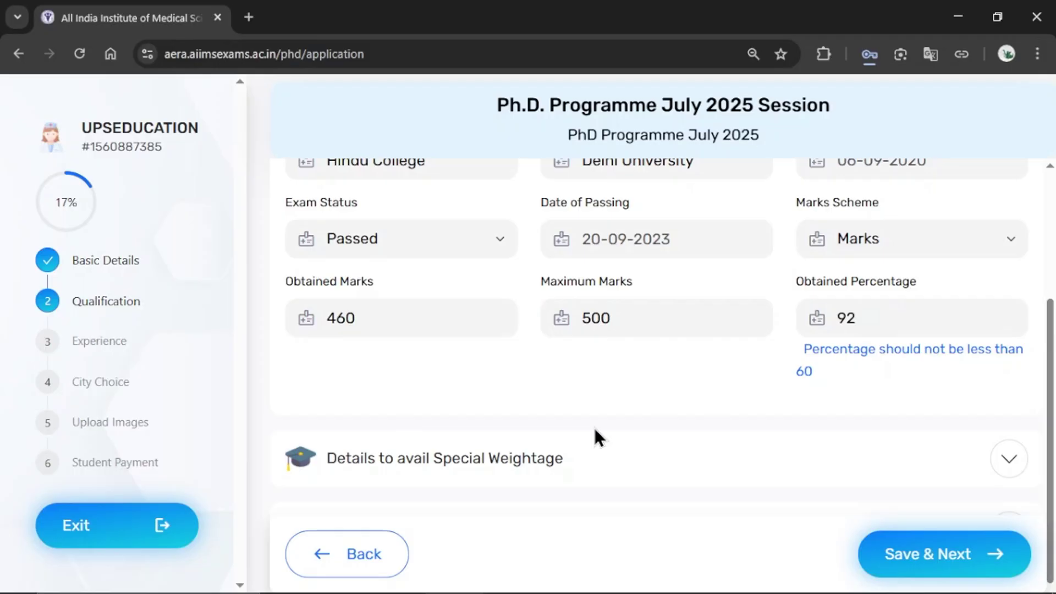
{"action": "scroll", "coordinate": [594, 434], "scroll_direction": "down", "scroll_amount": 2}
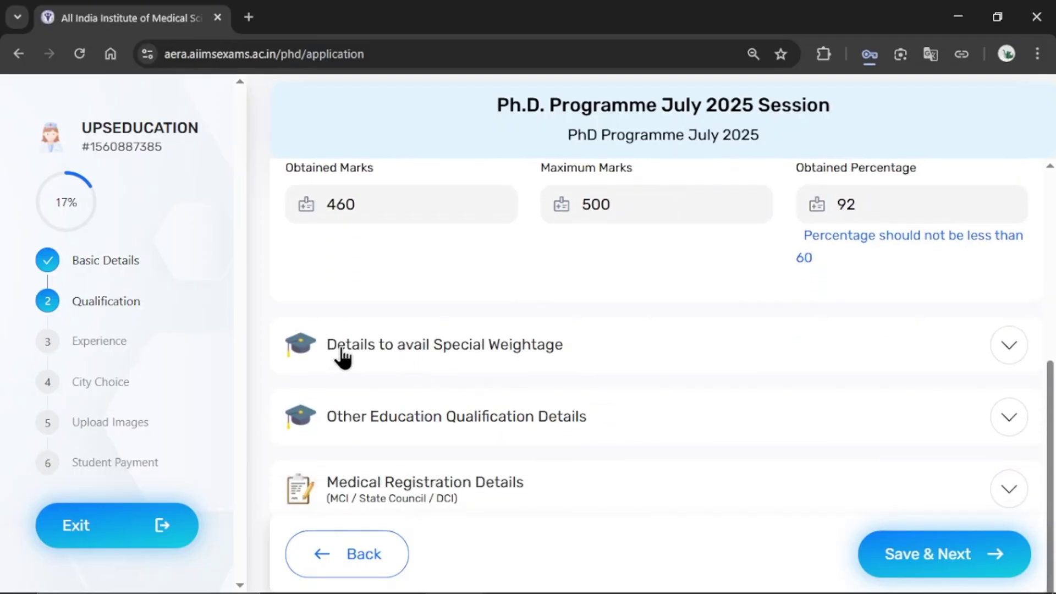
Step: Expand Details to avail Special Weightage and read its national entrance test and medical degree questions
{"action": "left_click", "coordinate": [519, 372]}
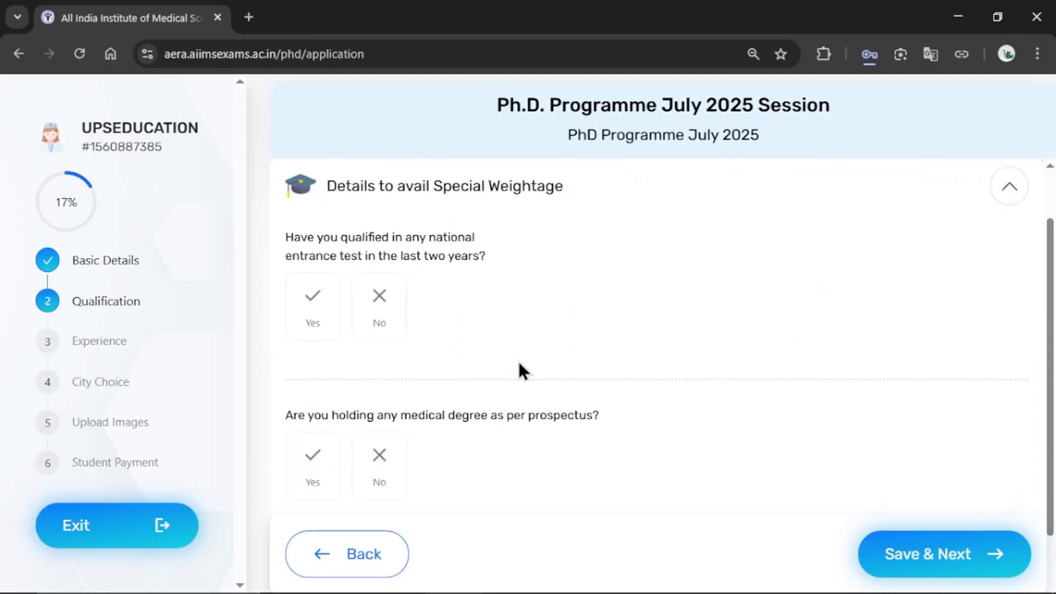
{"action": "scroll", "coordinate": [517, 330], "scroll_direction": "down", "scroll_amount": 2}
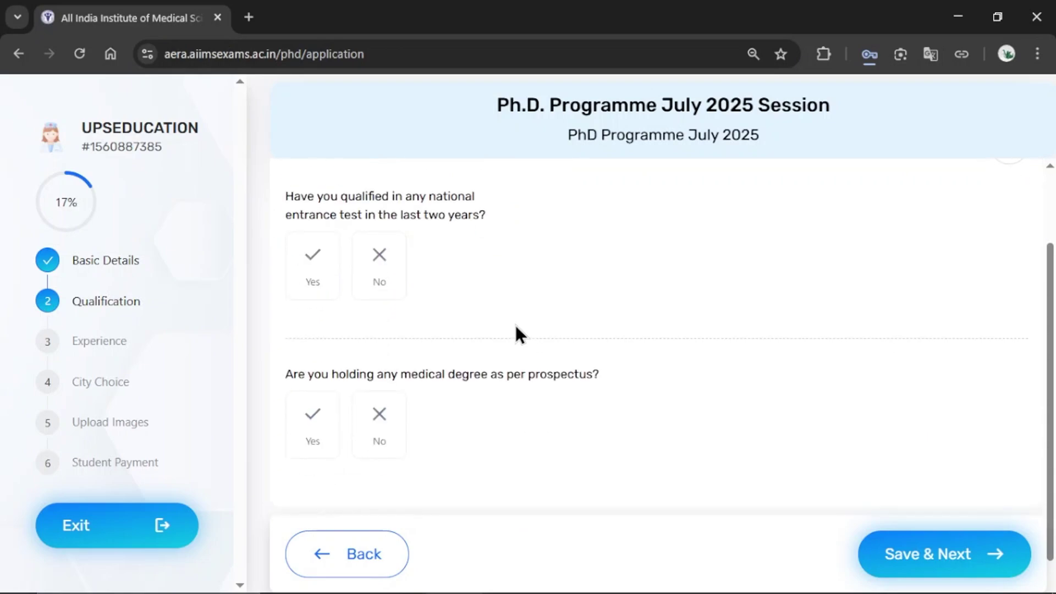
{"action": "scroll", "coordinate": [517, 328], "scroll_direction": "up", "scroll_amount": 2}
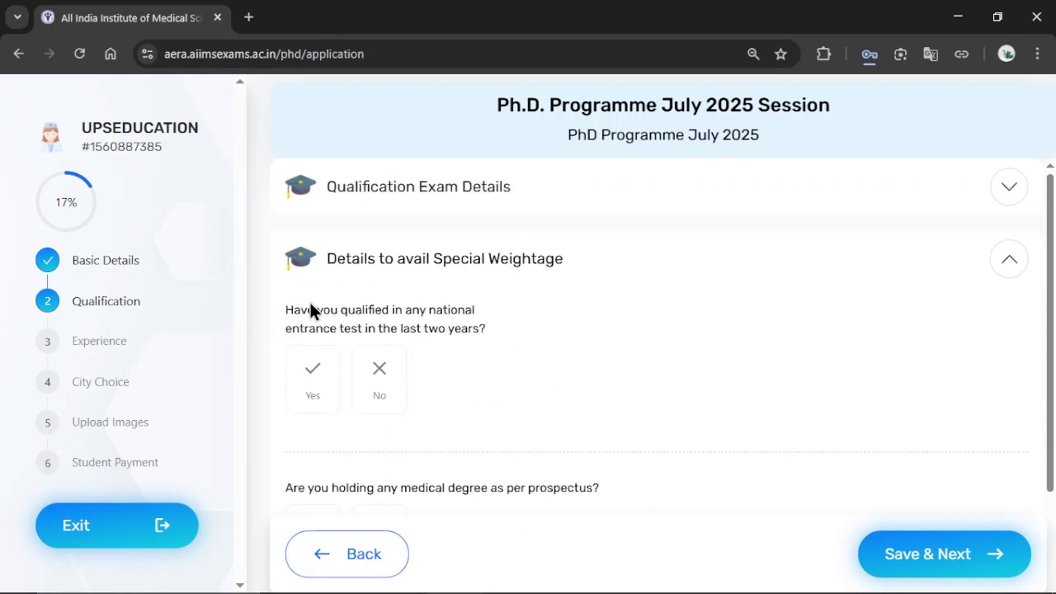
{"action": "left_click_drag", "start_coordinate": [351, 308], "coordinate": [498, 336]}
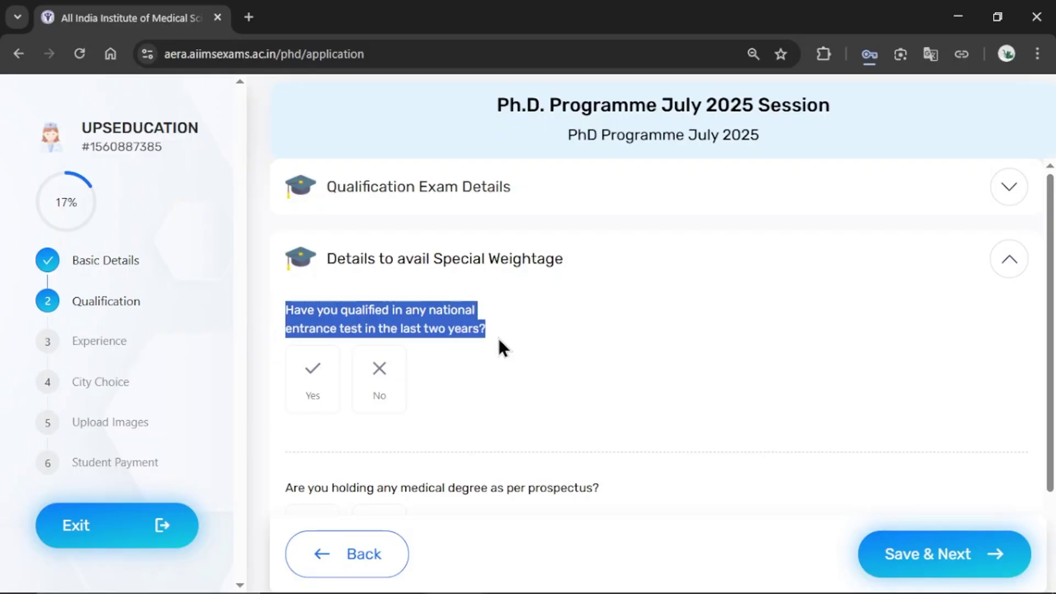
{"action": "scroll", "coordinate": [487, 401], "scroll_direction": "down", "scroll_amount": 2}
{"action": "left_click_drag", "start_coordinate": [283, 381], "coordinate": [616, 380]}
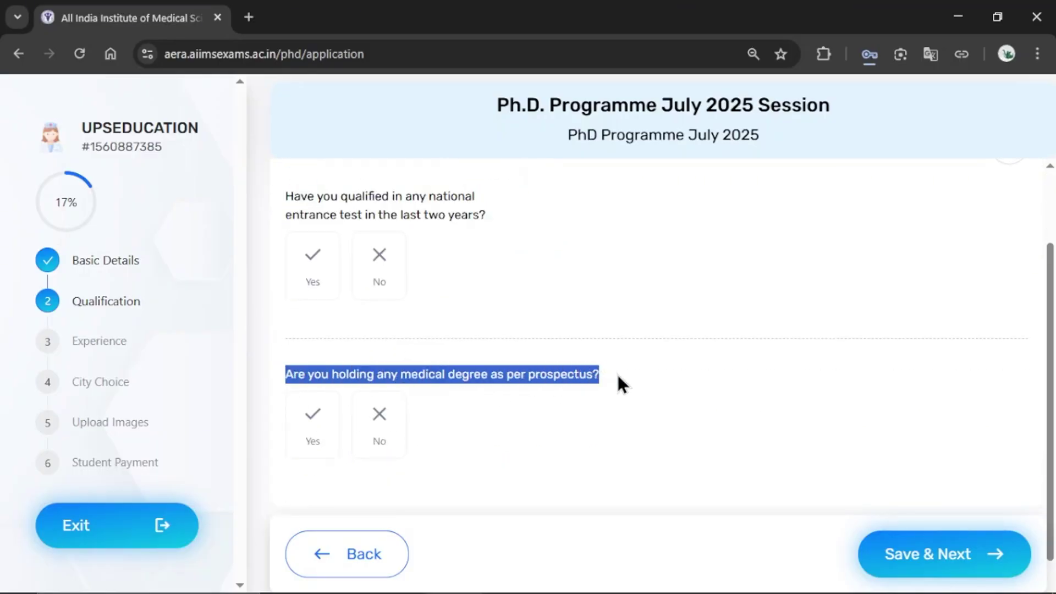
{"action": "scroll", "coordinate": [566, 421], "scroll_direction": "up", "scroll_amount": 2}
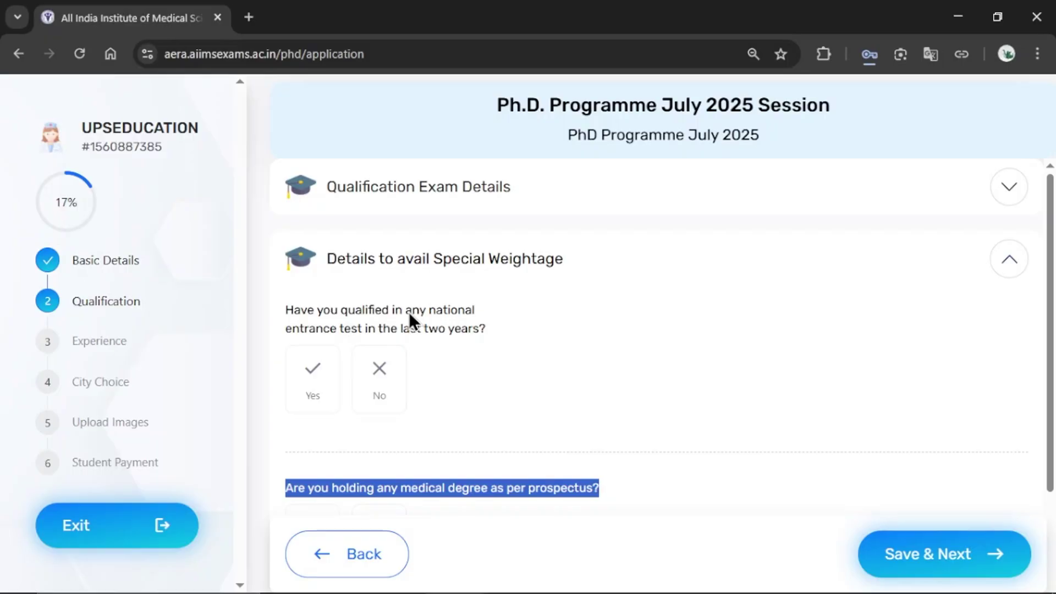
{"action": "left_click", "coordinate": [296, 317]}
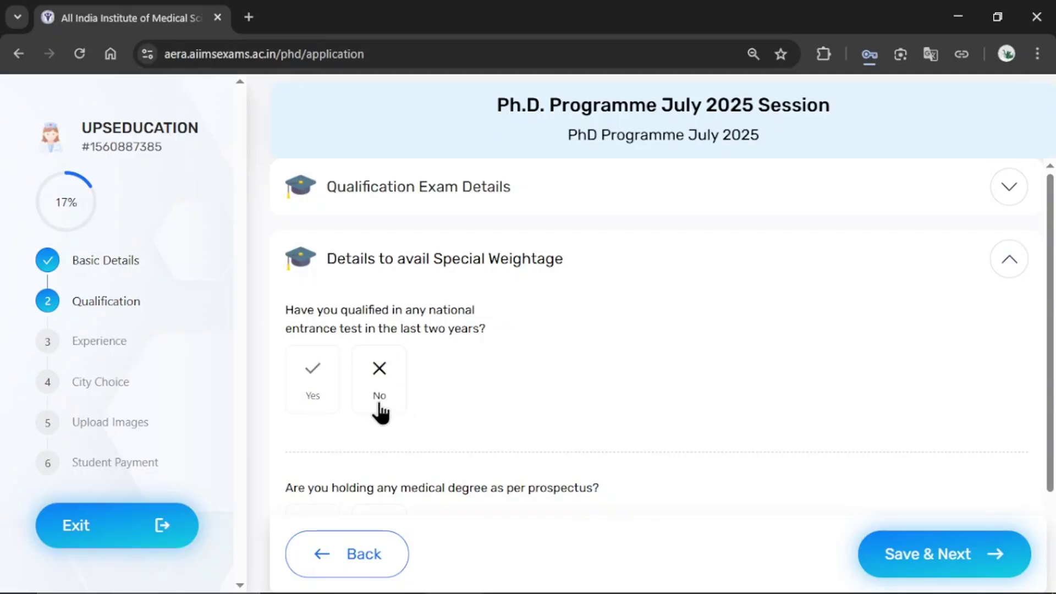
Step: Answer No to the national entrance test question
{"action": "left_click", "coordinate": [311, 398]}
{"action": "scroll", "coordinate": [709, 269], "scroll_direction": "down", "scroll_amount": 2}
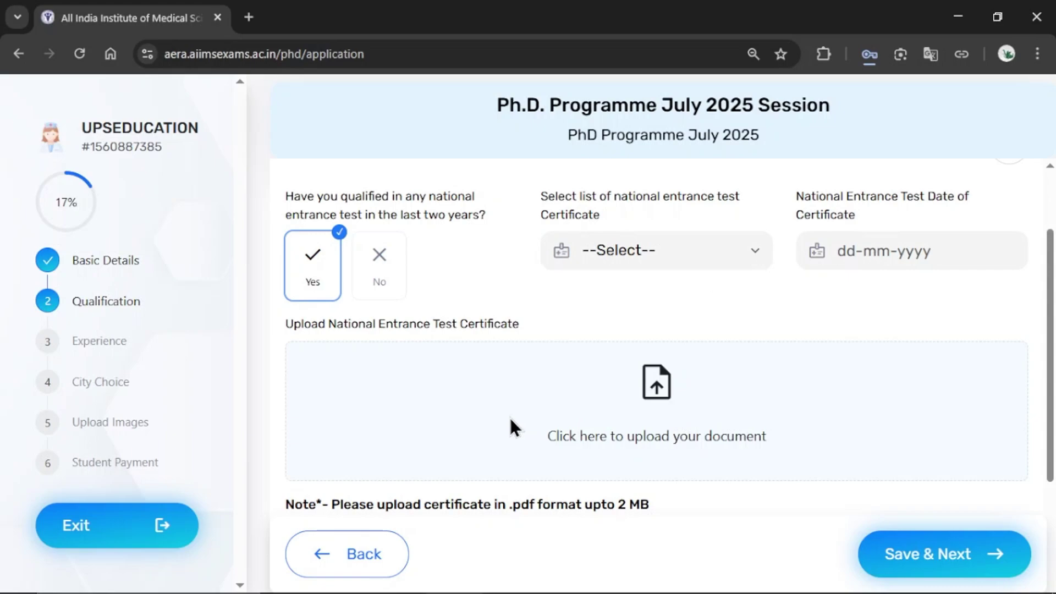
{"action": "scroll", "coordinate": [529, 410], "scroll_direction": "down", "scroll_amount": 2}
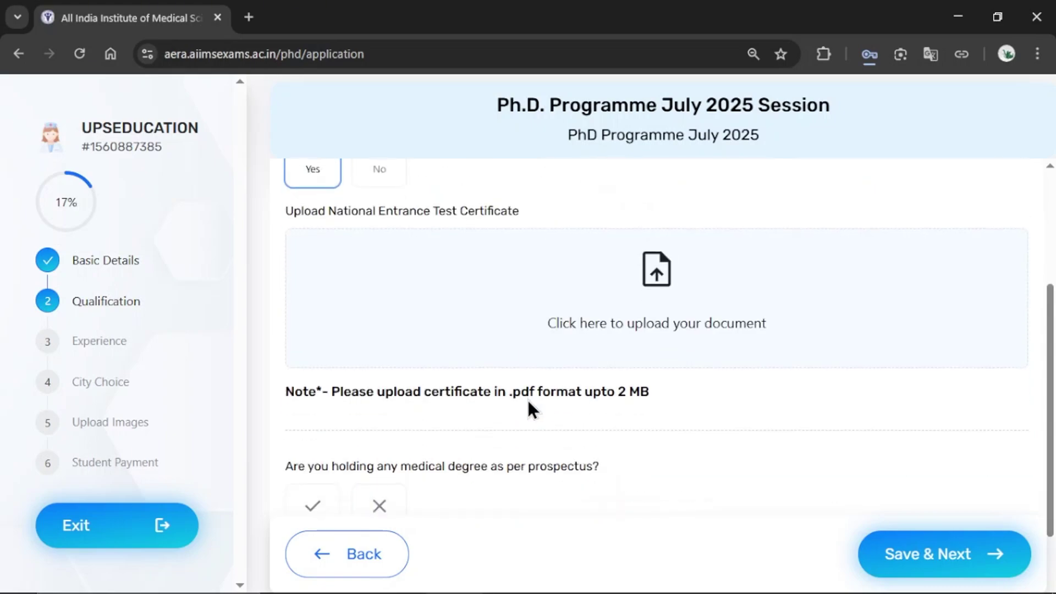
{"action": "scroll", "coordinate": [633, 363], "scroll_direction": "up", "scroll_amount": 2}
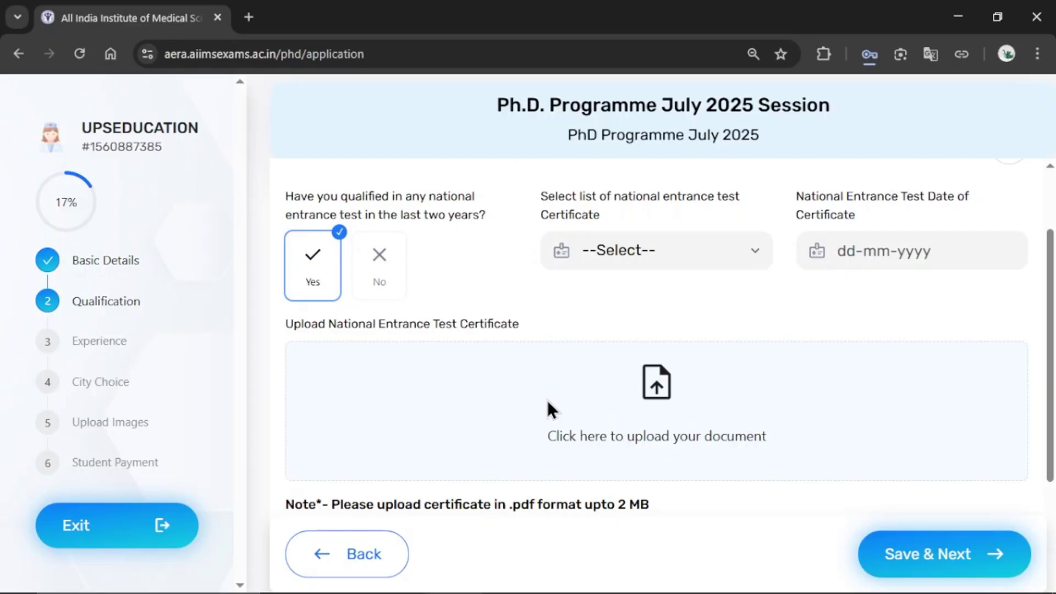
{"action": "scroll", "coordinate": [548, 404], "scroll_direction": "up", "scroll_amount": 2}
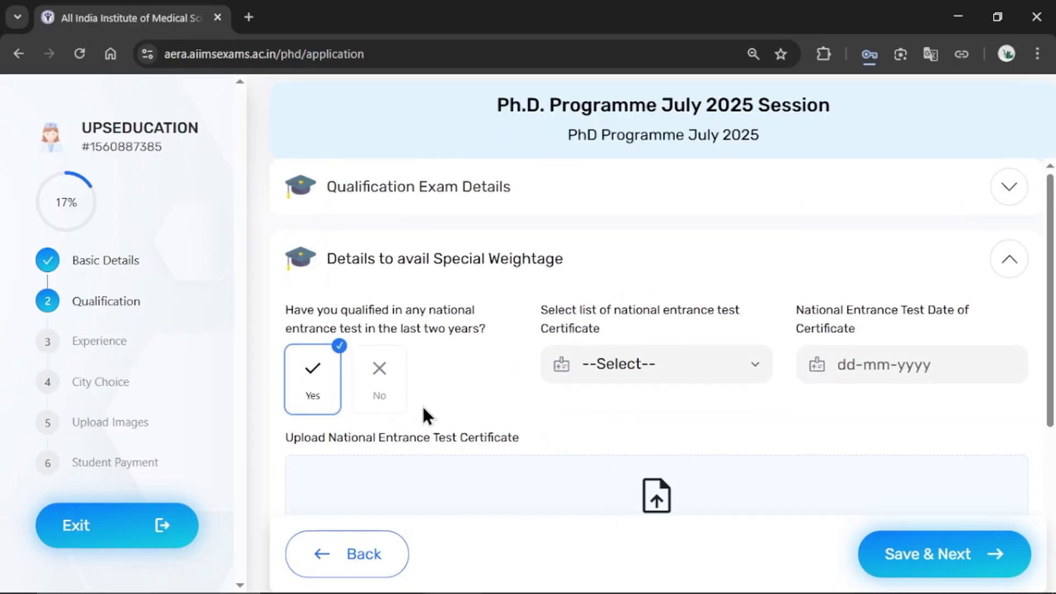
{"action": "left_click", "coordinate": [365, 395]}
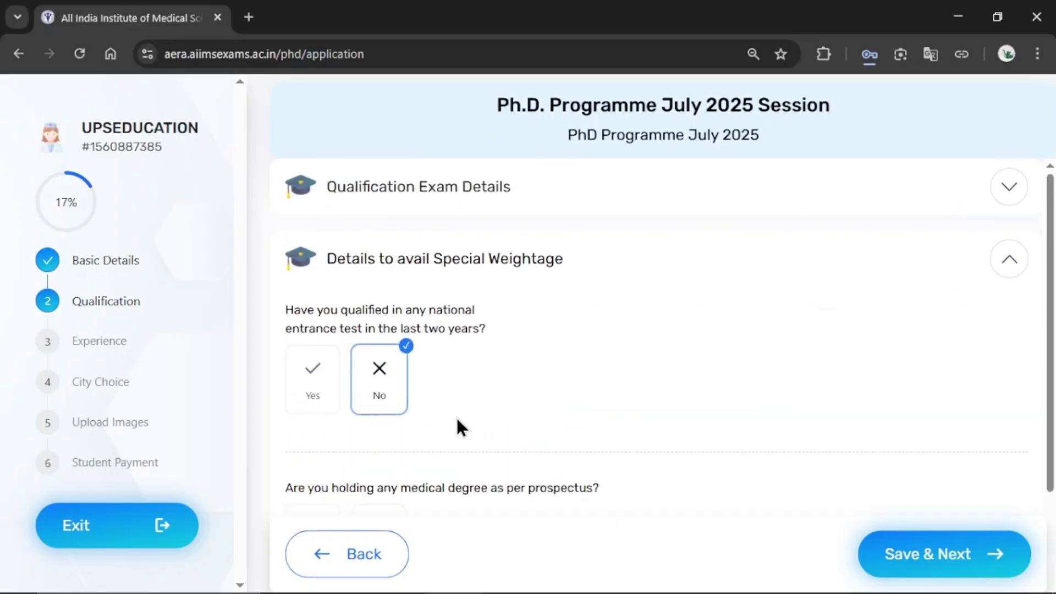
{"action": "scroll", "coordinate": [477, 424], "scroll_direction": "down", "scroll_amount": 4}
{"action": "scroll", "coordinate": [473, 302], "scroll_direction": "up", "scroll_amount": 4}
{"action": "scroll", "coordinate": [550, 435], "scroll_direction": "down", "scroll_amount": 2}
Step: Answer No to the medical degree question
{"action": "left_click", "coordinate": [311, 448]}
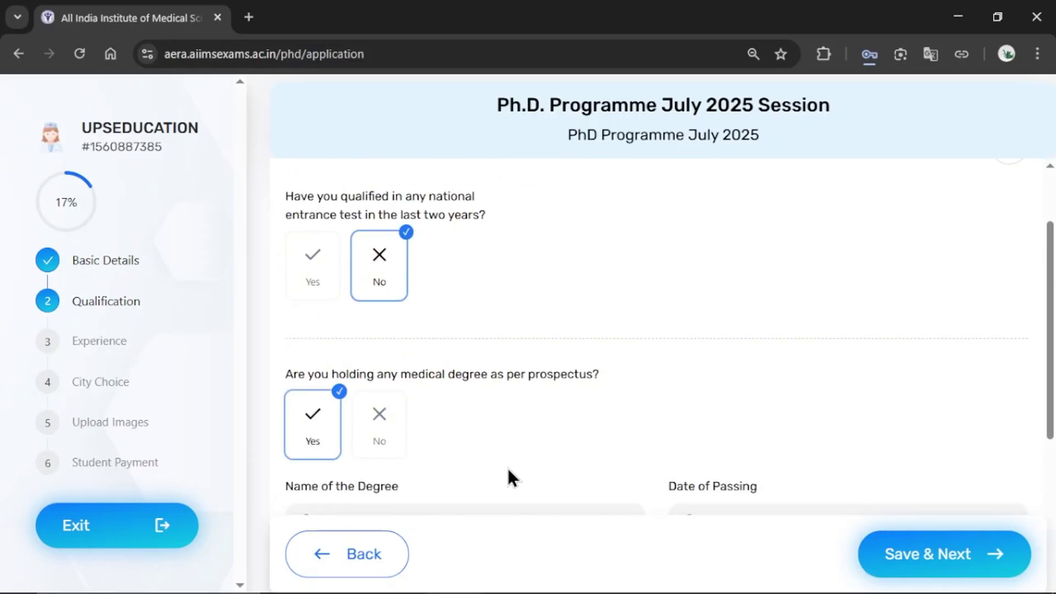
{"action": "scroll", "coordinate": [508, 472], "scroll_direction": "down", "scroll_amount": 4}
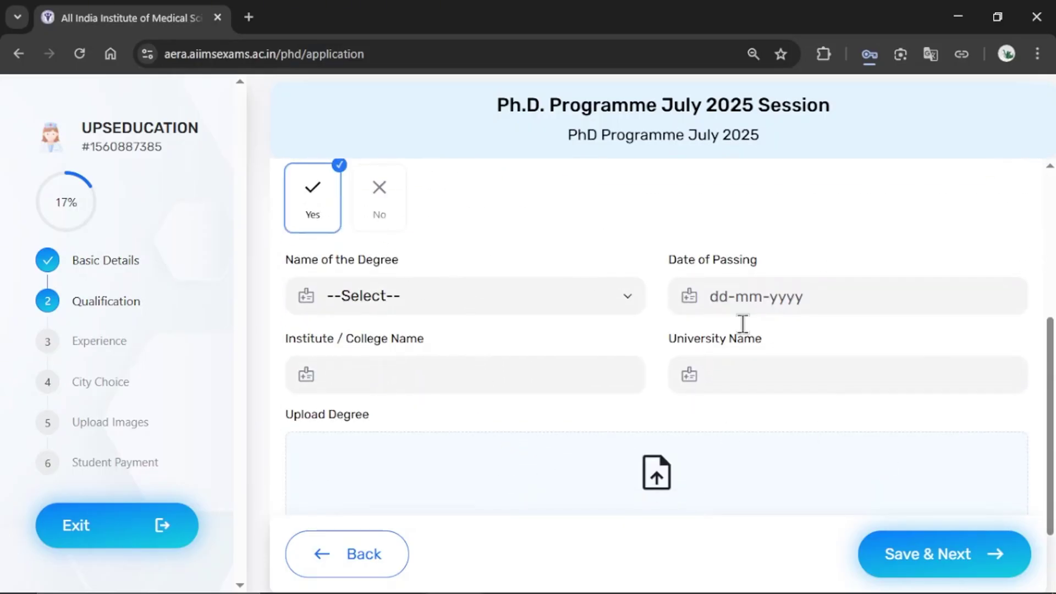
{"action": "left_click", "coordinate": [380, 189]}
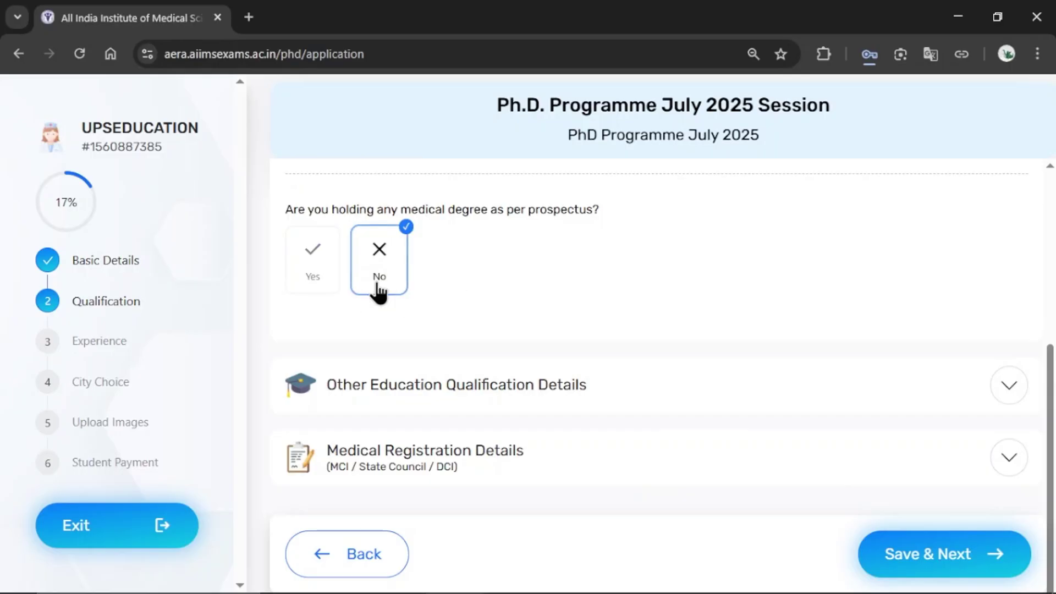
{"action": "scroll", "coordinate": [391, 347], "scroll_direction": "up", "scroll_amount": 4}
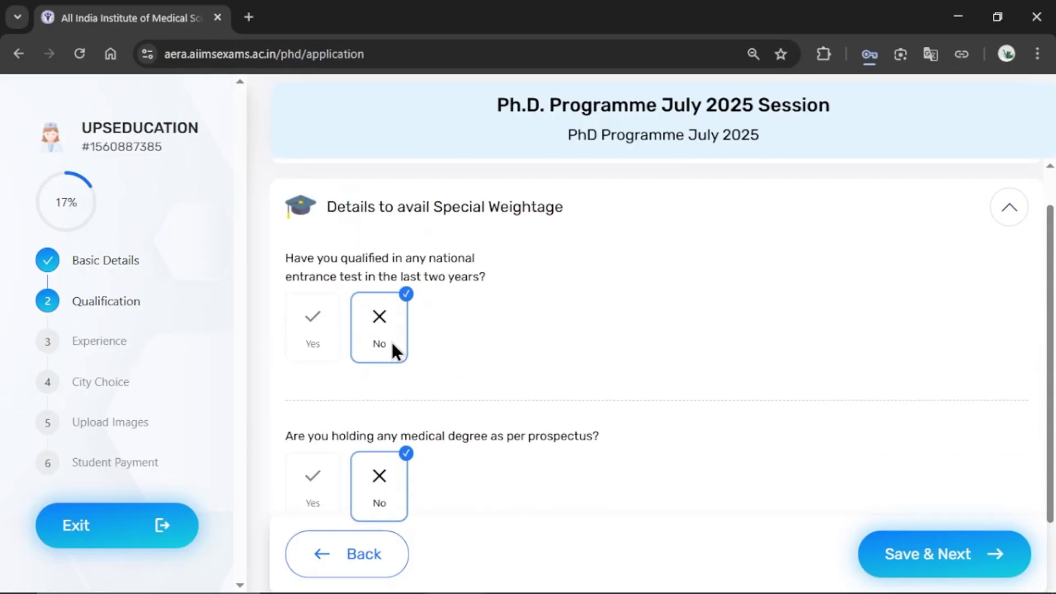
Step: Collapse Special Weightage and leave Other Education Qualification Details empty
{"action": "left_click", "coordinate": [1011, 210]}
{"action": "left_click", "coordinate": [545, 346]}
{"action": "scroll", "coordinate": [605, 391], "scroll_direction": "down", "scroll_amount": 4}
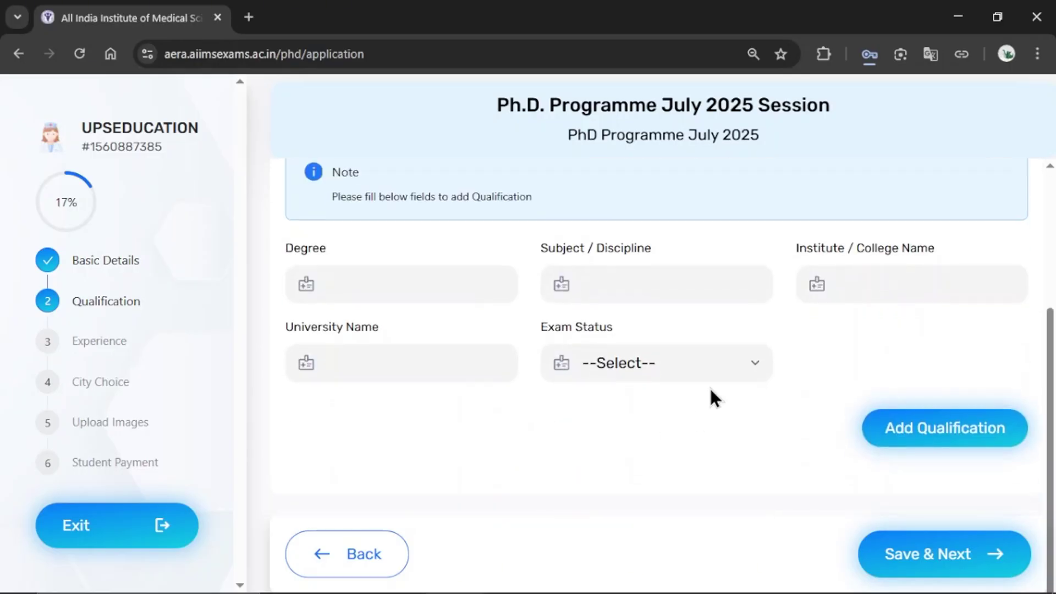
{"action": "scroll", "coordinate": [622, 442], "scroll_direction": "up", "scroll_amount": 2}
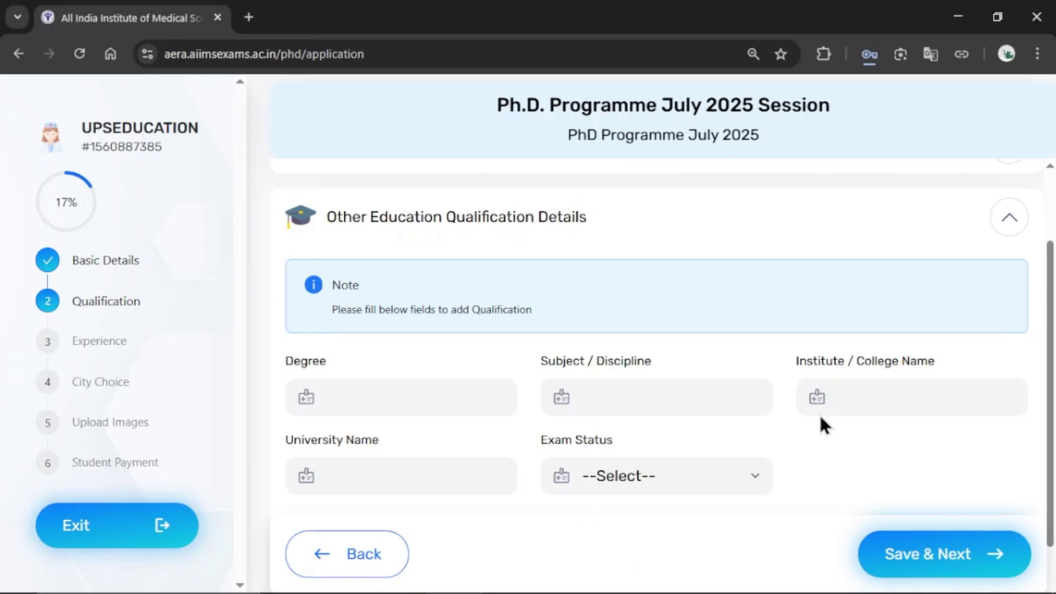
{"action": "left_click", "coordinate": [1014, 234]}
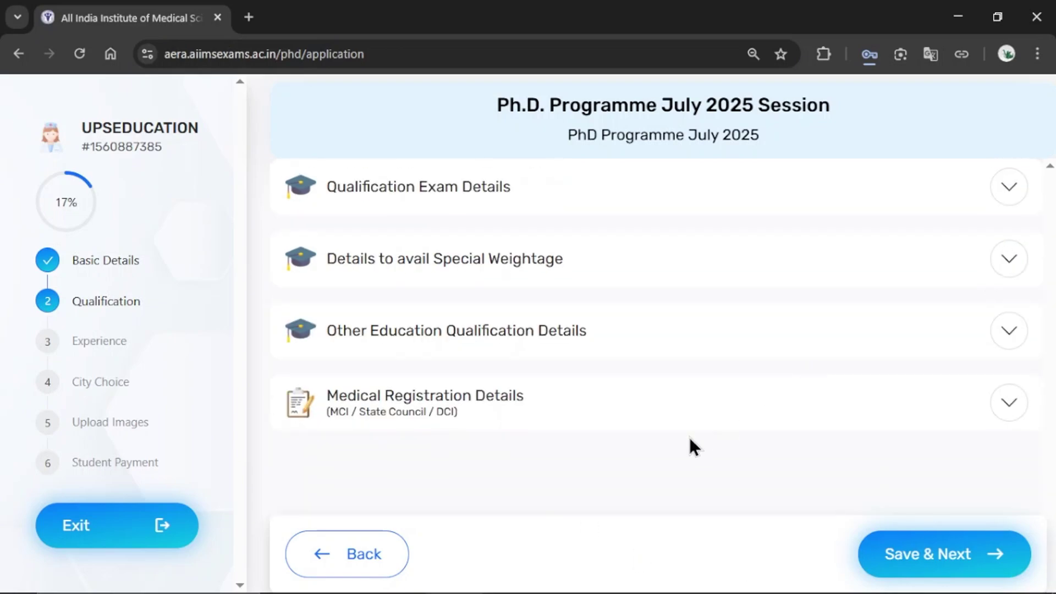
Step: Answer No to having Medical/Nursing Registration details
{"action": "left_click", "coordinate": [700, 425]}
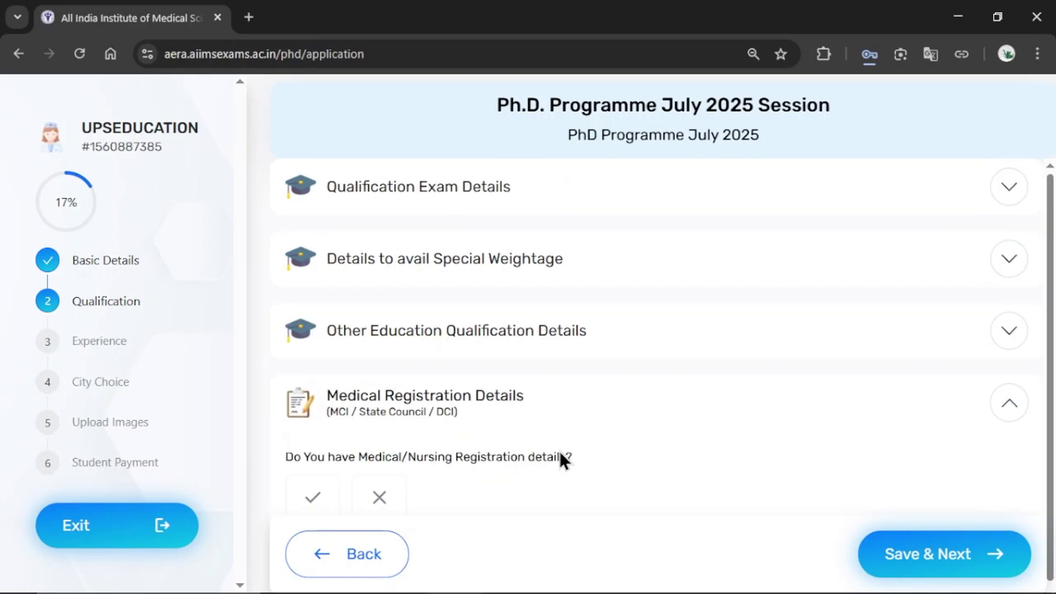
{"action": "scroll", "coordinate": [546, 479], "scroll_direction": "down", "scroll_amount": 1}
{"action": "scroll", "coordinate": [547, 483], "scroll_direction": "down", "scroll_amount": 2}
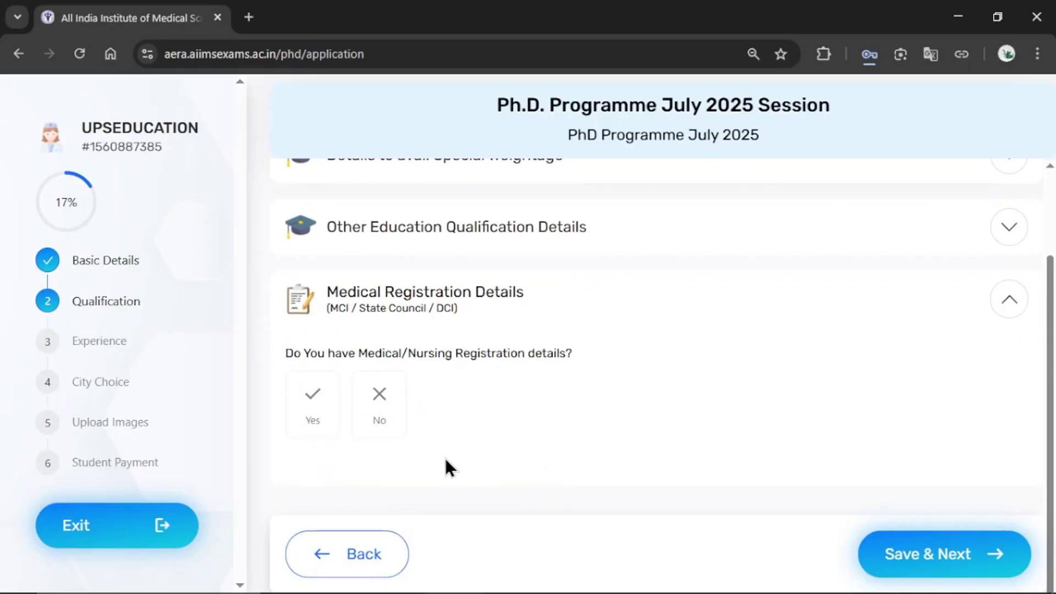
{"action": "left_click", "coordinate": [396, 430]}
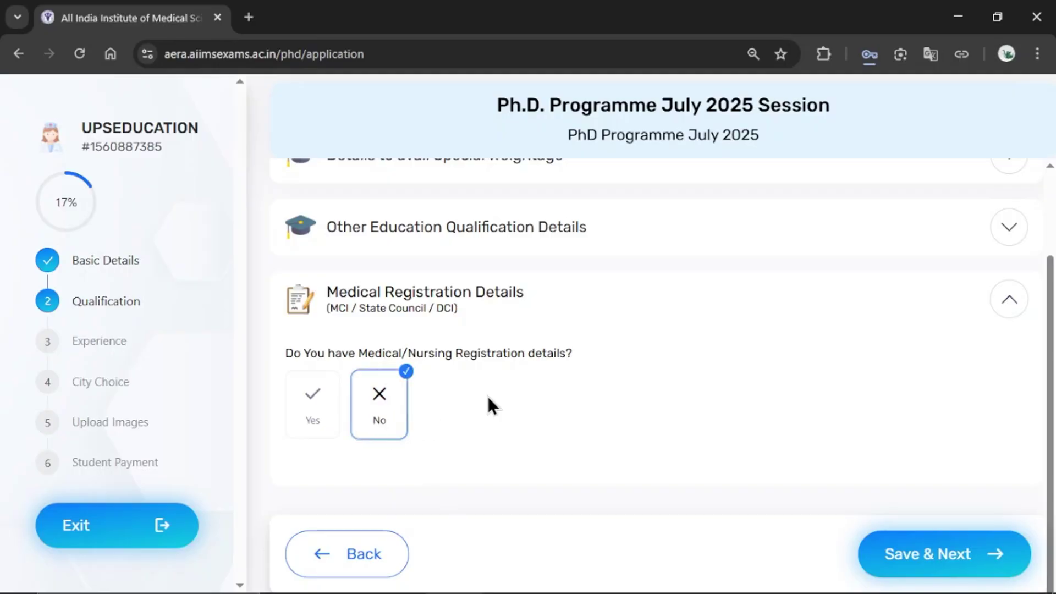
{"action": "left_click", "coordinate": [985, 301]}
Step: Save Qualification, set Currently Working to No, and save Experience Details
{"action": "left_click", "coordinate": [923, 548]}
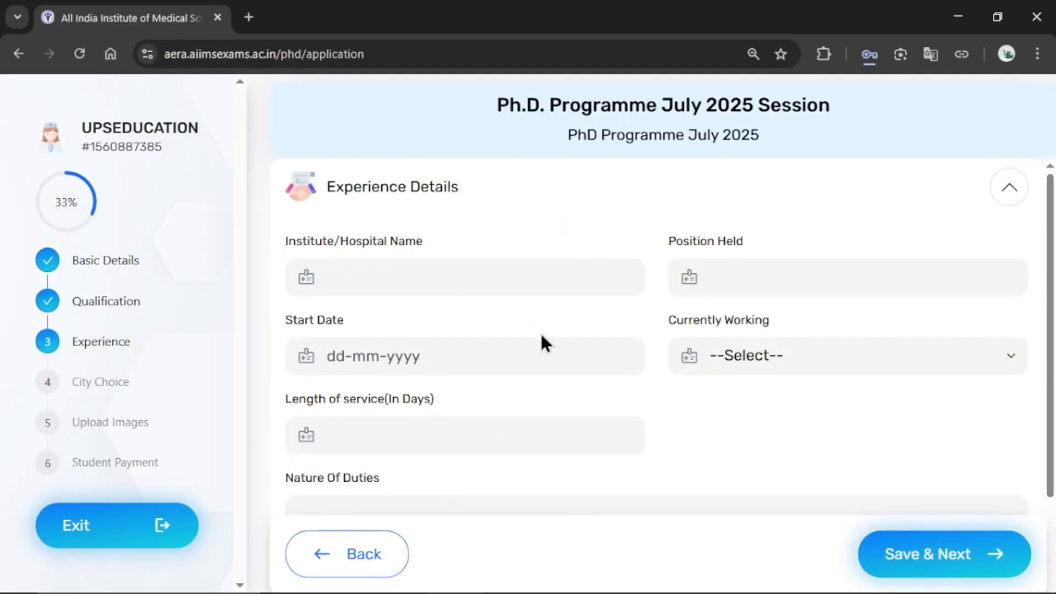
{"action": "scroll", "coordinate": [583, 341], "scroll_direction": "down", "scroll_amount": 5}
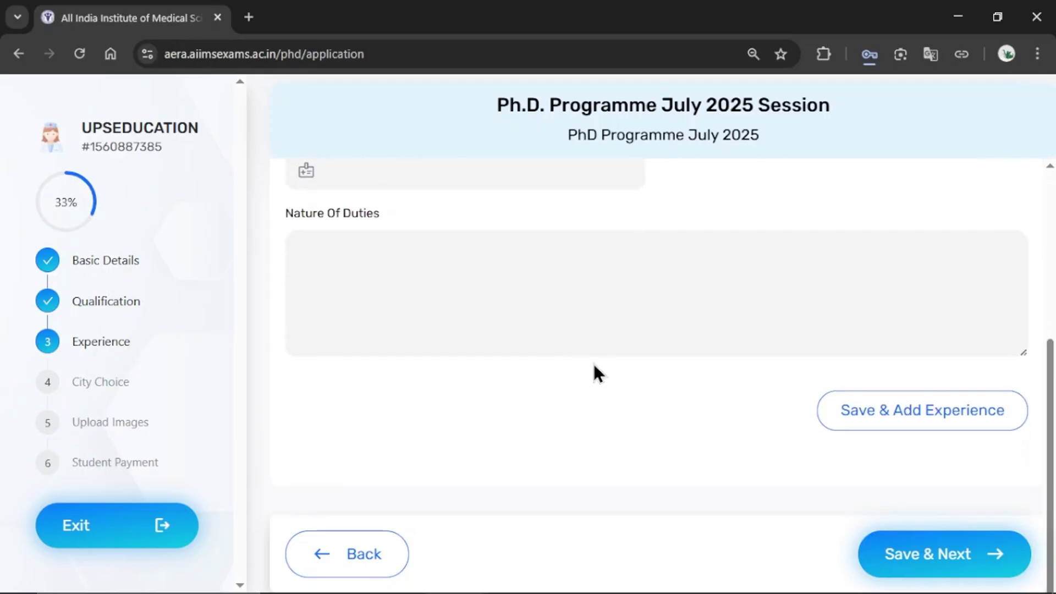
{"action": "scroll", "coordinate": [592, 364], "scroll_direction": "up", "scroll_amount": 4}
{"action": "scroll", "coordinate": [593, 361], "scroll_direction": "up", "scroll_amount": 1}
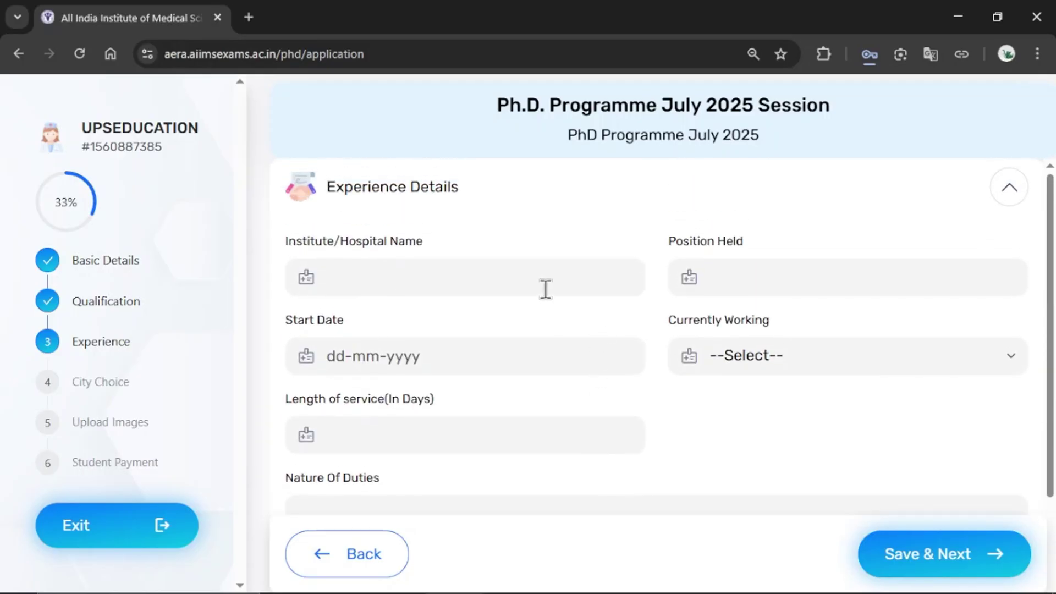
{"action": "left_click", "coordinate": [773, 362]}
{"action": "left_click", "coordinate": [753, 420]}
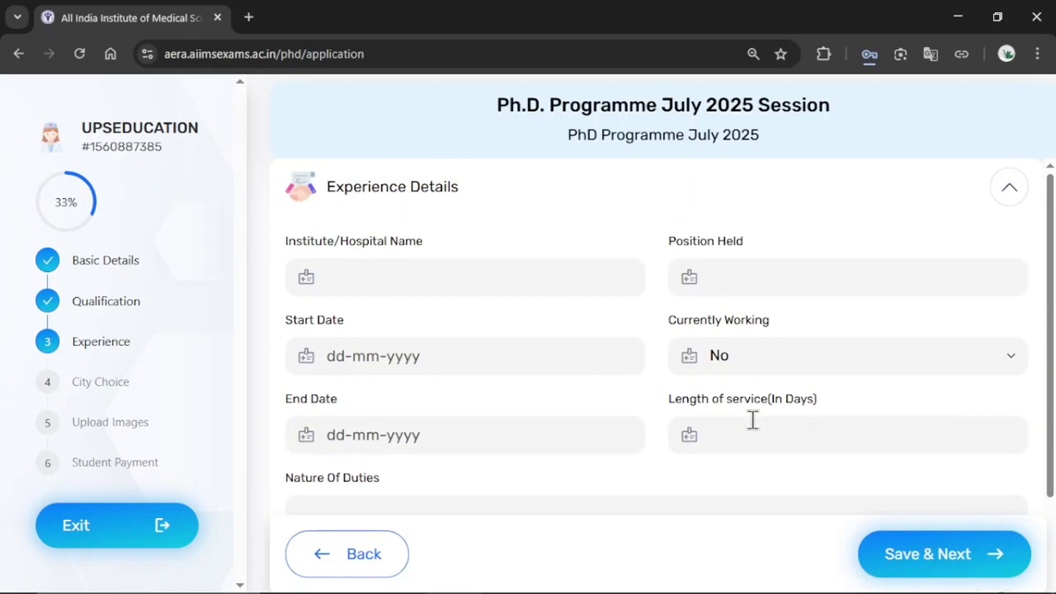
{"action": "left_click", "coordinate": [940, 556]}
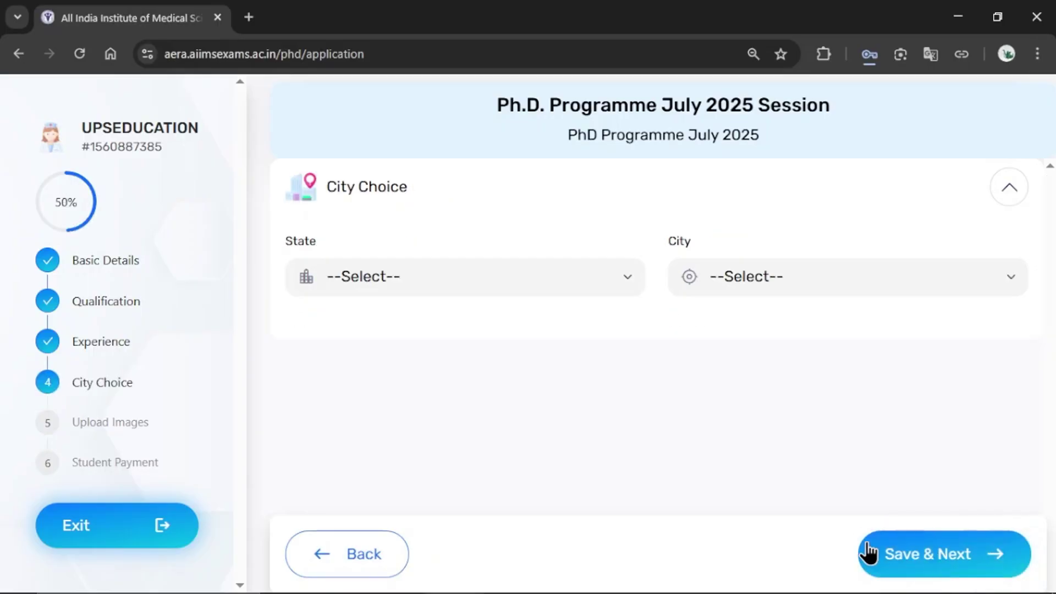
Step: Choose Delhi (NCR) as the exam state and save the city choice
{"action": "left_click", "coordinate": [615, 274]}
{"action": "left_click", "coordinate": [369, 333]}
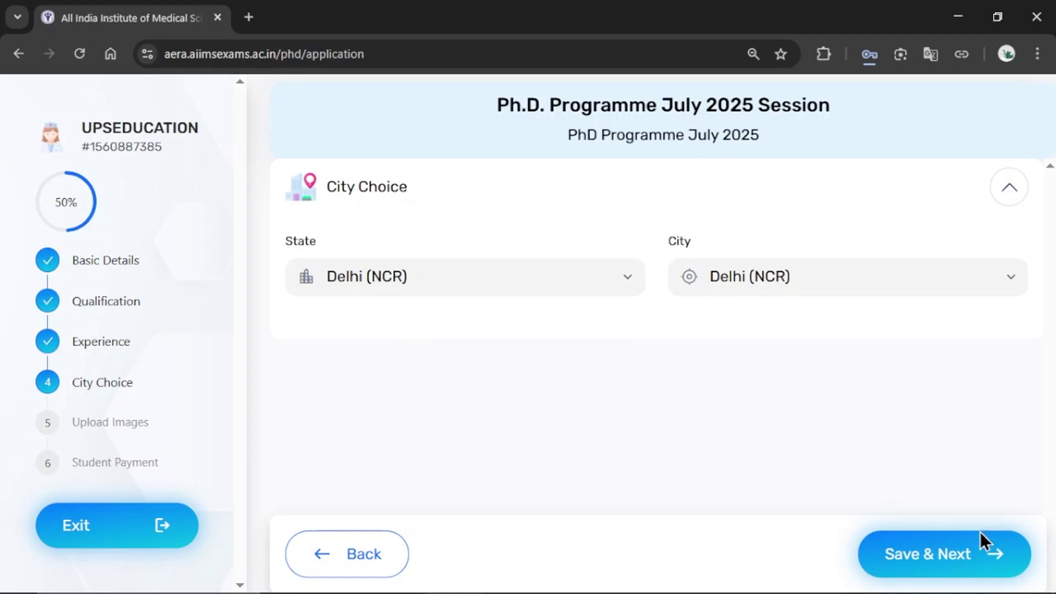
{"action": "left_click", "coordinate": [926, 570]}
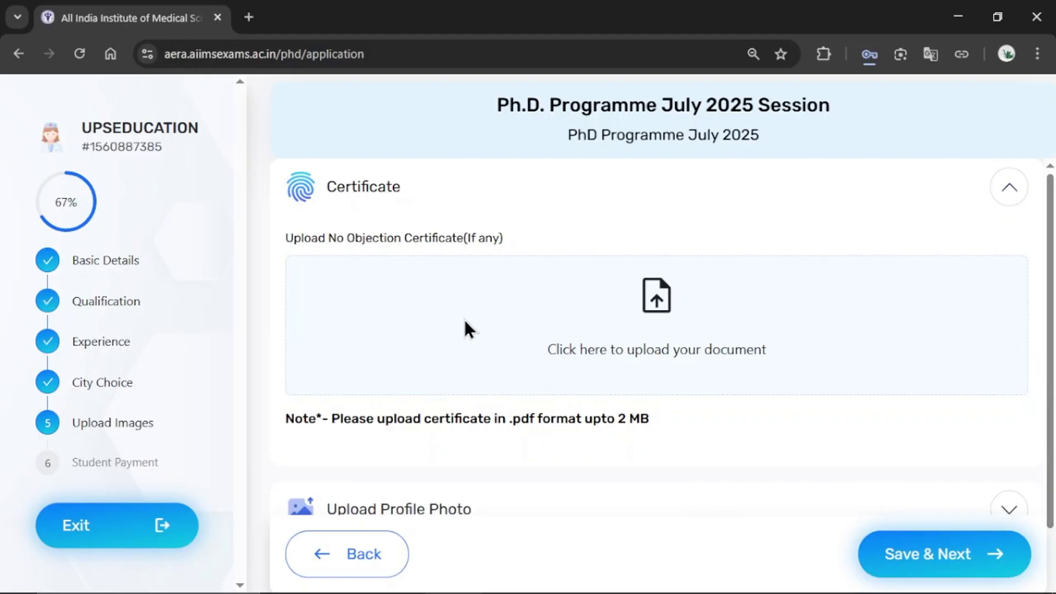
Step: Confirm the uploaded profile photo is under six months old
{"action": "scroll", "coordinate": [721, 368], "scroll_direction": "down", "scroll_amount": 3}
{"action": "scroll", "coordinate": [721, 374], "scroll_direction": "up", "scroll_amount": 3}
{"action": "left_click", "coordinate": [1008, 189]}
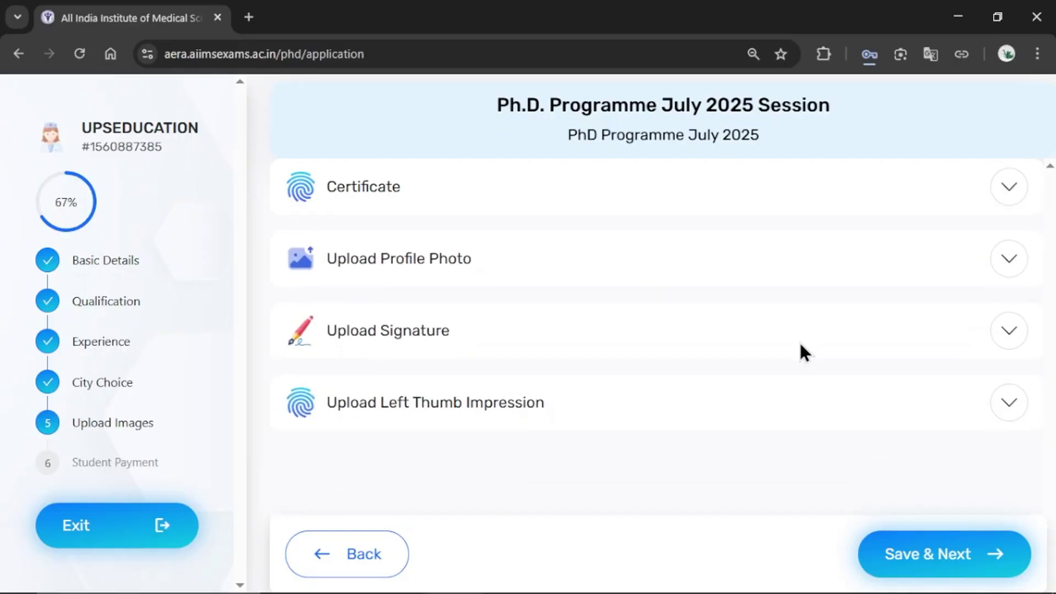
{"action": "left_click", "coordinate": [531, 283]}
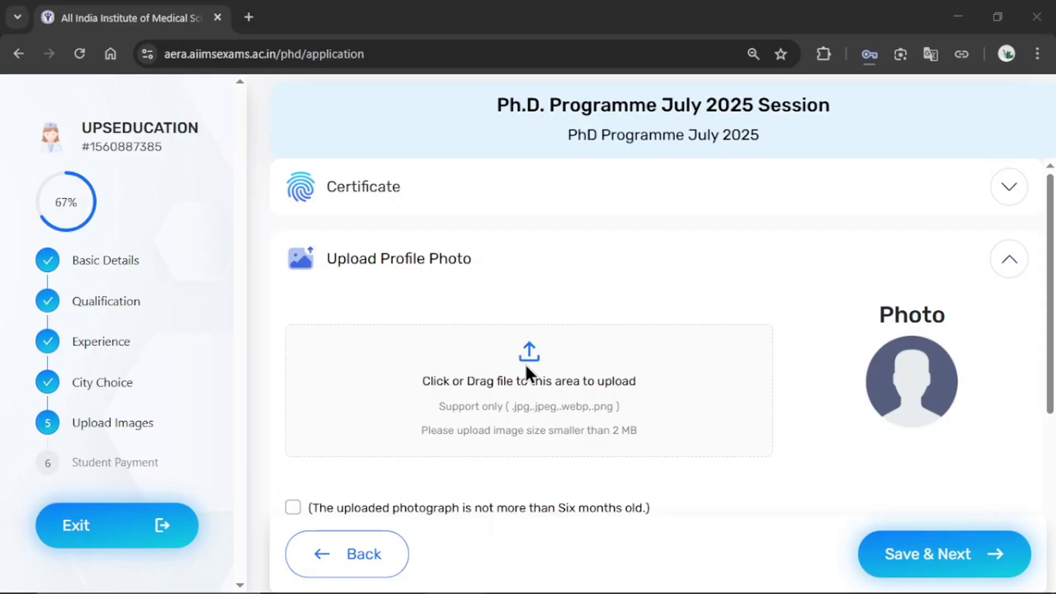
{"action": "scroll", "coordinate": [450, 444], "scroll_direction": "down", "scroll_amount": 4}
{"action": "left_click", "coordinate": [328, 284]}
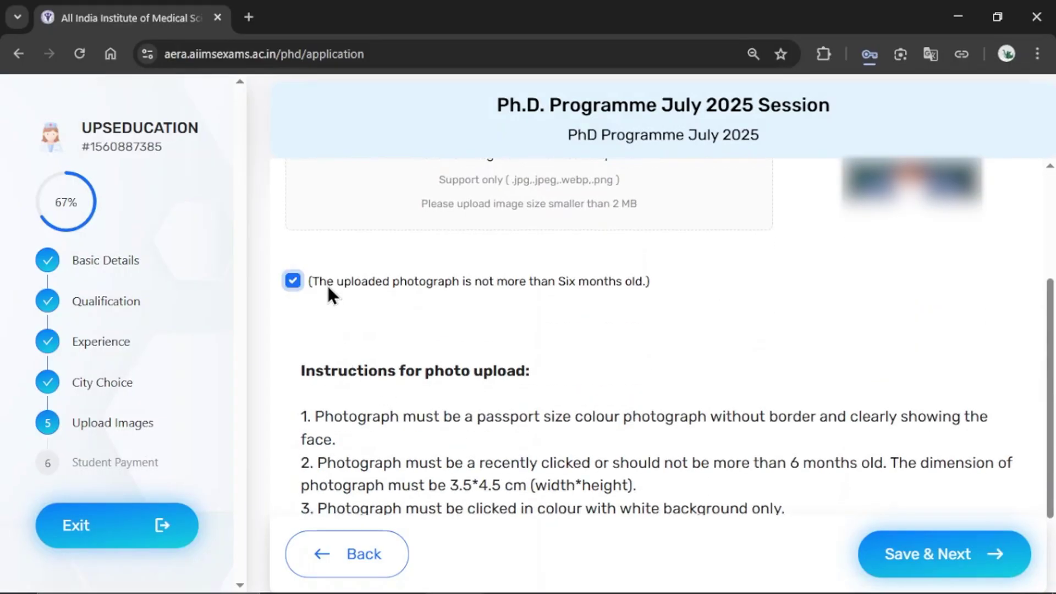
{"action": "left_click_drag", "start_coordinate": [340, 276], "coordinate": [633, 297]}
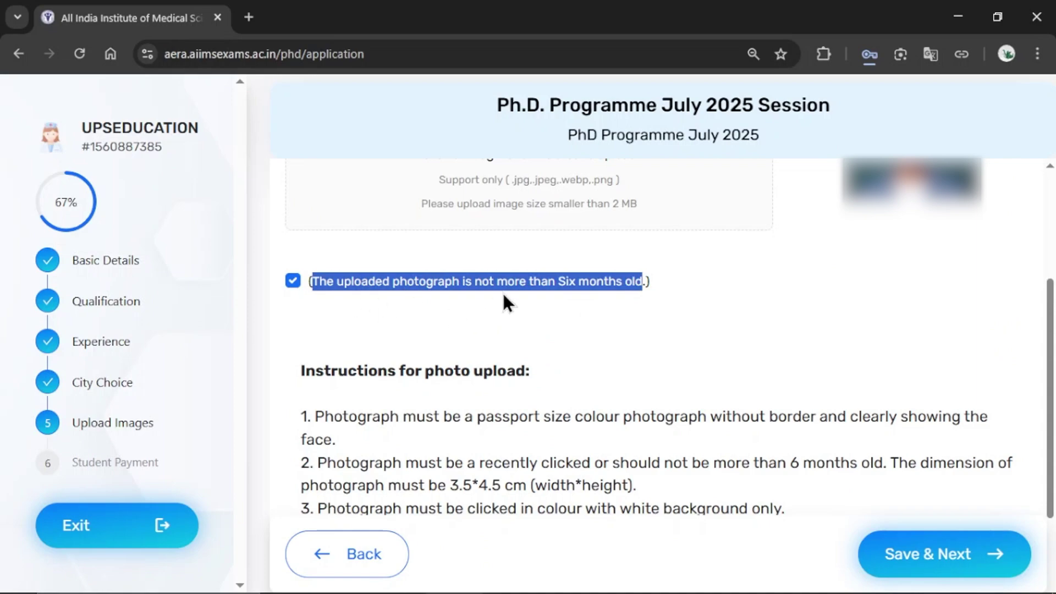
{"action": "left_click", "coordinate": [523, 298]}
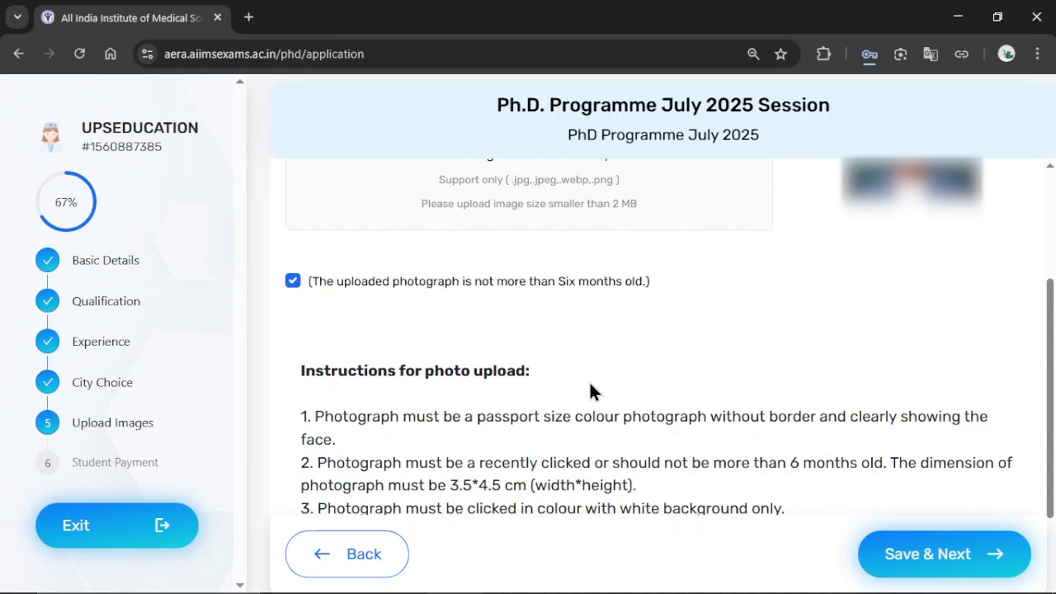
Step: Expand the Upload Signature section to review the signature
{"action": "scroll", "coordinate": [591, 394], "scroll_direction": "down", "scroll_amount": 2}
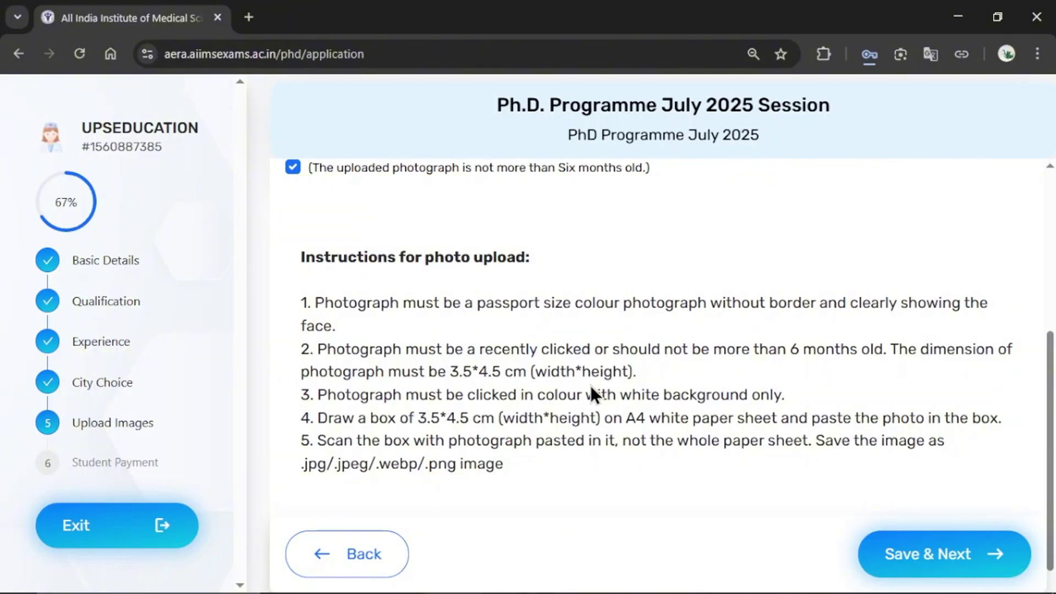
{"action": "scroll", "coordinate": [590, 385], "scroll_direction": "down", "scroll_amount": 3}
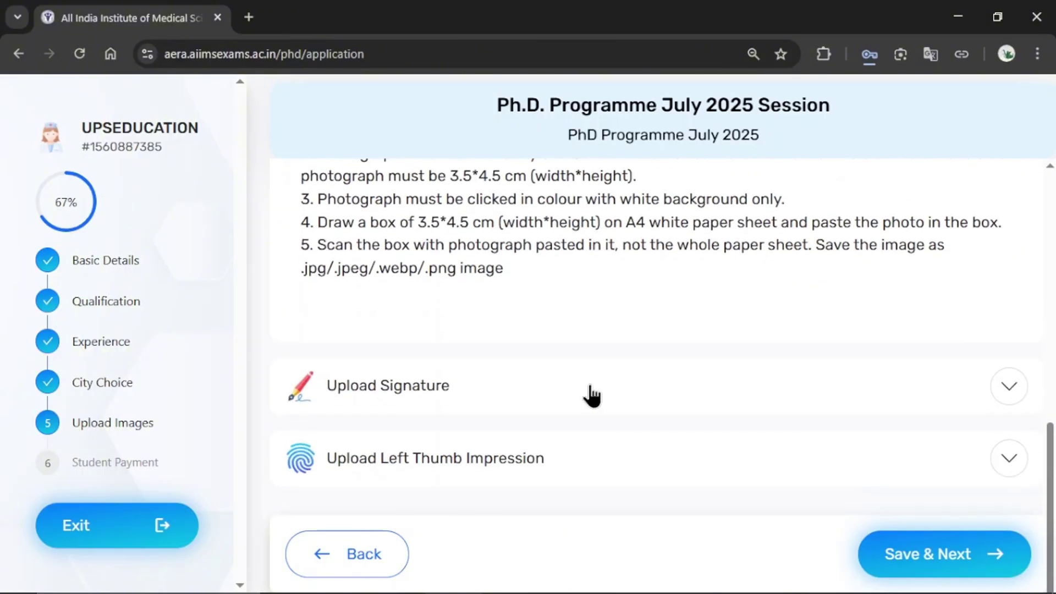
{"action": "left_click", "coordinate": [648, 389]}
{"action": "scroll", "coordinate": [466, 424], "scroll_direction": "down", "scroll_amount": 2}
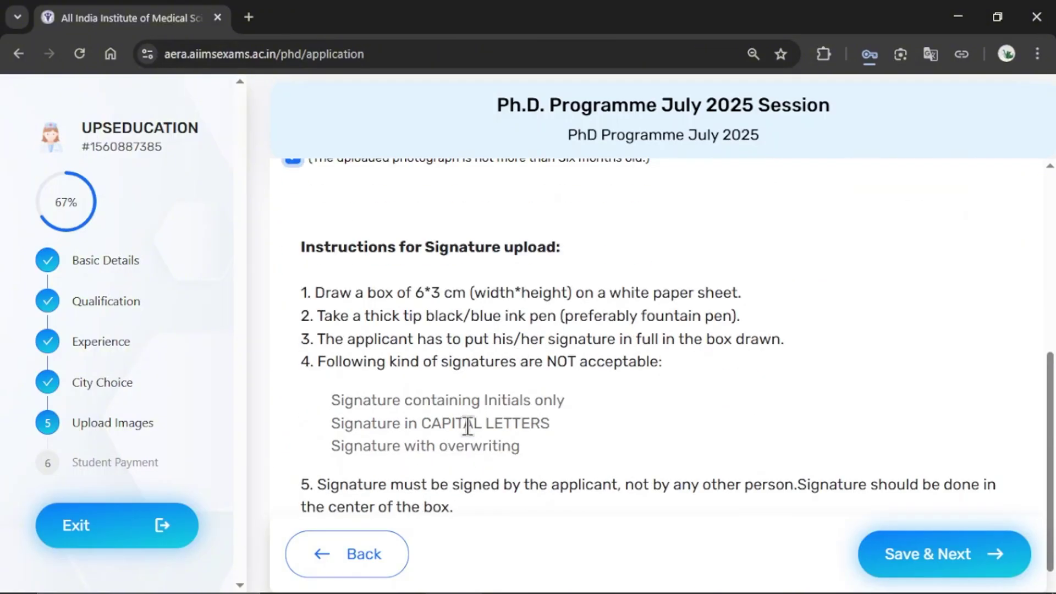
{"action": "scroll", "coordinate": [467, 427], "scroll_direction": "down", "scroll_amount": 3}
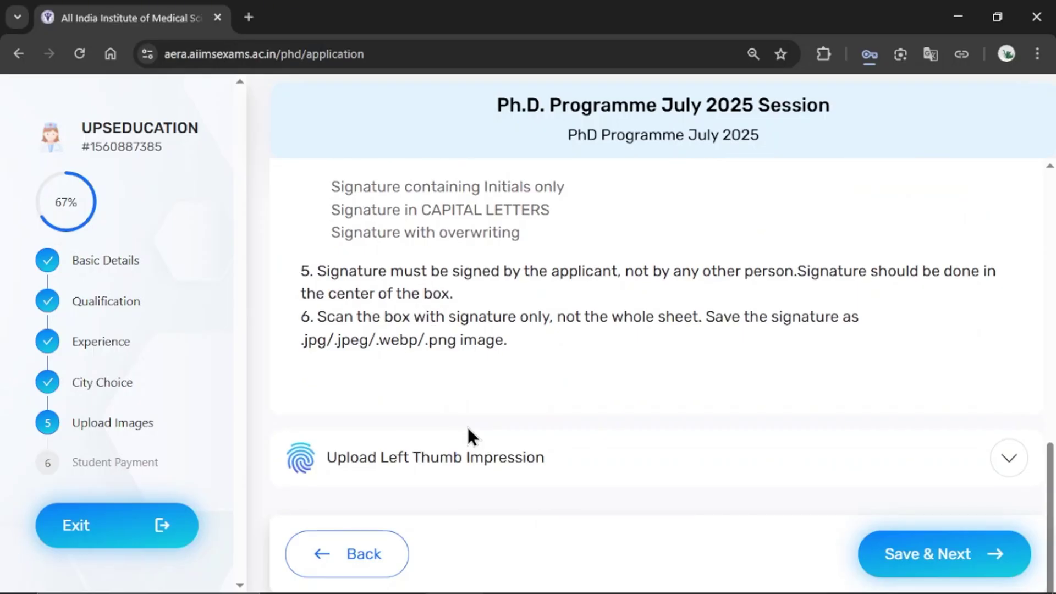
Step: Confirm the left thumb impression image is recent and save Upload Images
{"action": "left_click", "coordinate": [523, 463]}
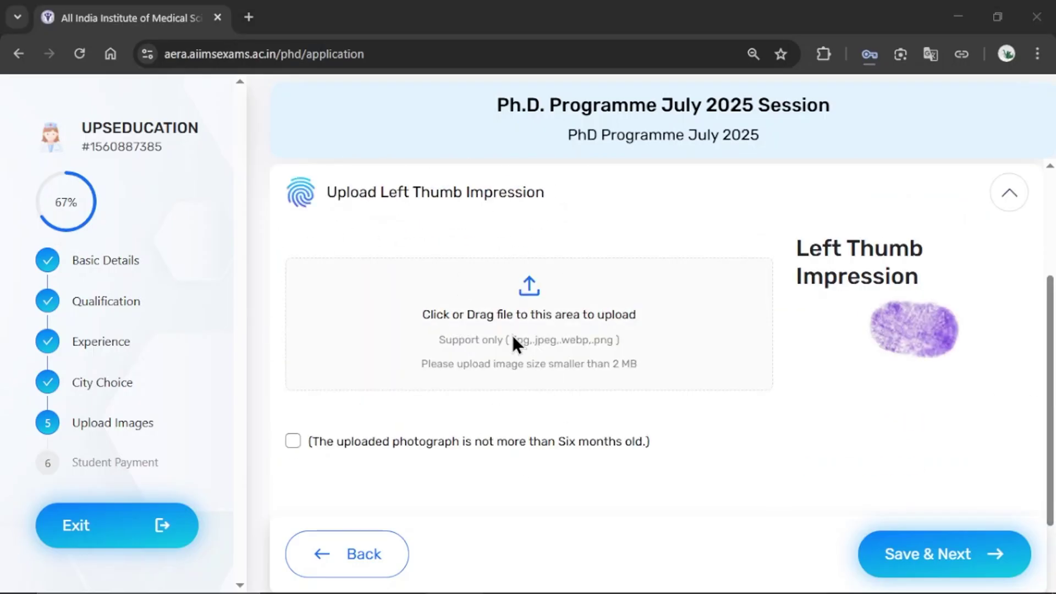
{"action": "scroll", "coordinate": [385, 429], "scroll_direction": "down", "scroll_amount": 2}
{"action": "left_click", "coordinate": [293, 311]}
{"action": "scroll", "coordinate": [415, 380], "scroll_direction": "up", "scroll_amount": 4}
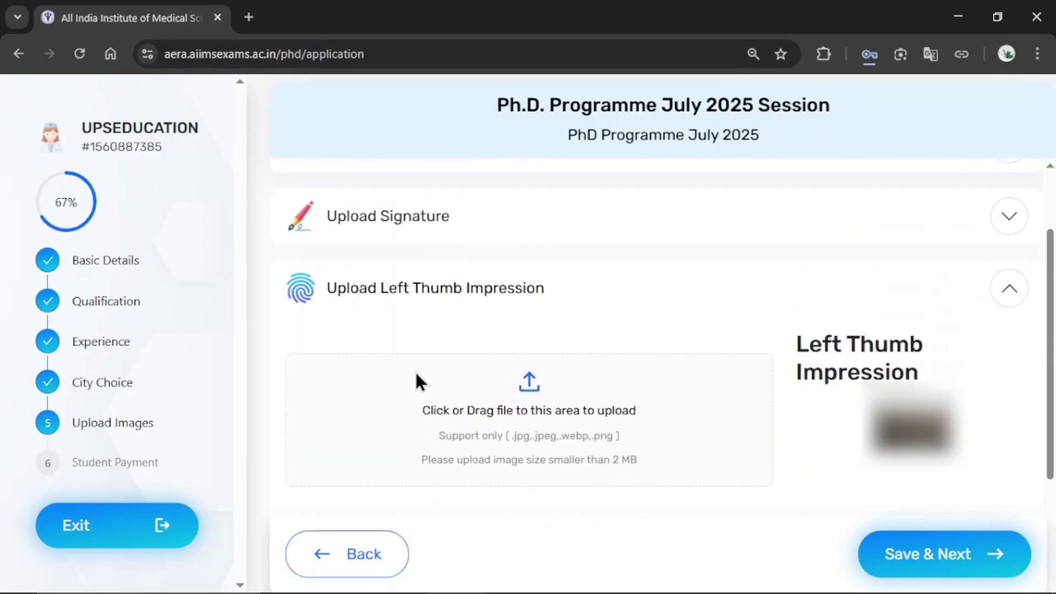
{"action": "scroll", "coordinate": [331, 440], "scroll_direction": "down", "scroll_amount": 2}
{"action": "left_click", "coordinate": [295, 425]}
{"action": "left_click", "coordinate": [298, 425]}
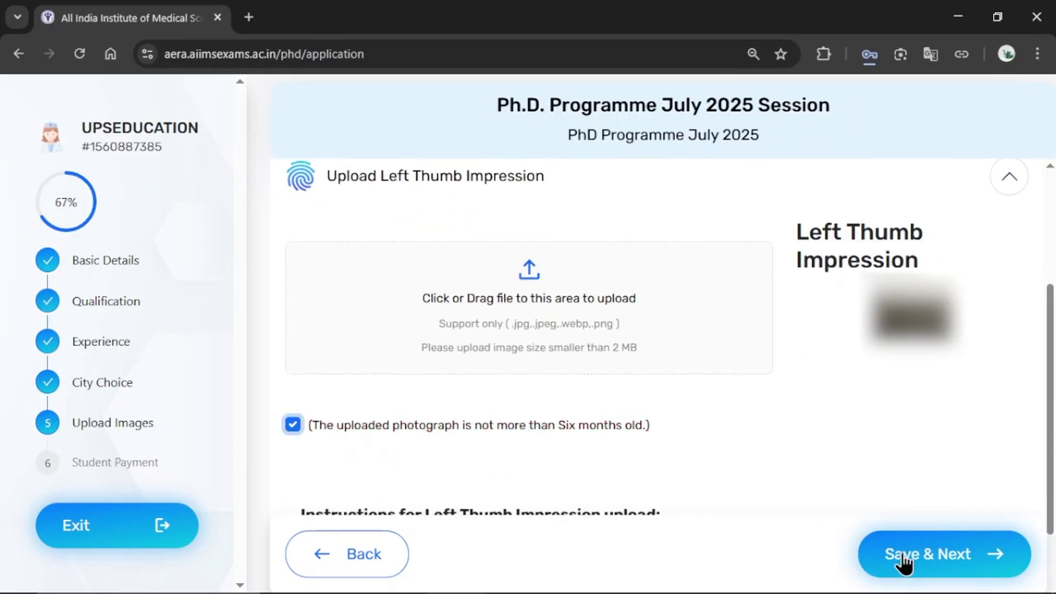
{"action": "left_click", "coordinate": [927, 570]}
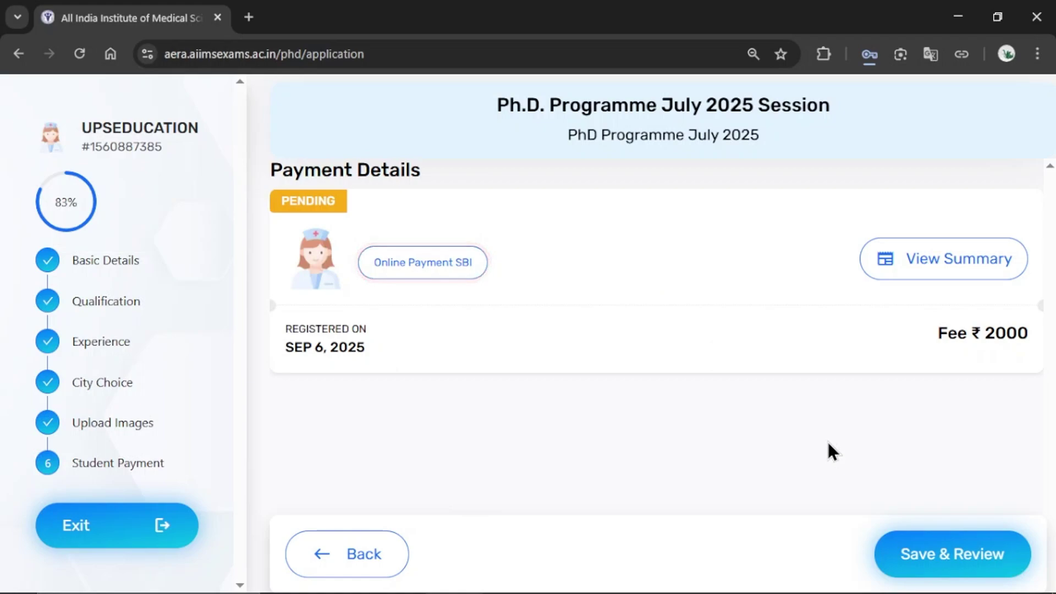
Step: View the ₹2000 fee summary, choose Online Payment SBI, and confirm proceeding in the Payment Confirmation dialog
{"action": "left_click", "coordinate": [916, 281]}
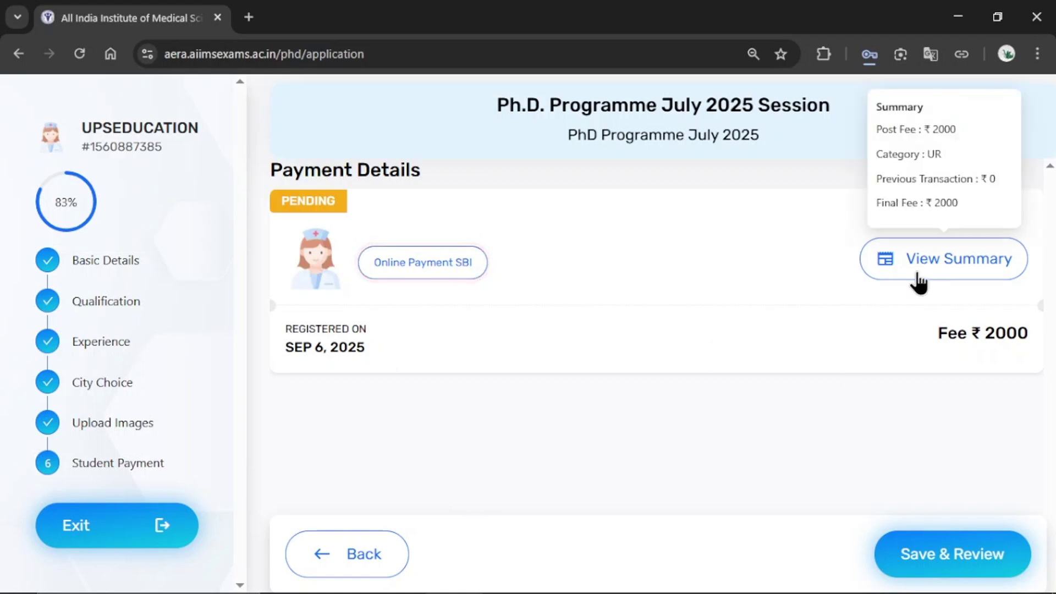
{"action": "left_click", "coordinate": [438, 281]}
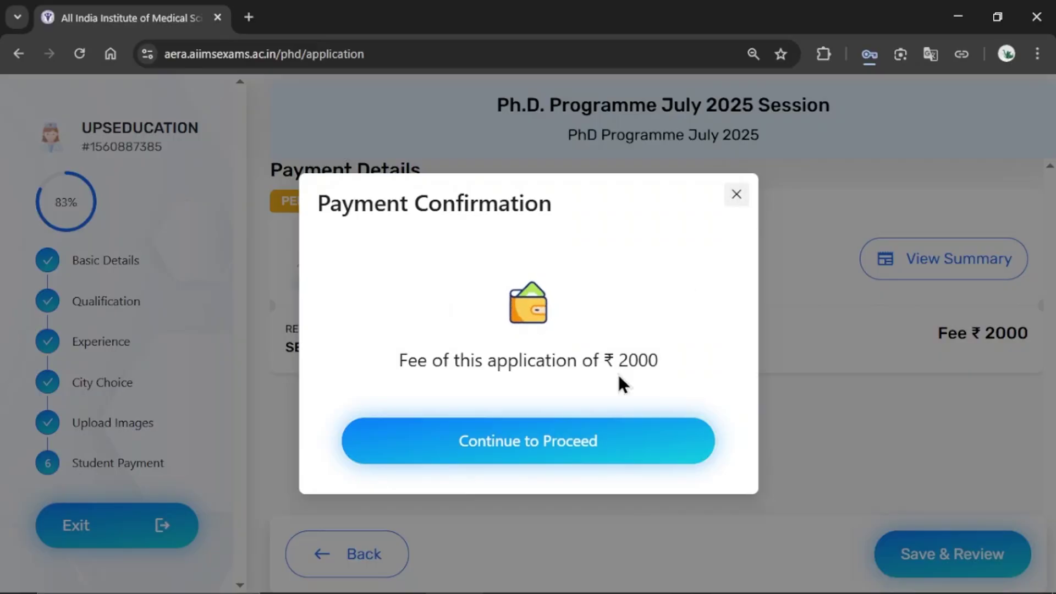
{"action": "left_click", "coordinate": [492, 445]}
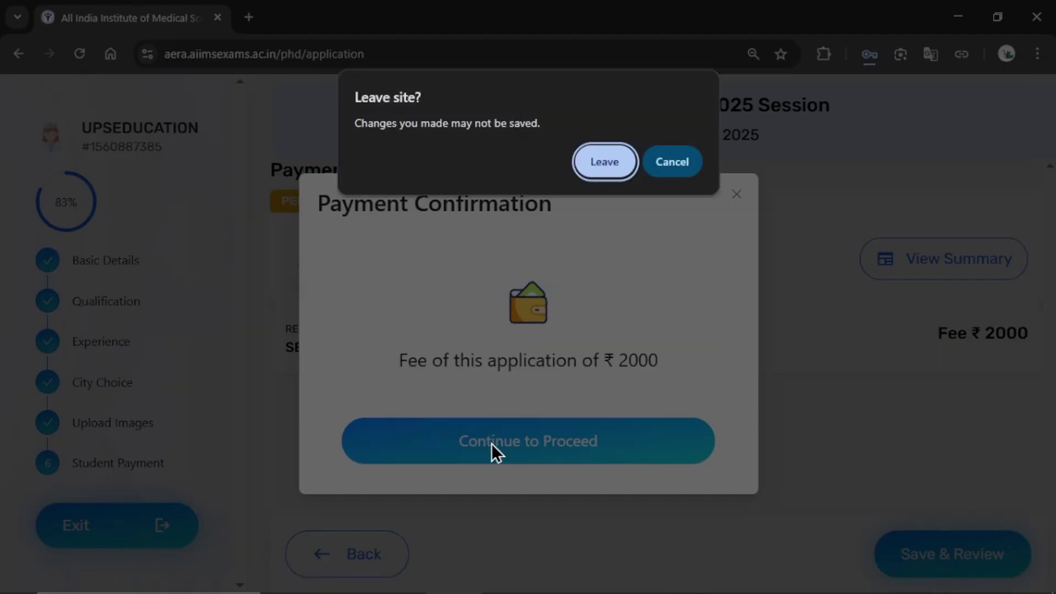
Step: Leave the portal for SBIePay Lite and browse its net banking, debit card and credit card options
{"action": "left_click", "coordinate": [608, 160]}
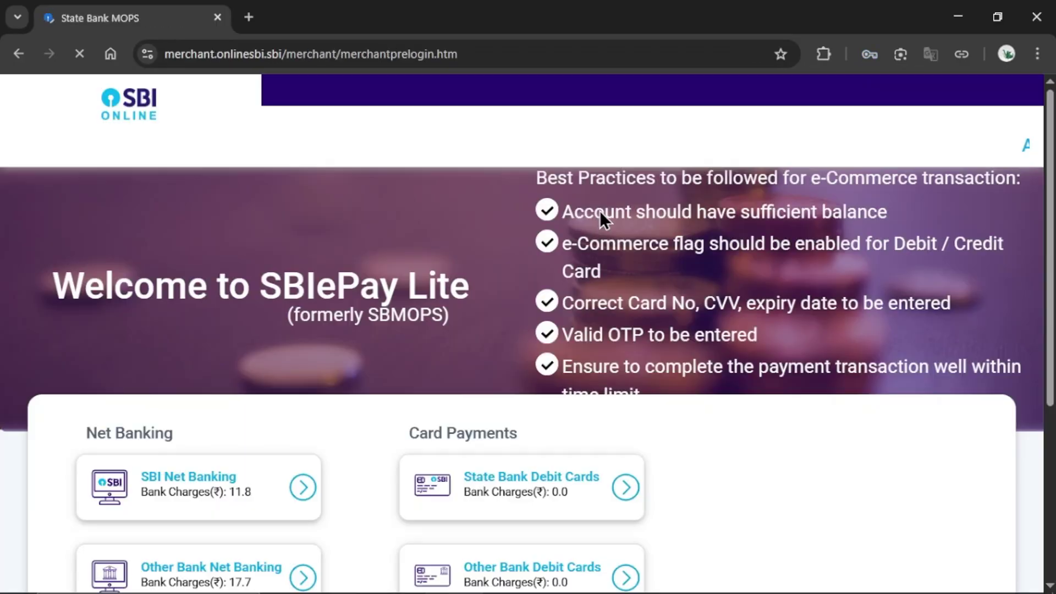
{"action": "scroll", "coordinate": [512, 410], "scroll_direction": "down", "scroll_amount": 3}
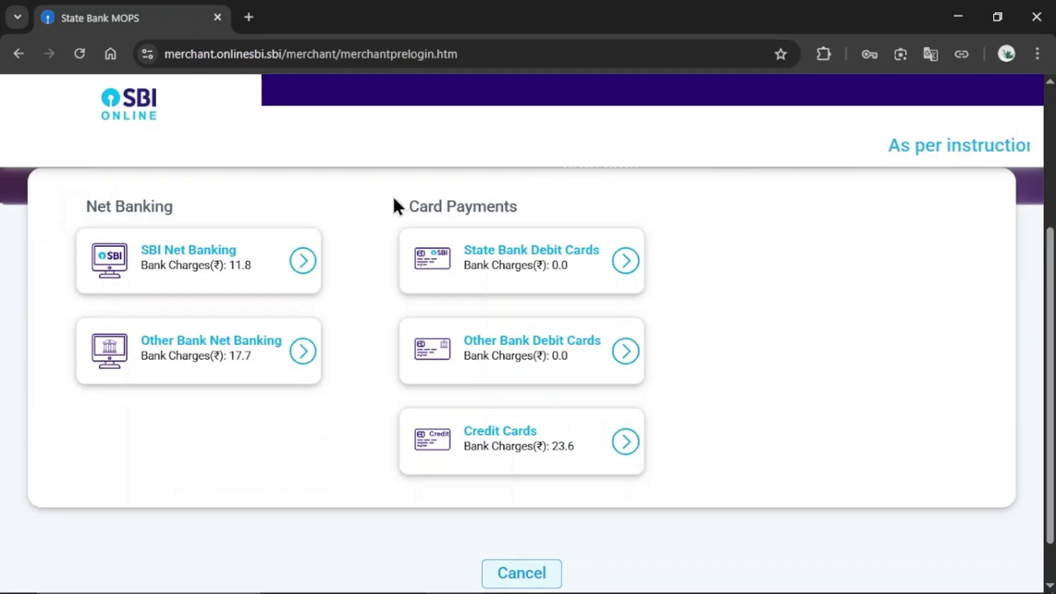
{"action": "scroll", "coordinate": [432, 507], "scroll_direction": "up", "scroll_amount": 4}
{"action": "scroll", "coordinate": [435, 484], "scroll_direction": "down", "scroll_amount": 2}
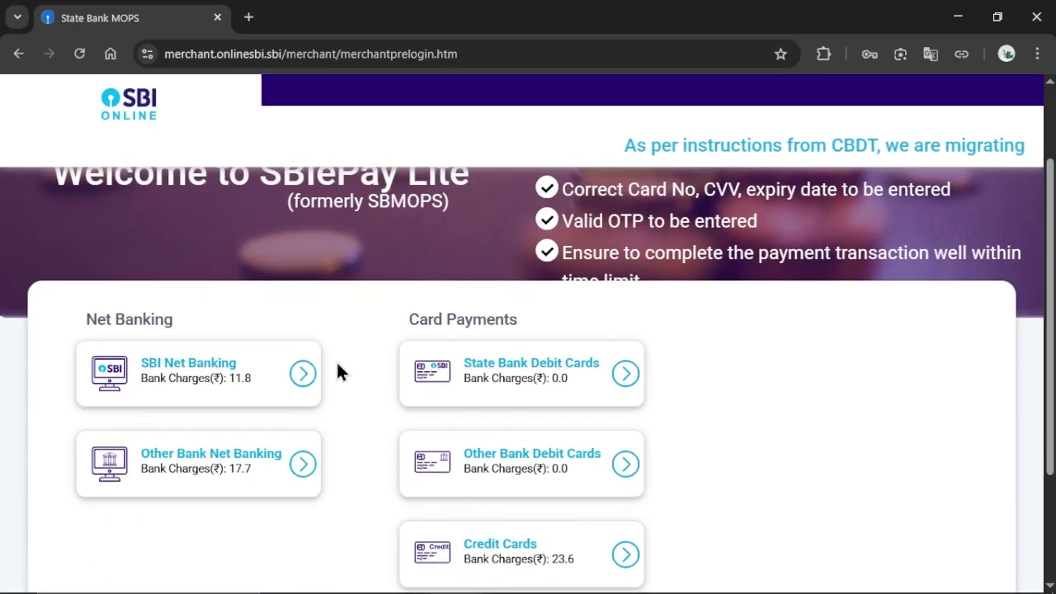
{"action": "scroll", "coordinate": [517, 545], "scroll_direction": "down", "scroll_amount": 2}
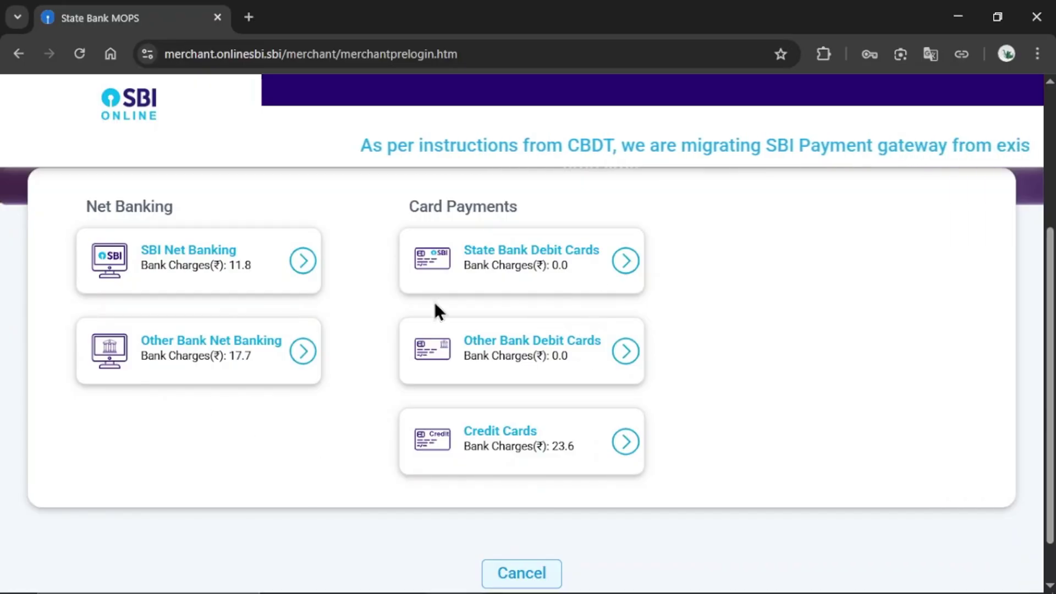
{"action": "scroll", "coordinate": [534, 457], "scroll_direction": "down", "scroll_amount": 1}
{"action": "scroll", "coordinate": [539, 463], "scroll_direction": "up", "scroll_amount": 2}
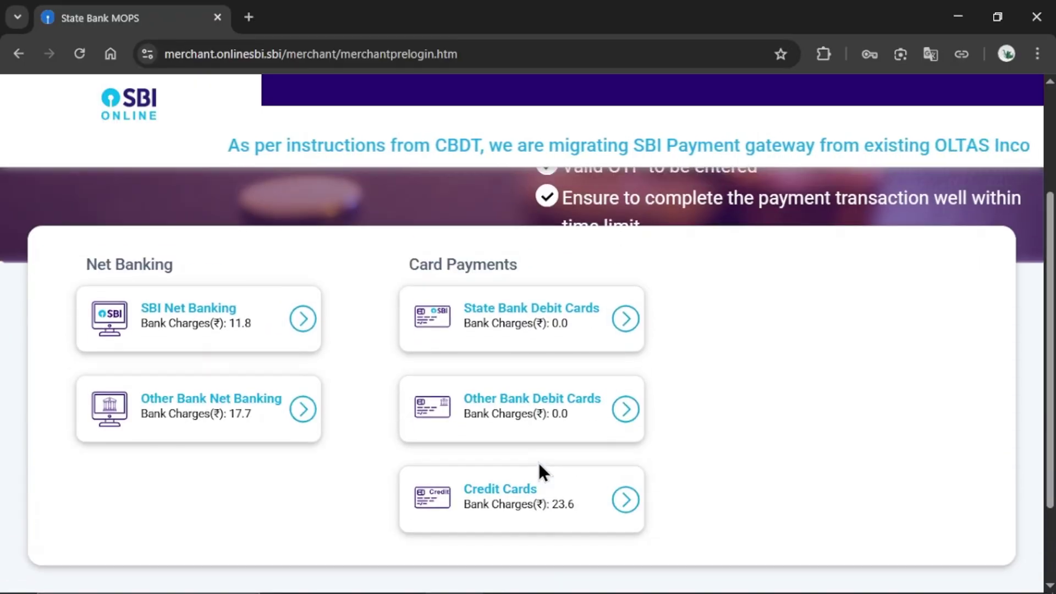
{"action": "scroll", "coordinate": [539, 463], "scroll_direction": "up", "scroll_amount": 2}
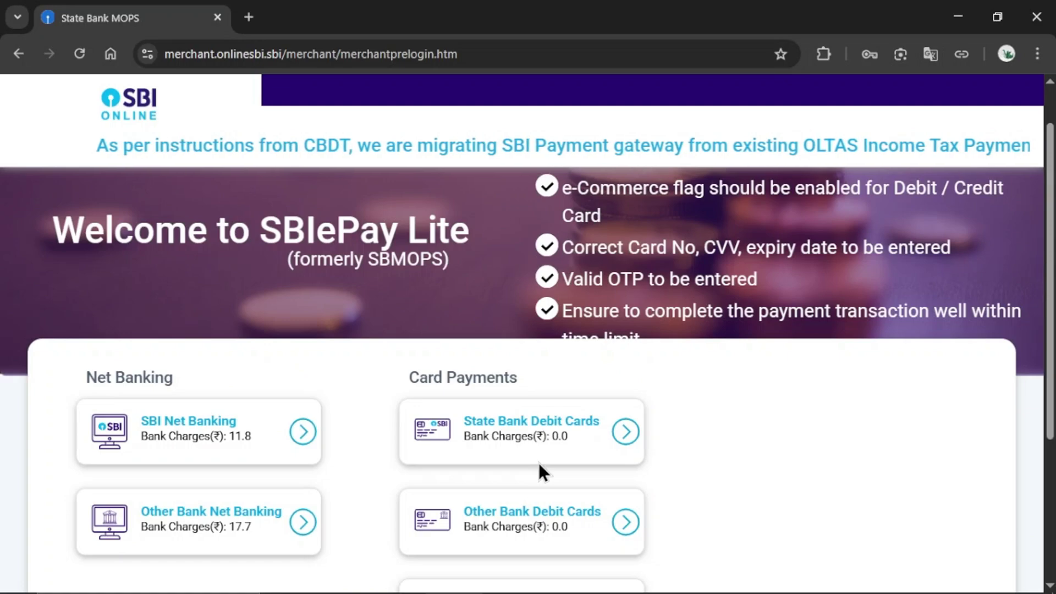